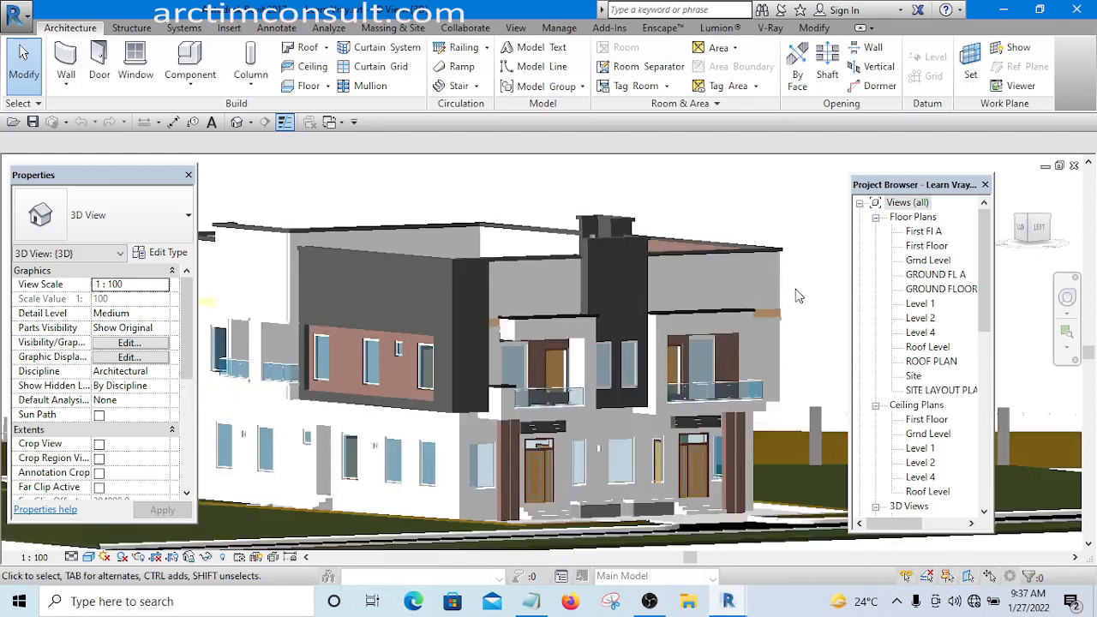
Acquire the V-Ray license so that the rendering tools become usable in the project.
{"action": "mouse_move", "coordinate": [818, 270]}
{"action": "middle_mouse_down", "text": "shift"}
{"action": "mouse_move", "coordinate": [820, 283]}
{"action": "mouse_move", "coordinate": [808, 269]}
{"action": "middle_mouse_up", "text": "shift"}
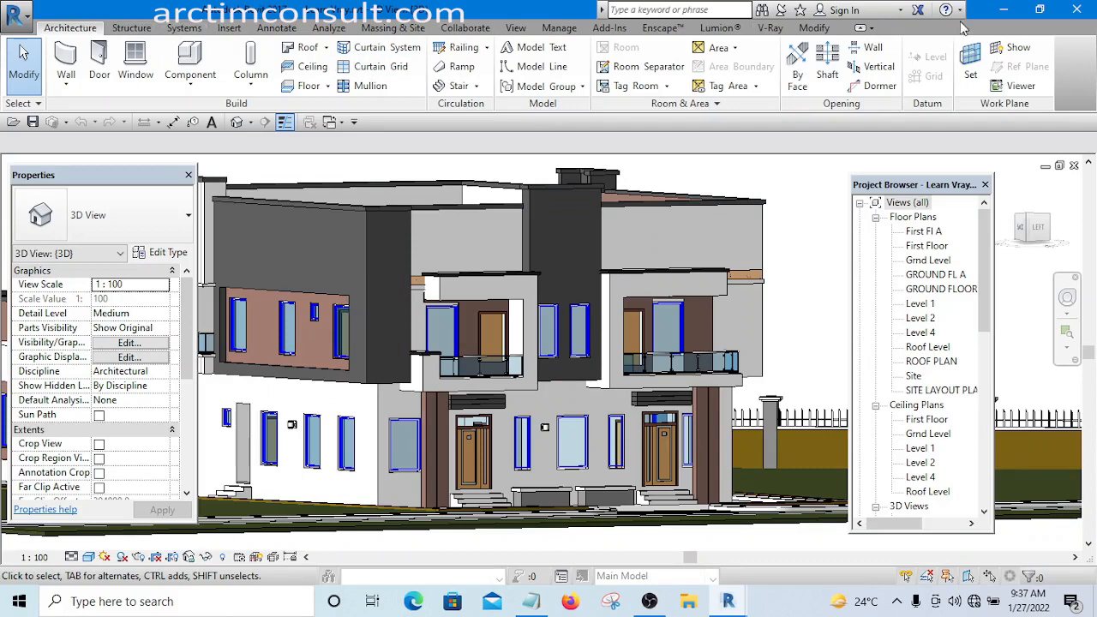
{"action": "left_click", "coordinate": [770, 28]}
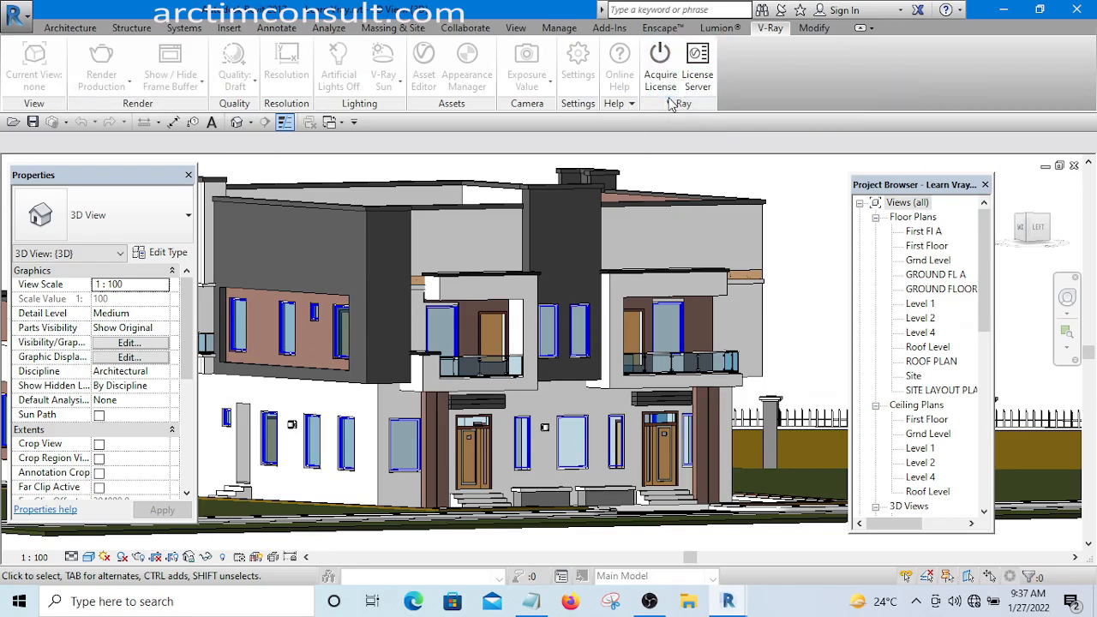
{"action": "left_click", "coordinate": [661, 69]}
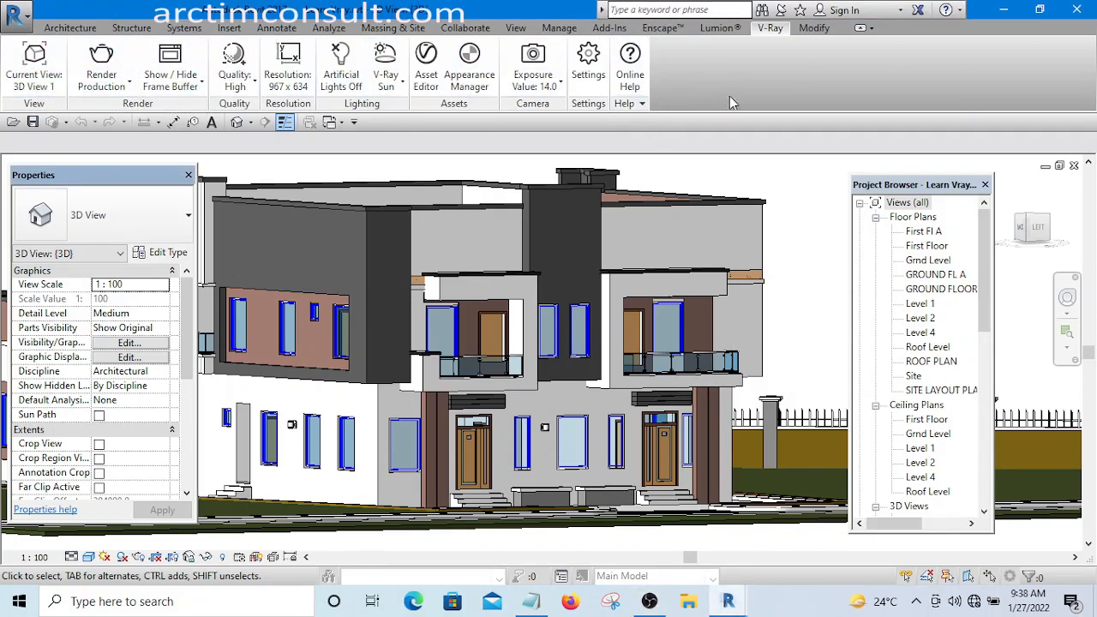
In the V-Ray renderer's global illumination settings, set GI Depth to 10 and enable Ambient Occlusion at 1.1.
{"action": "middle_click_drag", "start_coordinate": [792, 203], "coordinate": [781, 272]}
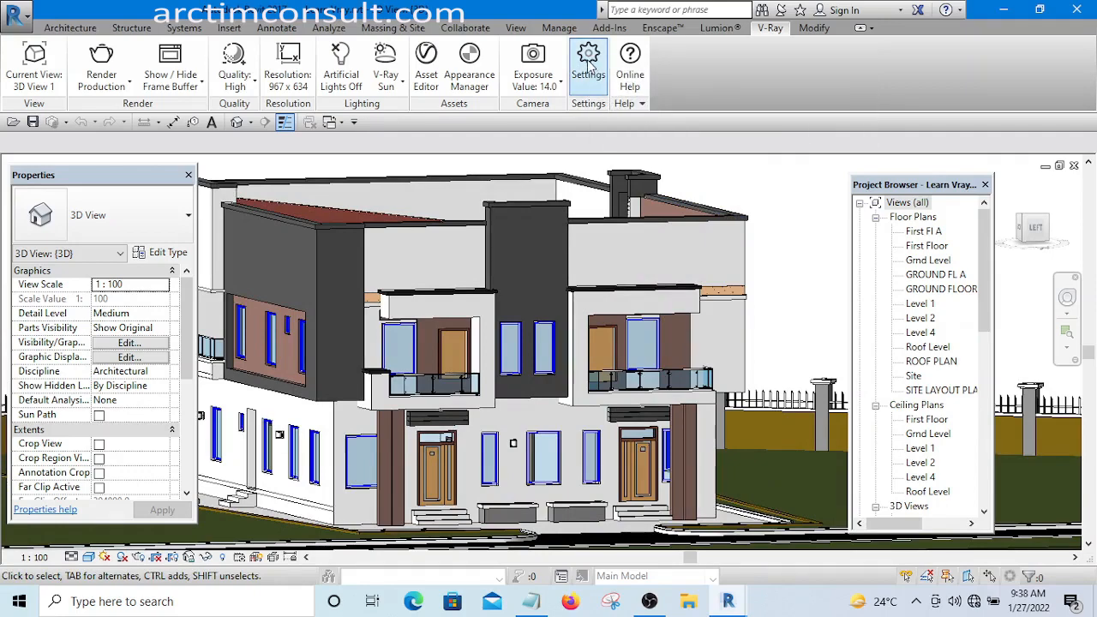
{"action": "left_click", "coordinate": [589, 67]}
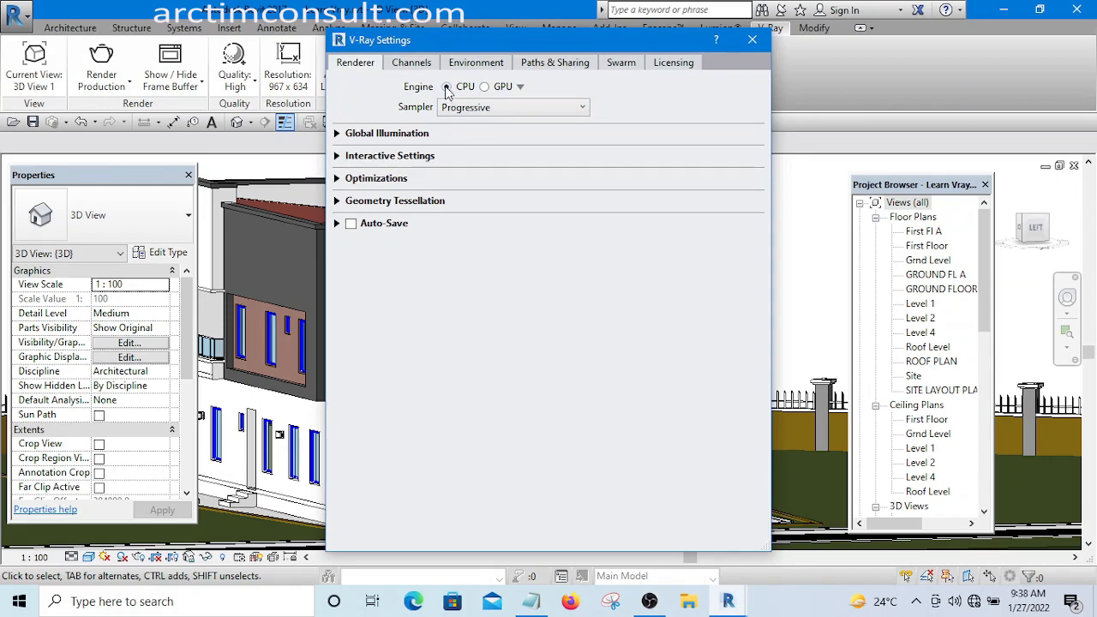
{"action": "left_click", "coordinate": [536, 109]}
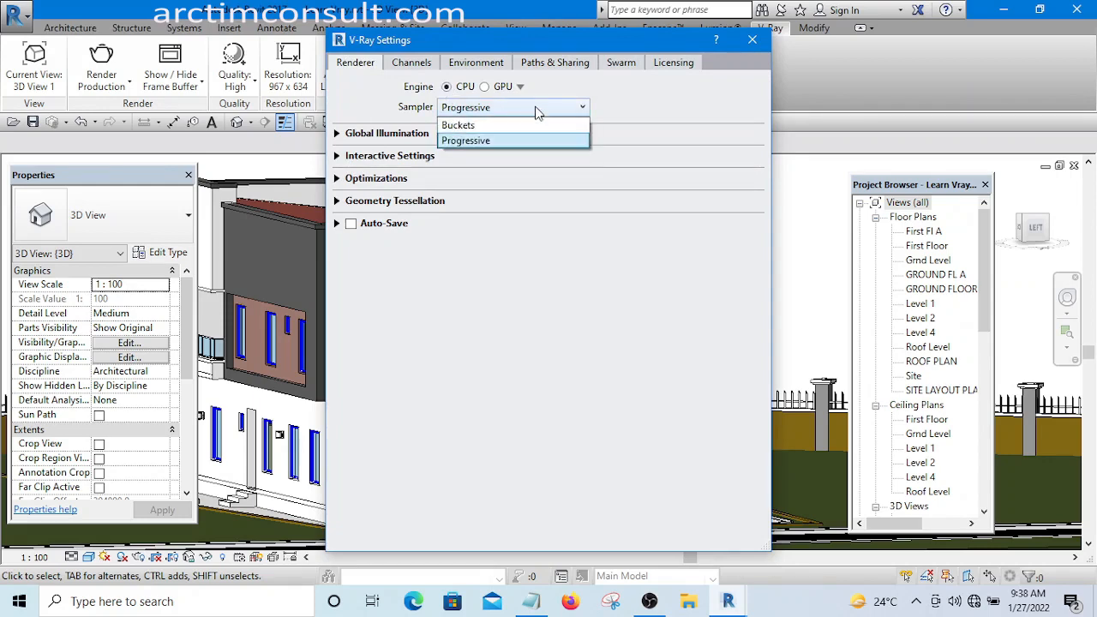
{"action": "left_click", "coordinate": [535, 109]}
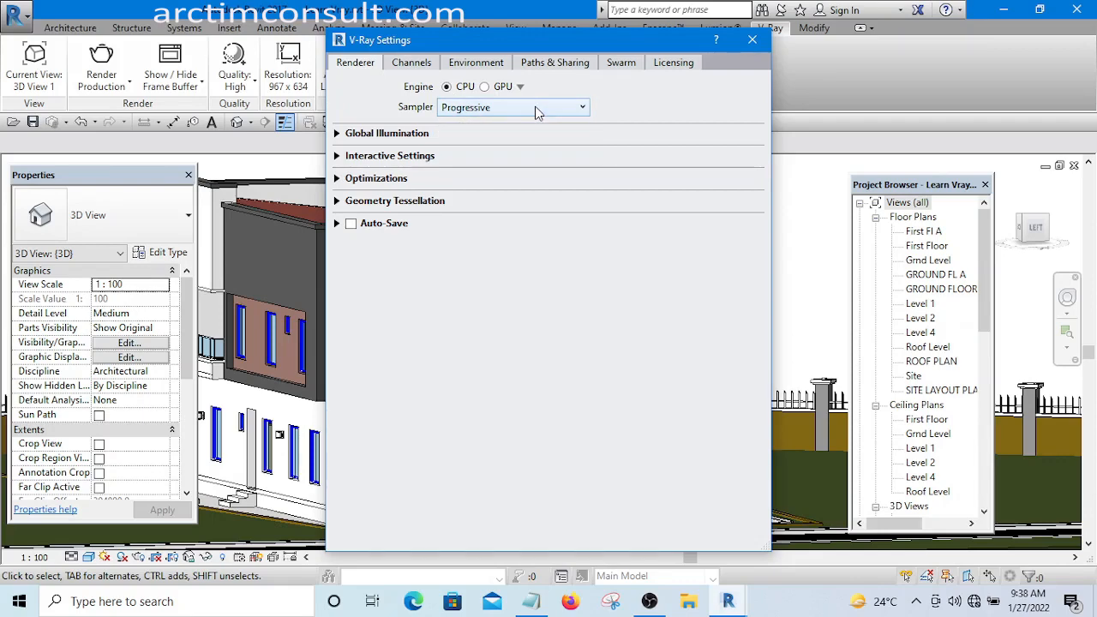
{"action": "left_click", "coordinate": [337, 134]}
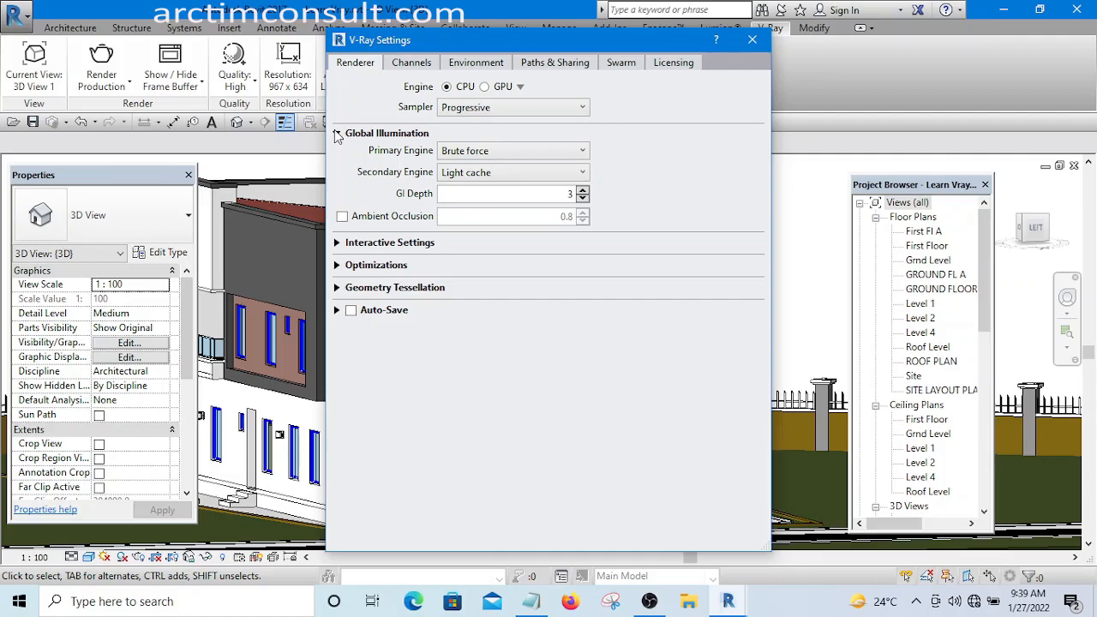
{"action": "double_click", "coordinate": [457, 195]}
{"action": "type", "text": "10"}
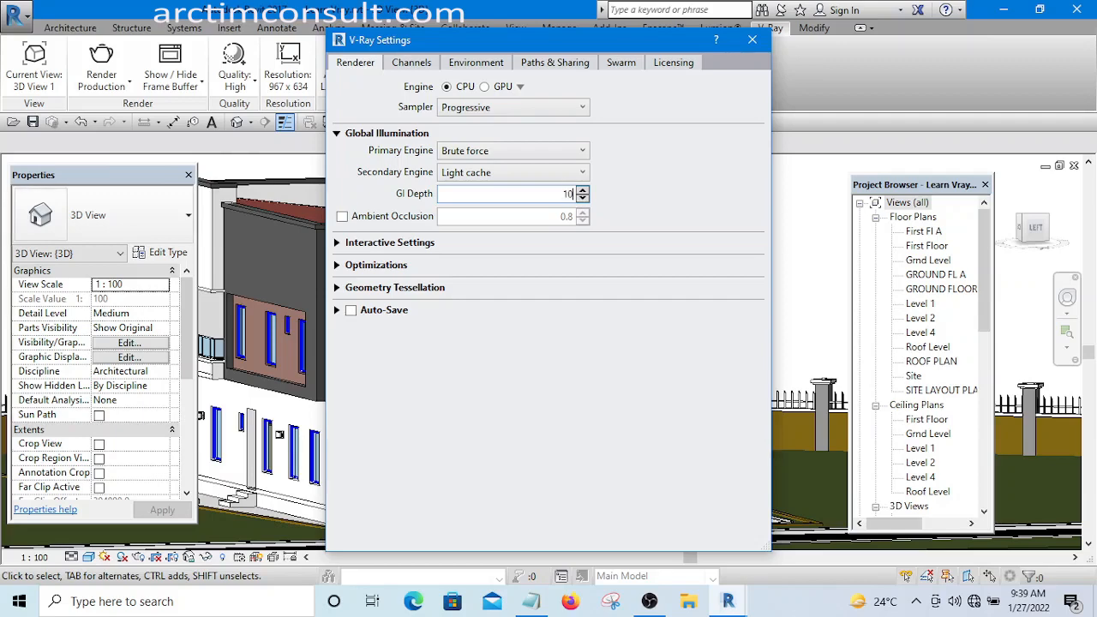
{"action": "left_click", "coordinate": [342, 217]}
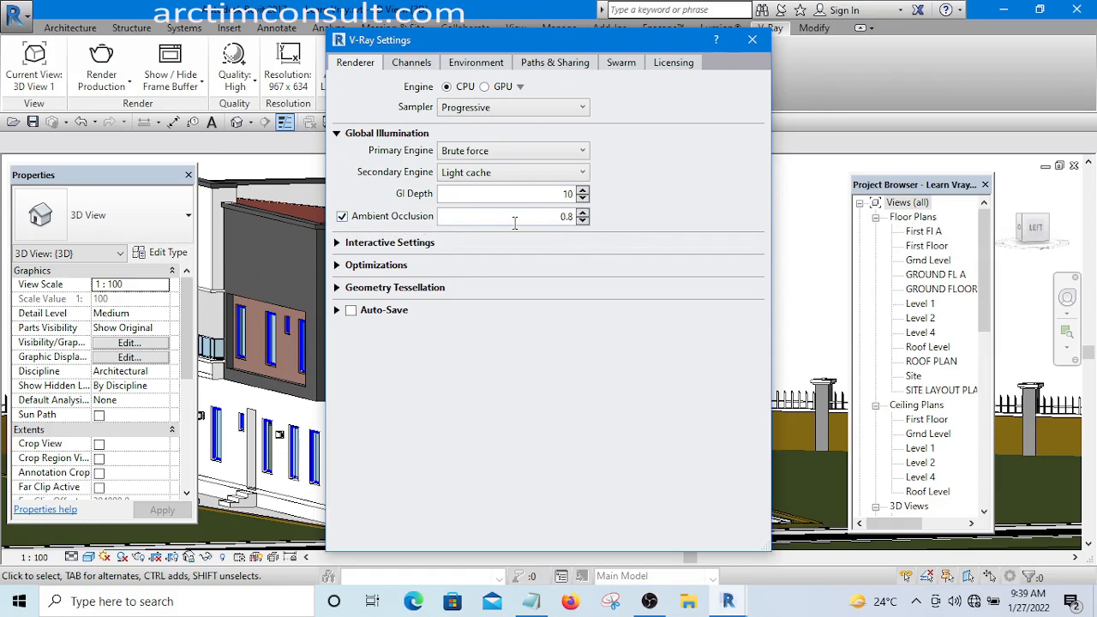
{"action": "double_click", "coordinate": [552, 217]}
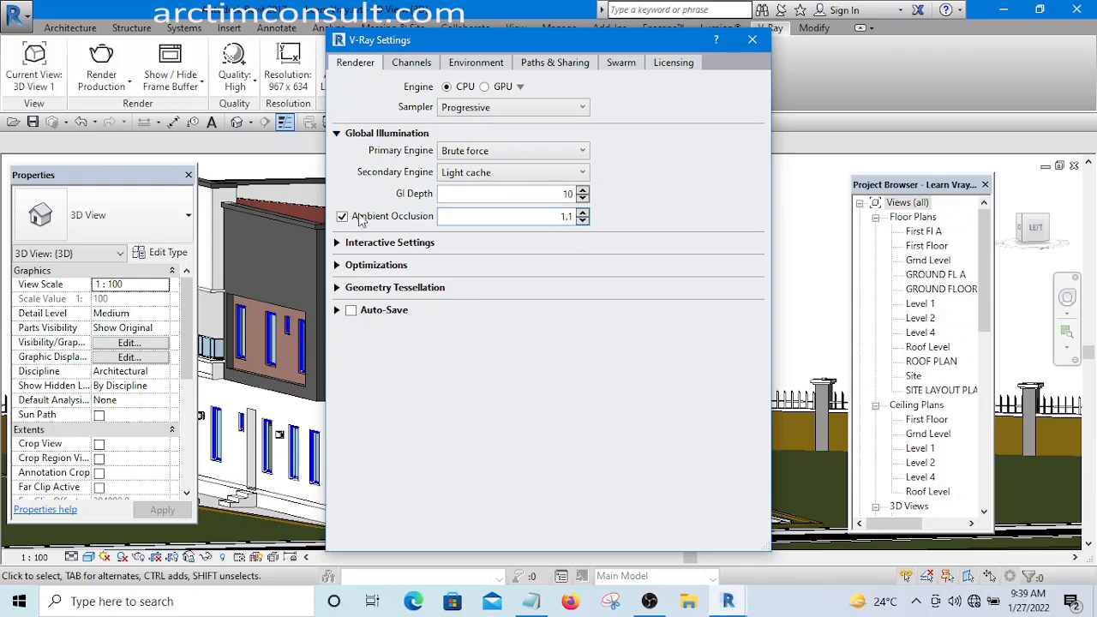
Review the interactive and optimization render settings, turn off the Denoiser, and close V-Ray Settings.
{"action": "left_click", "coordinate": [336, 243]}
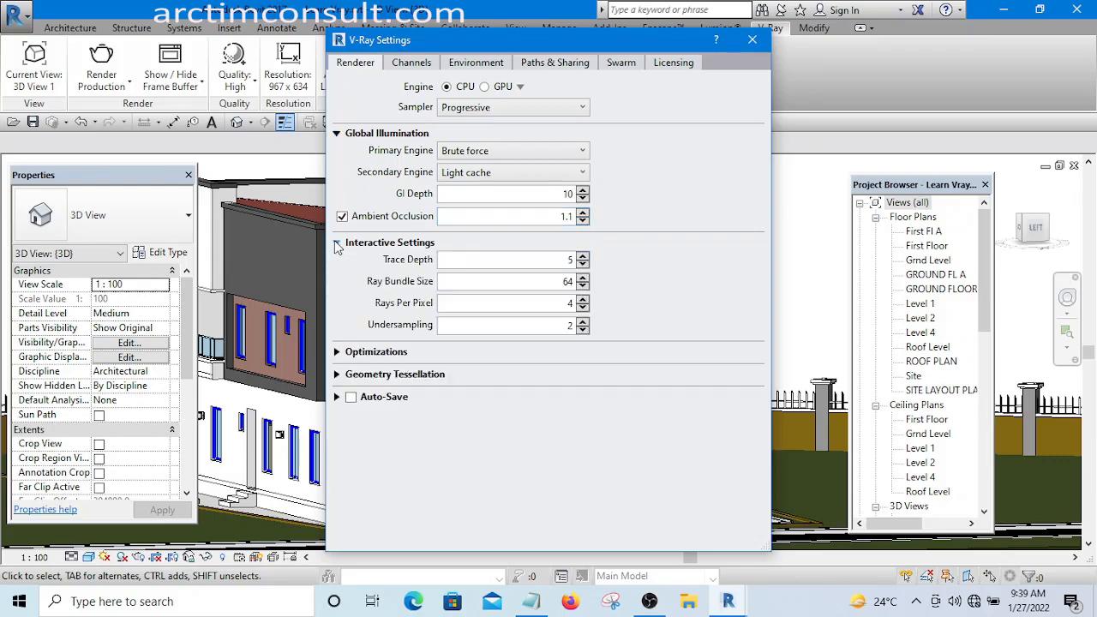
{"action": "left_click", "coordinate": [337, 353]}
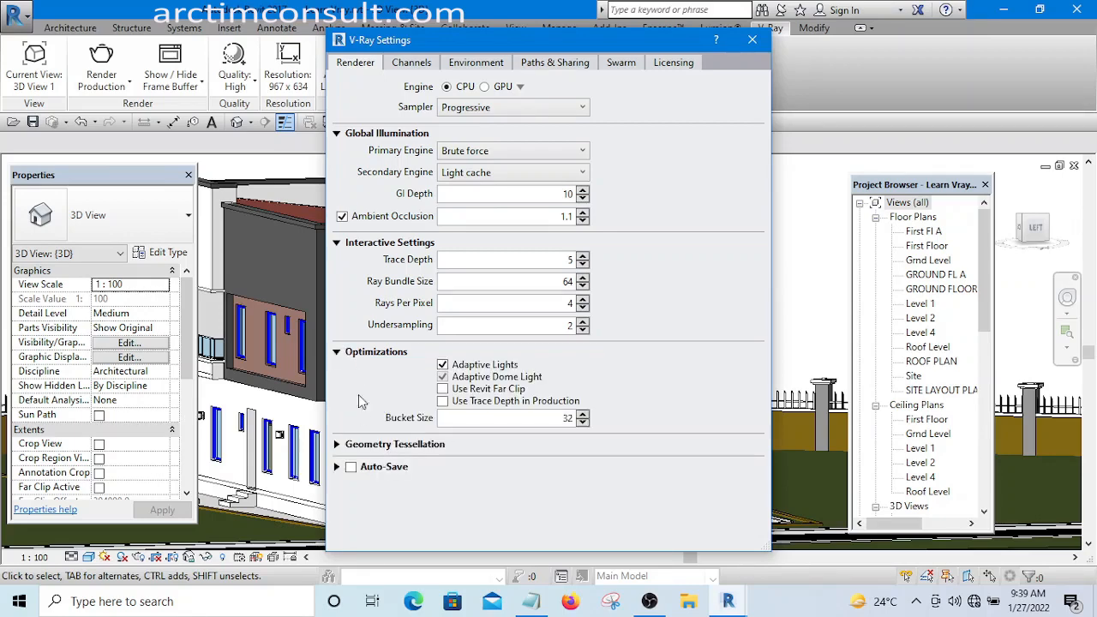
{"action": "left_click", "coordinate": [413, 66]}
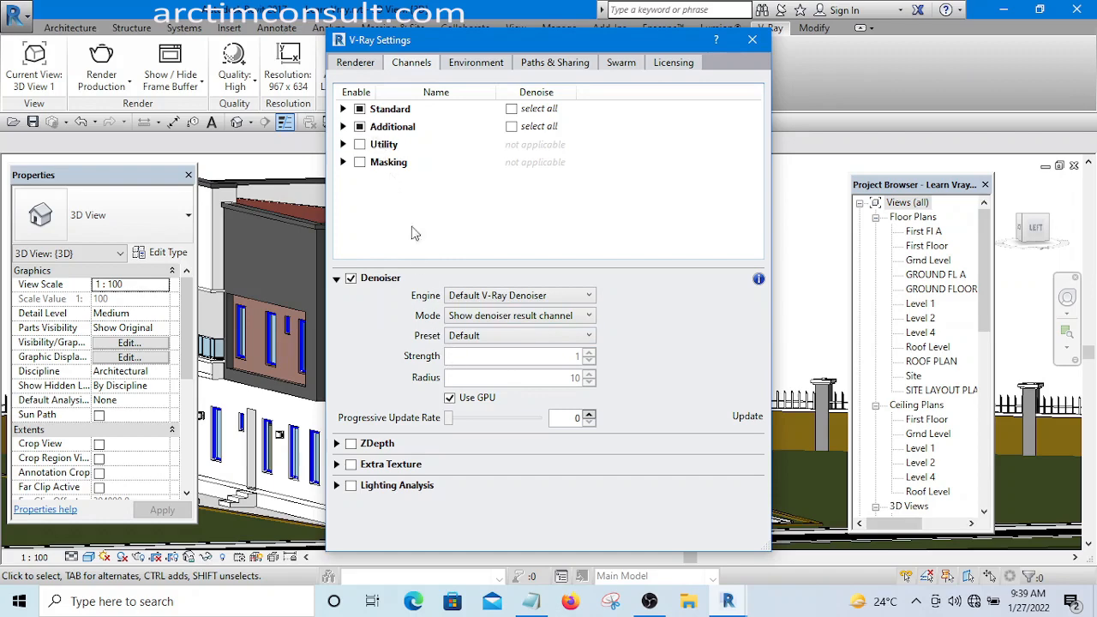
{"action": "left_click", "coordinate": [351, 279]}
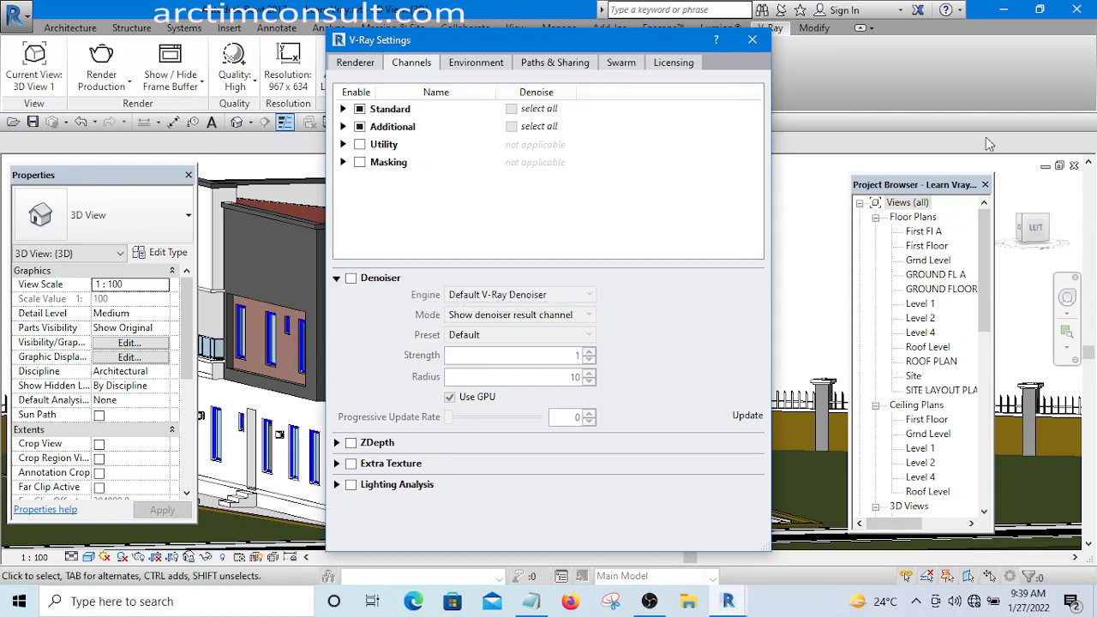
{"action": "left_click", "coordinate": [751, 40]}
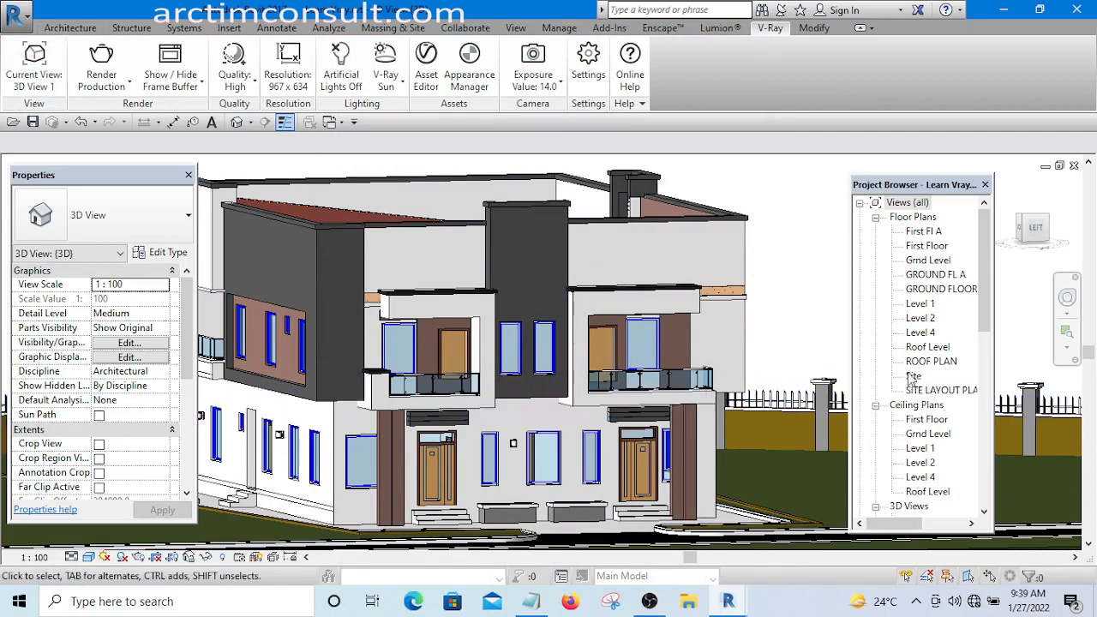
Open the perspective camera view 3D View 1 and examine how the building is framed in it.
{"action": "left_click_drag", "start_coordinate": [986, 250], "coordinate": [988, 346]}
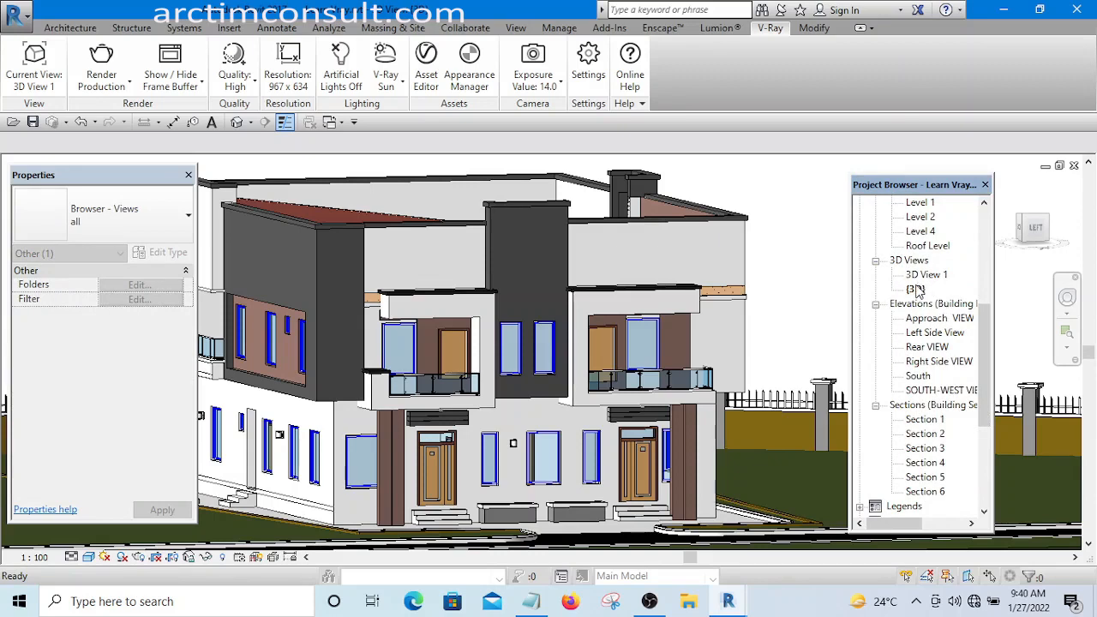
{"action": "double_click", "coordinate": [915, 289]}
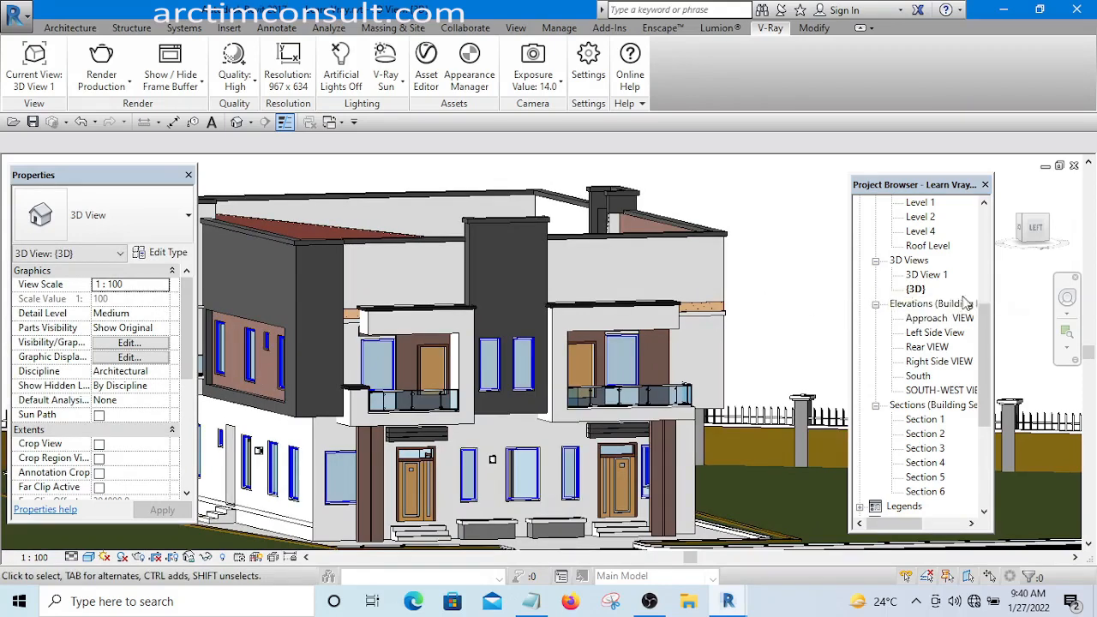
{"action": "double_click", "coordinate": [925, 275]}
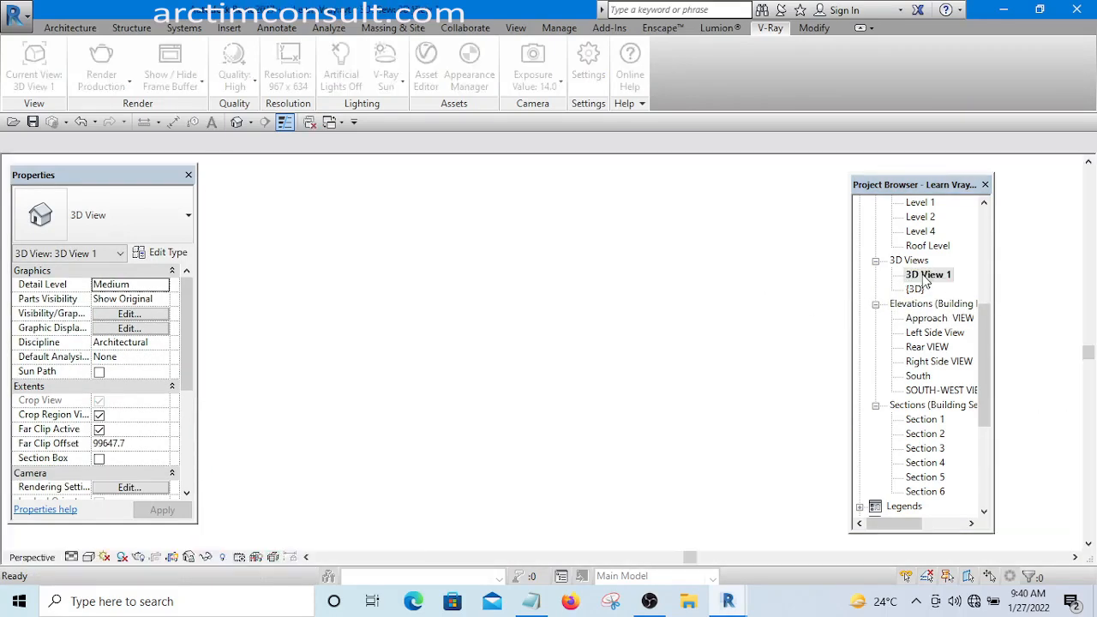
{"action": "middle_click_drag", "start_coordinate": [771, 286], "coordinate": [752, 300]}
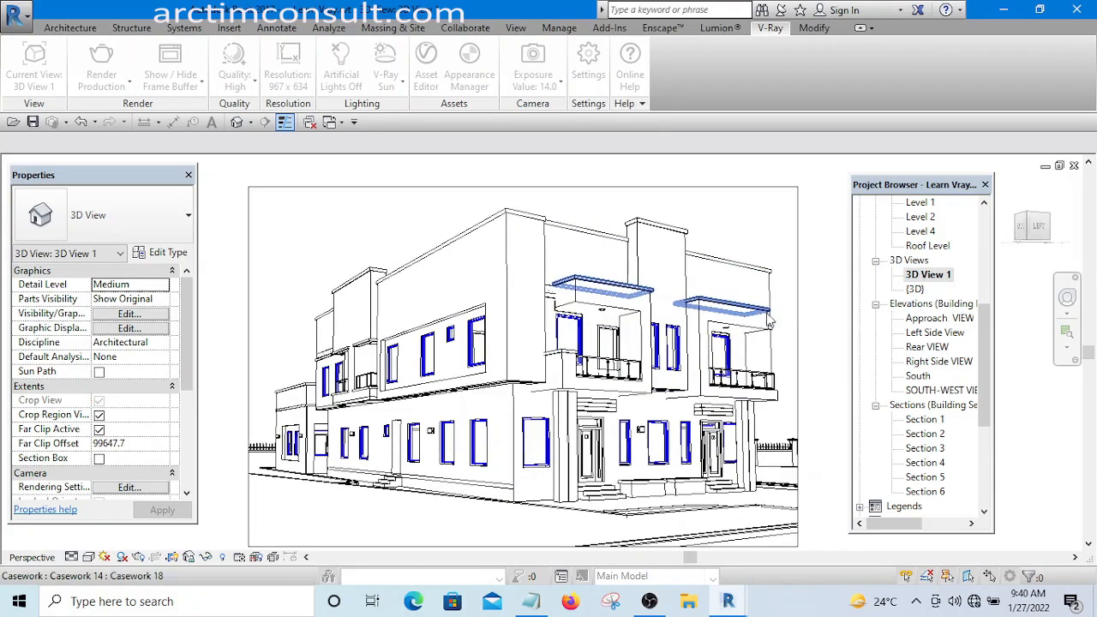
{"action": "middle_click_drag", "start_coordinate": [836, 304], "coordinate": [790, 302]}
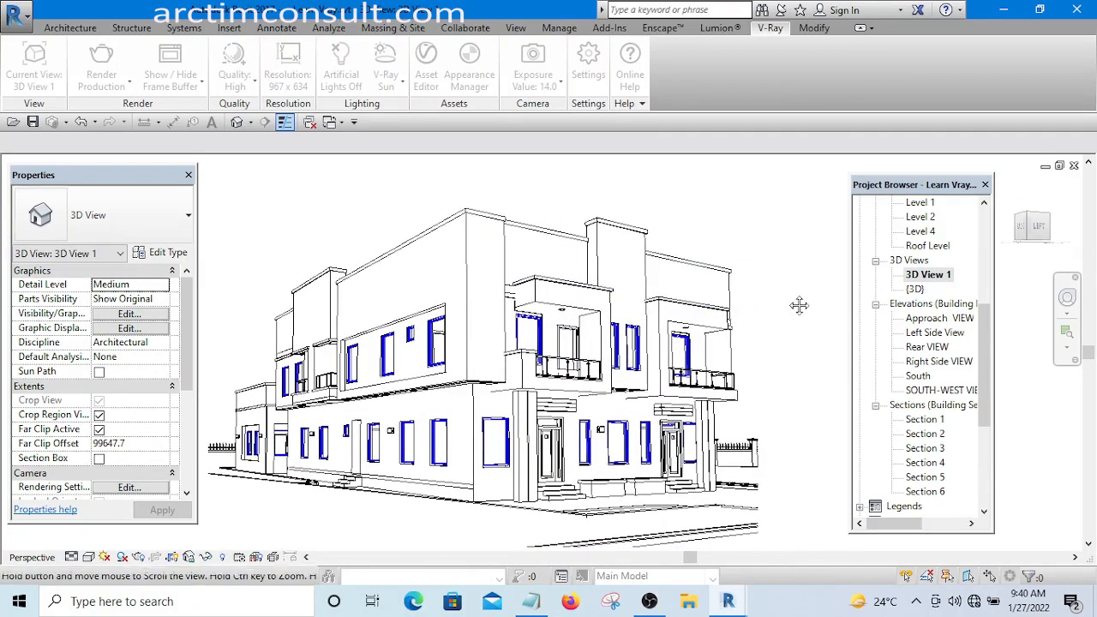
{"action": "middle_click_drag", "start_coordinate": [848, 329], "coordinate": [840, 346]}
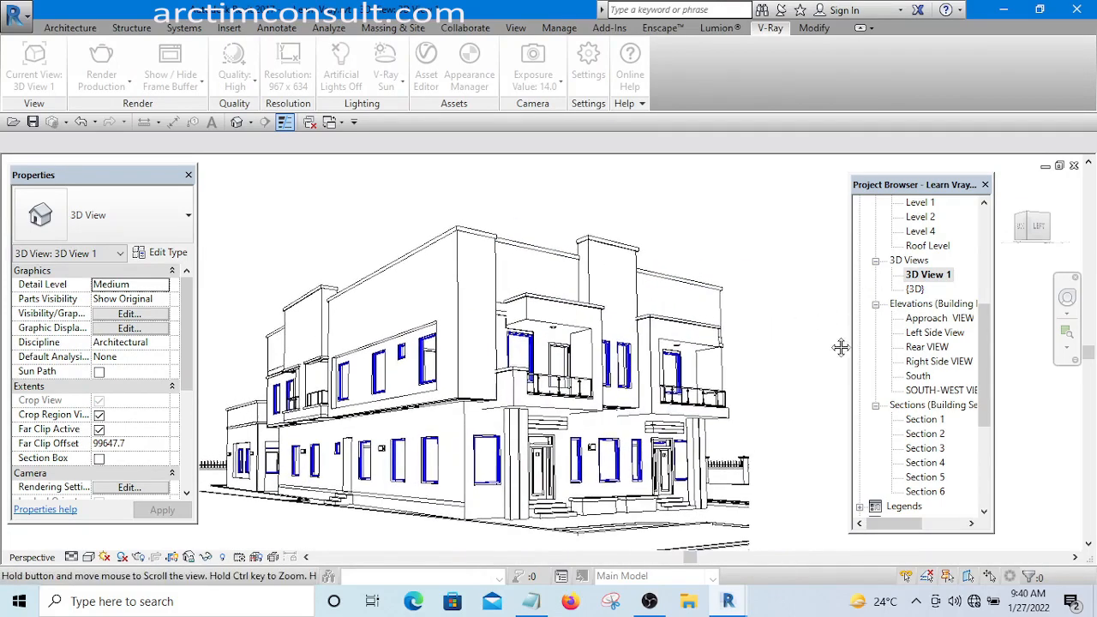
{"action": "mouse_move", "coordinate": [989, 353]}
{"action": "left_mouse_down"}
{"action": "mouse_move", "coordinate": [992, 301]}
{"action": "mouse_move", "coordinate": [1001, 365]}
{"action": "left_mouse_up"}
{"action": "left_click", "coordinate": [803, 301]}
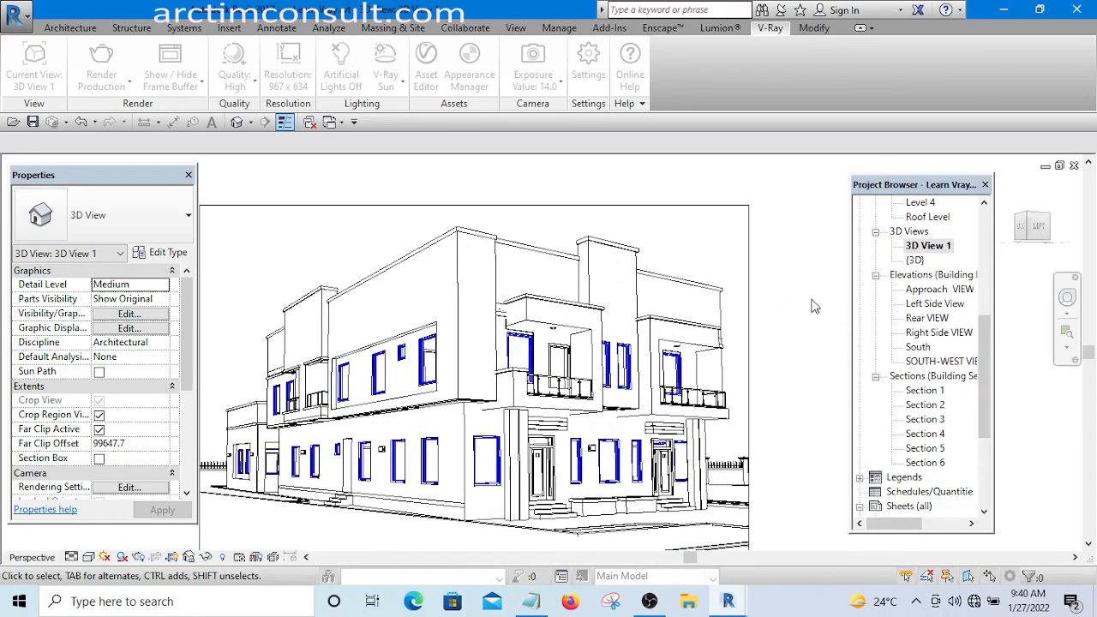
{"action": "scroll", "coordinate": [827, 290], "scroll_direction": "down", "scroll_amount": 3}
{"action": "scroll", "coordinate": [819, 311], "scroll_direction": "up", "scroll_amount": 2}
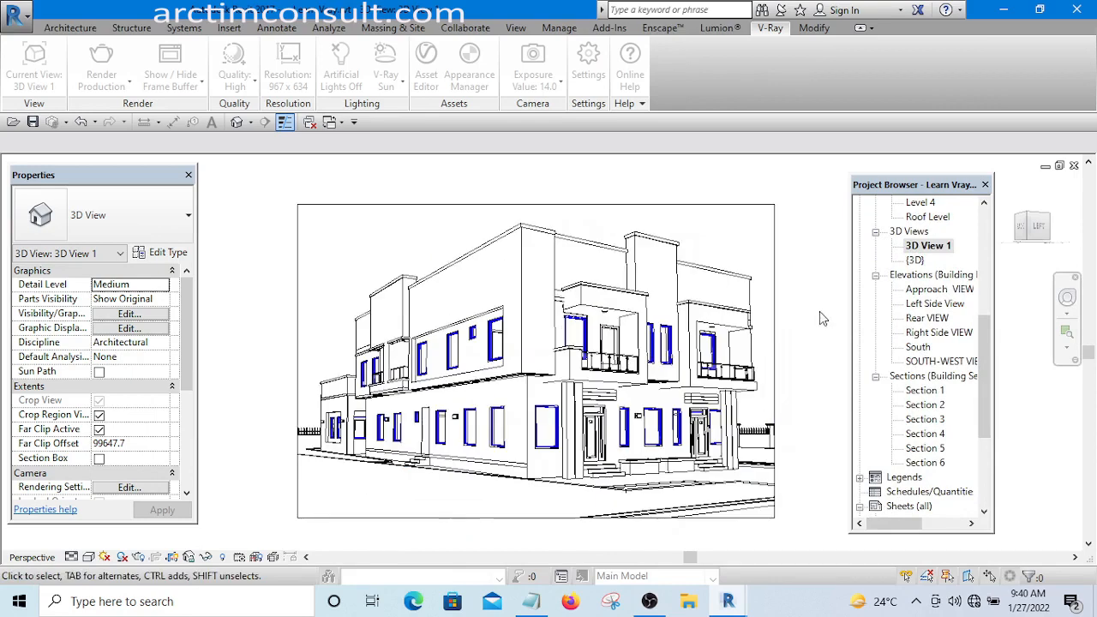
{"action": "scroll", "coordinate": [792, 326], "scroll_direction": "down", "scroll_amount": 1}
{"action": "scroll", "coordinate": [788, 329], "scroll_direction": "up", "scroll_amount": 1}
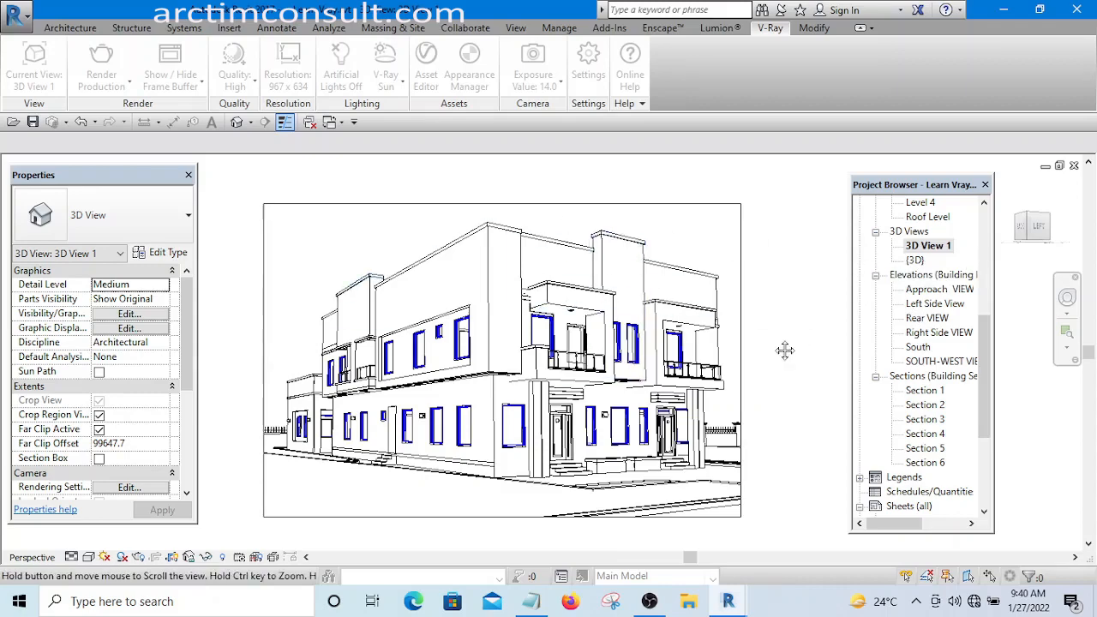
{"action": "mouse_move", "coordinate": [776, 346]}
{"action": "middle_mouse_down"}
{"action": "mouse_move", "coordinate": [786, 332]}
{"action": "mouse_move", "coordinate": [771, 357]}
{"action": "middle_mouse_up"}
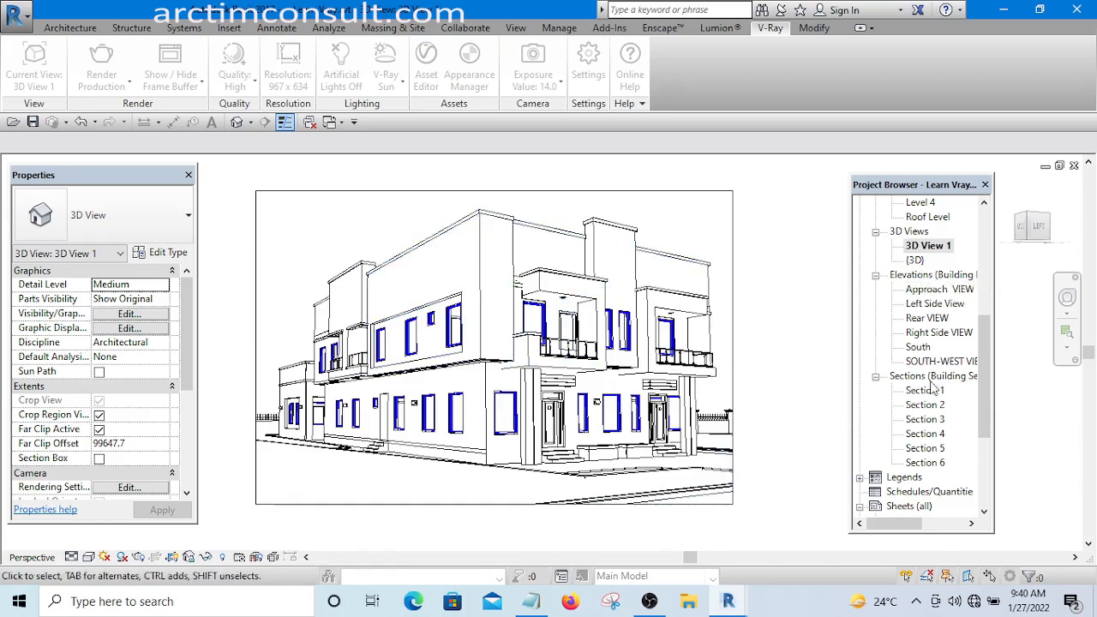
Compare the {3D} view with 3D View 1, return to {3D}, and choose 3D View 1 as V-Ray's current view.
{"action": "double_click", "coordinate": [914, 260]}
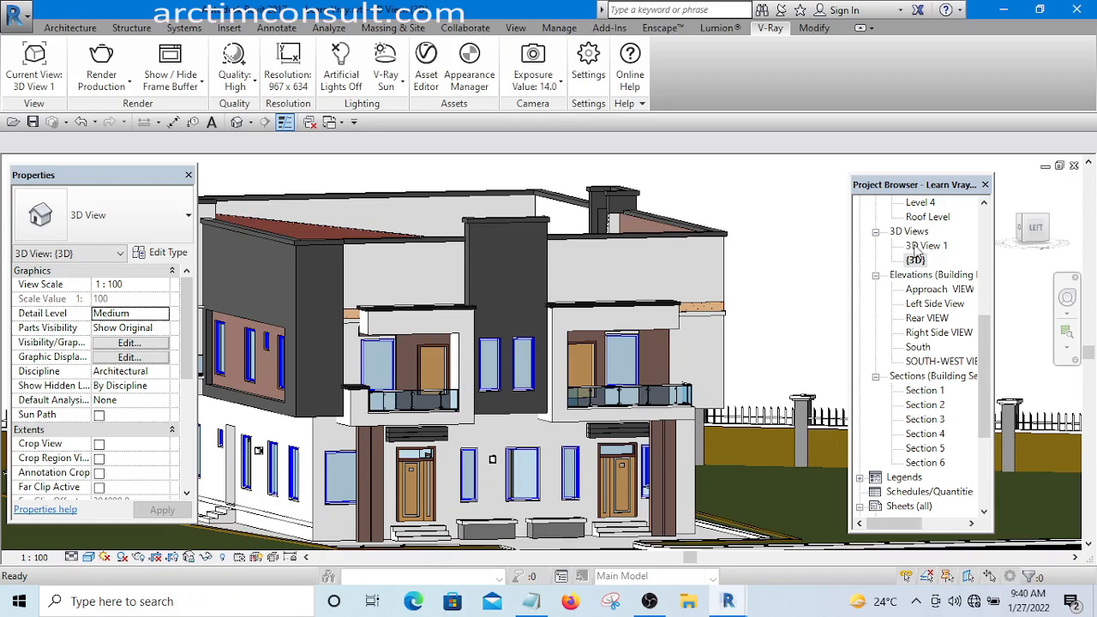
{"action": "double_click", "coordinate": [922, 246]}
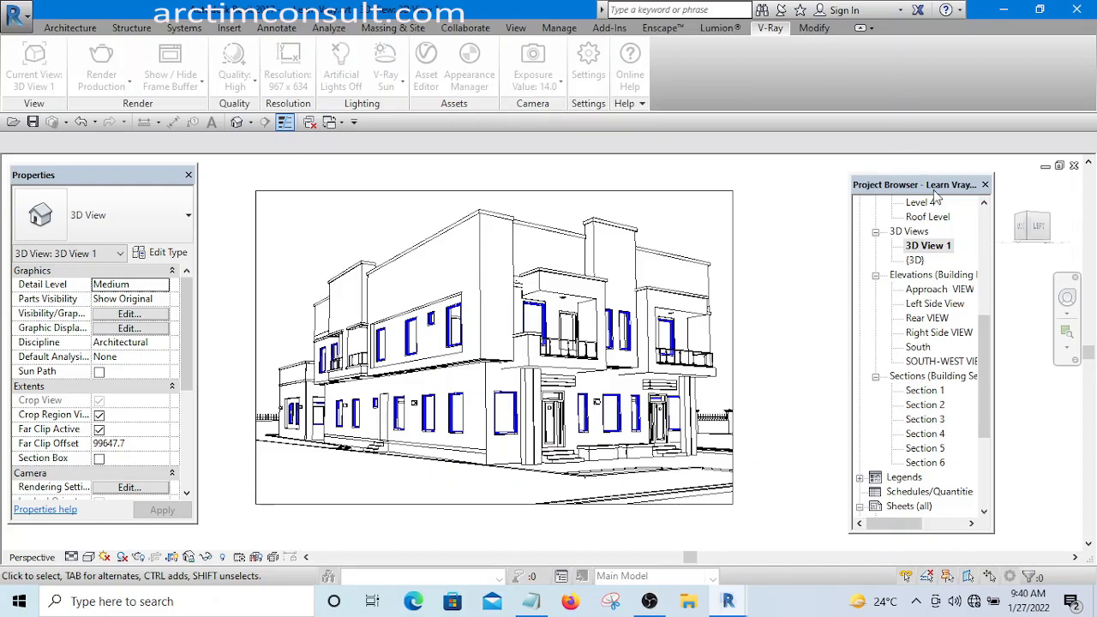
{"action": "left_click", "coordinate": [915, 260]}
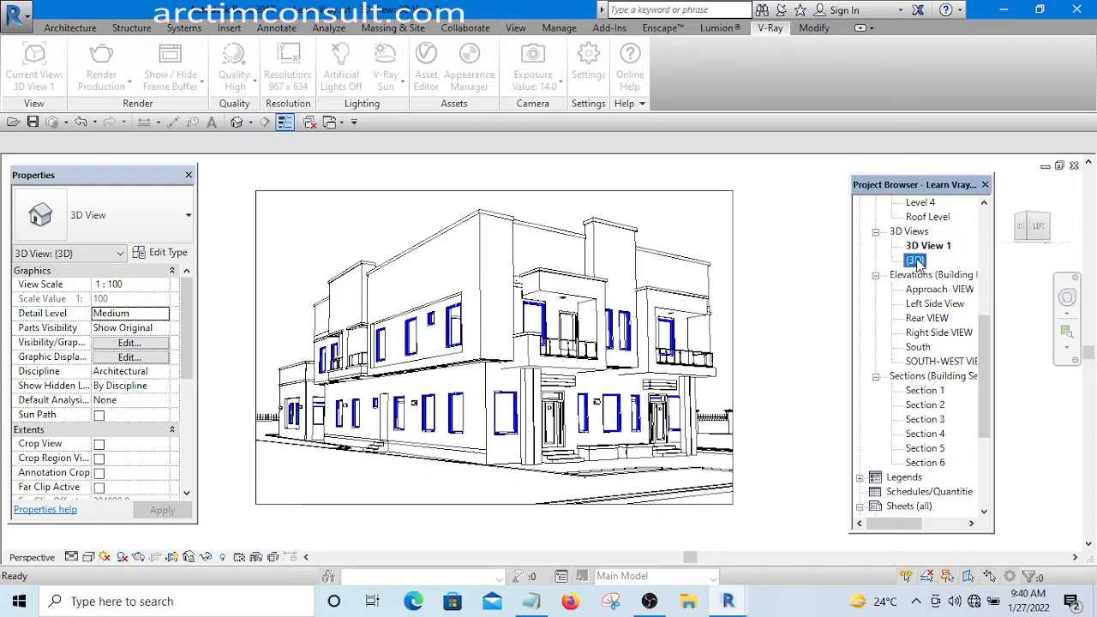
{"action": "double_click", "coordinate": [915, 260]}
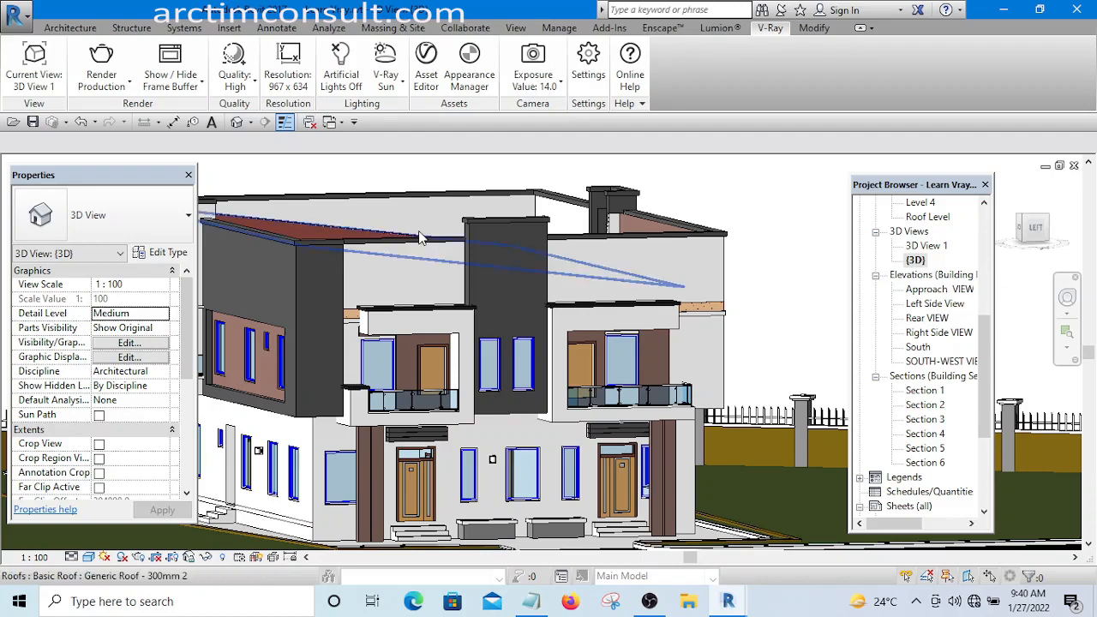
{"action": "middle_click_drag", "start_coordinate": [721, 224], "coordinate": [754, 223]}
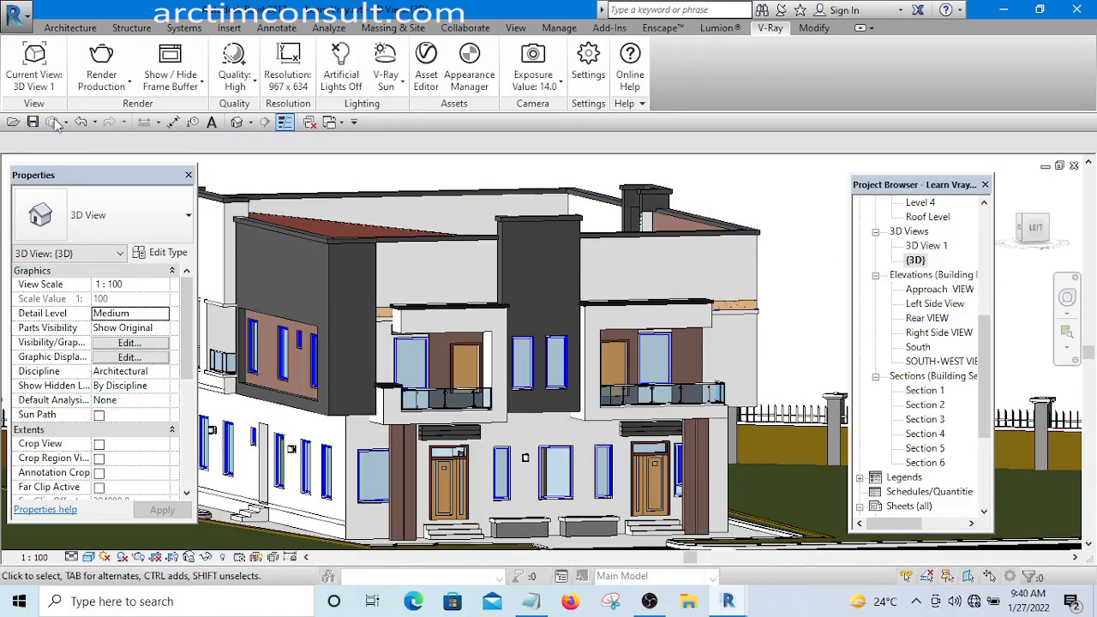
{"action": "left_click", "coordinate": [39, 74]}
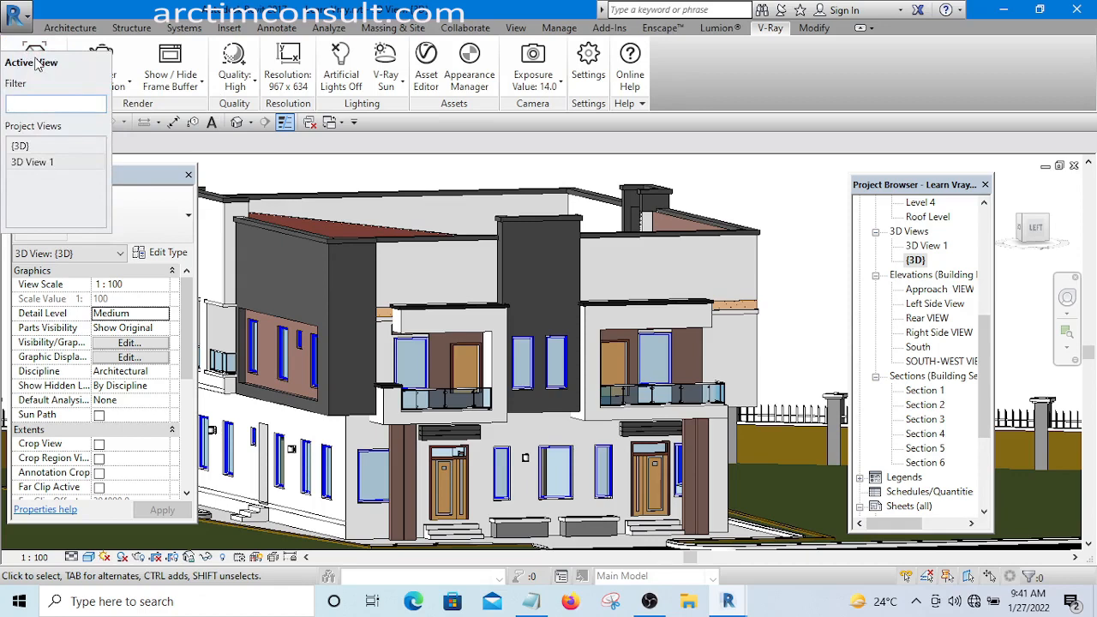
{"action": "left_click", "coordinate": [38, 163]}
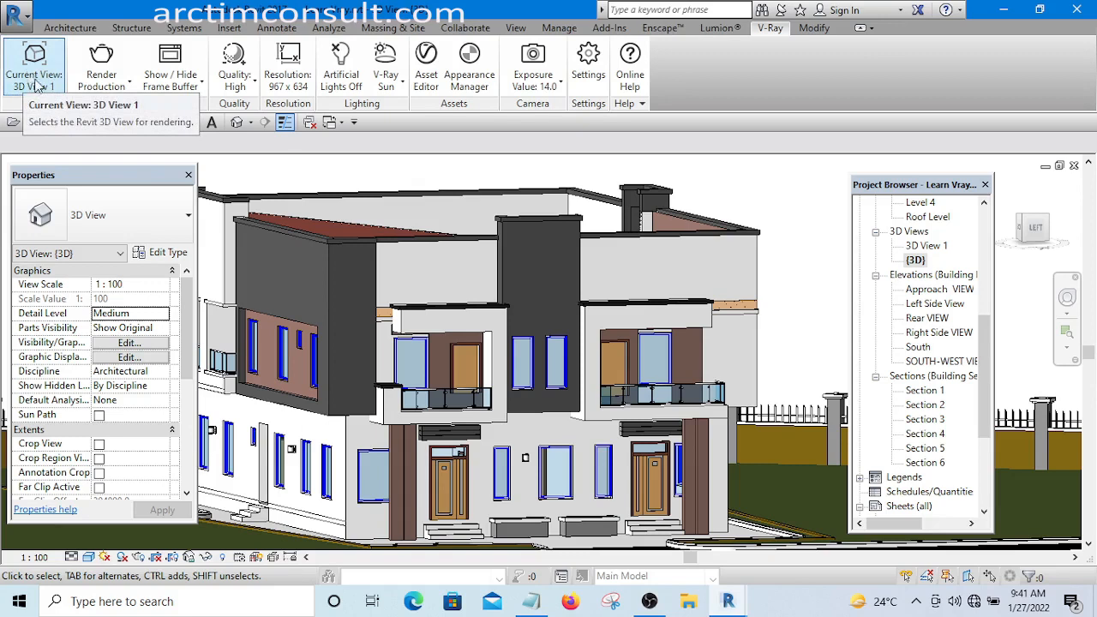
Review the available V-Ray render modes and set the render quality to Draft.
{"action": "left_click", "coordinate": [129, 85]}
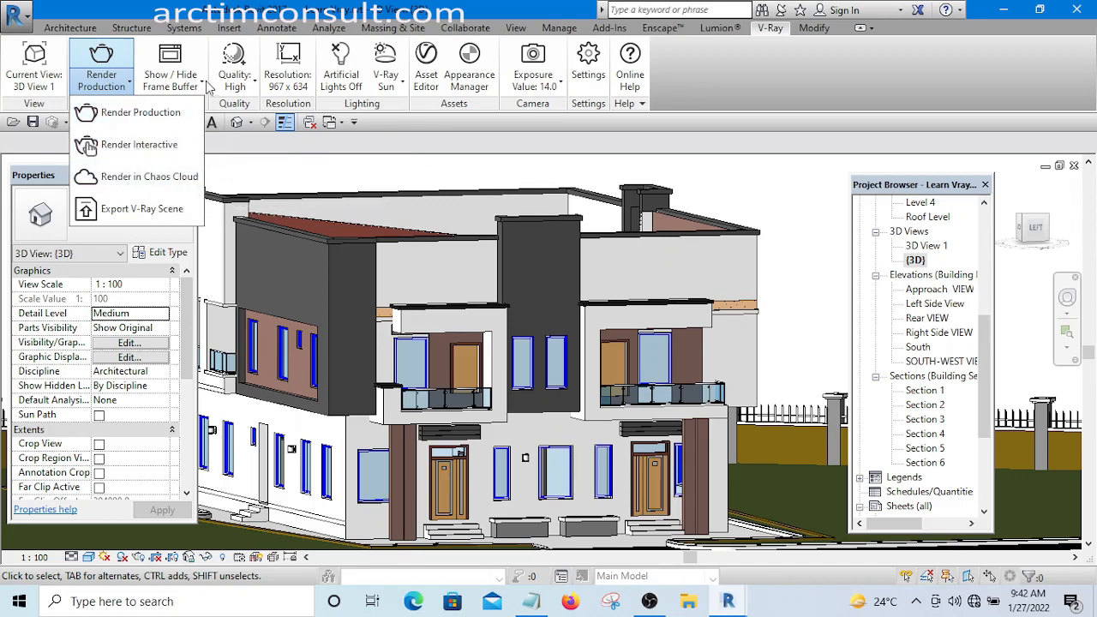
{"action": "left_click", "coordinate": [256, 86]}
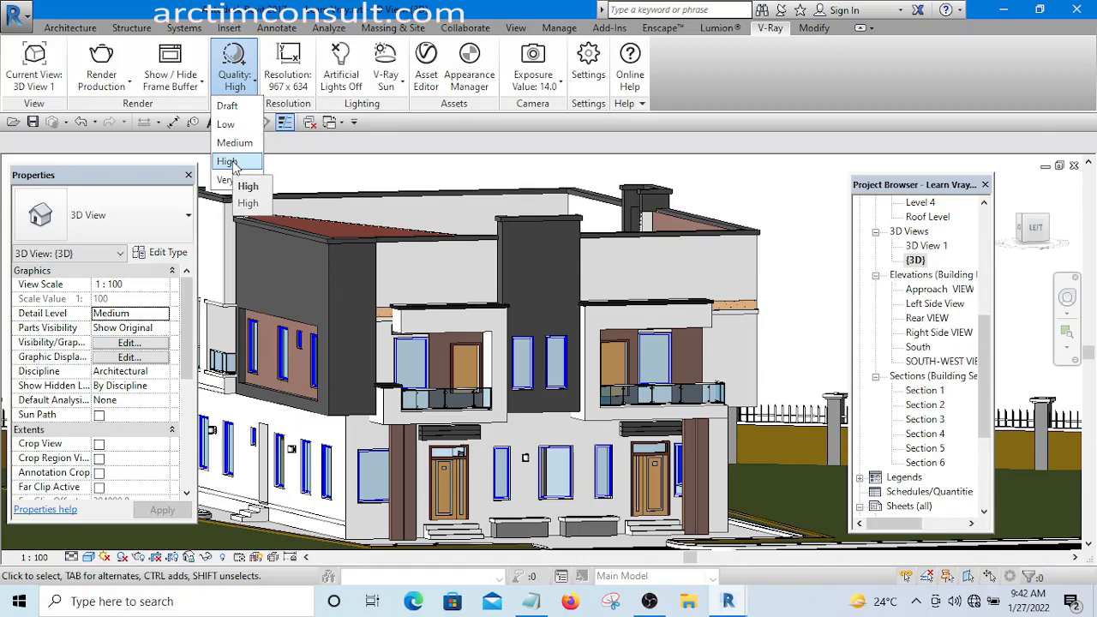
{"action": "left_click", "coordinate": [228, 107]}
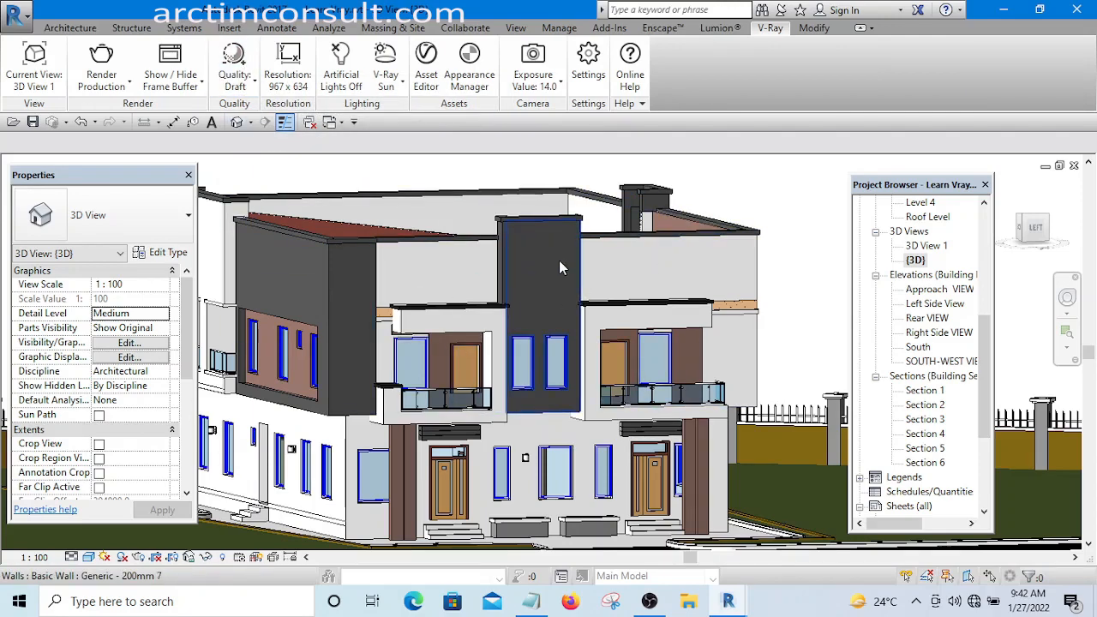
{"action": "middle_click_drag", "start_coordinate": [559, 262], "coordinate": [637, 284]}
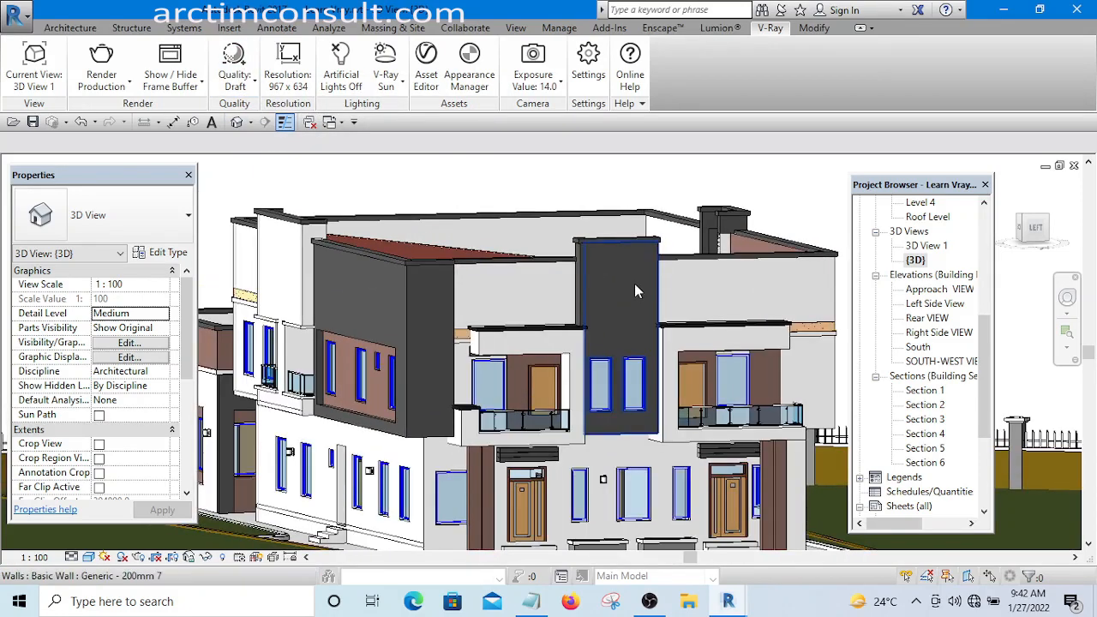
{"action": "left_click", "coordinate": [253, 85]}
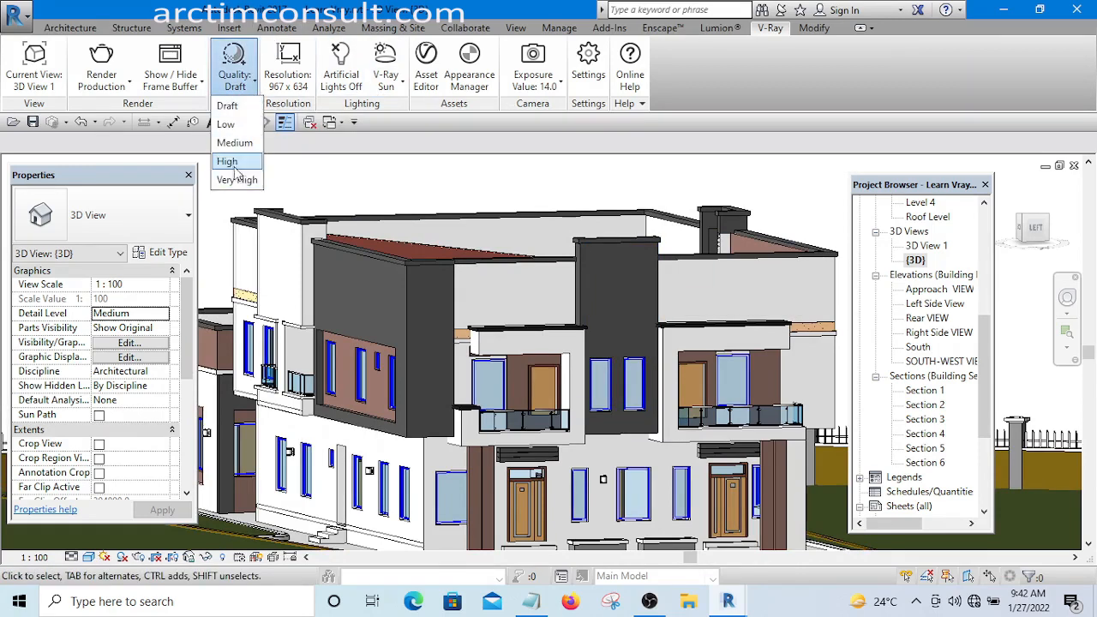
{"action": "left_click", "coordinate": [252, 85]}
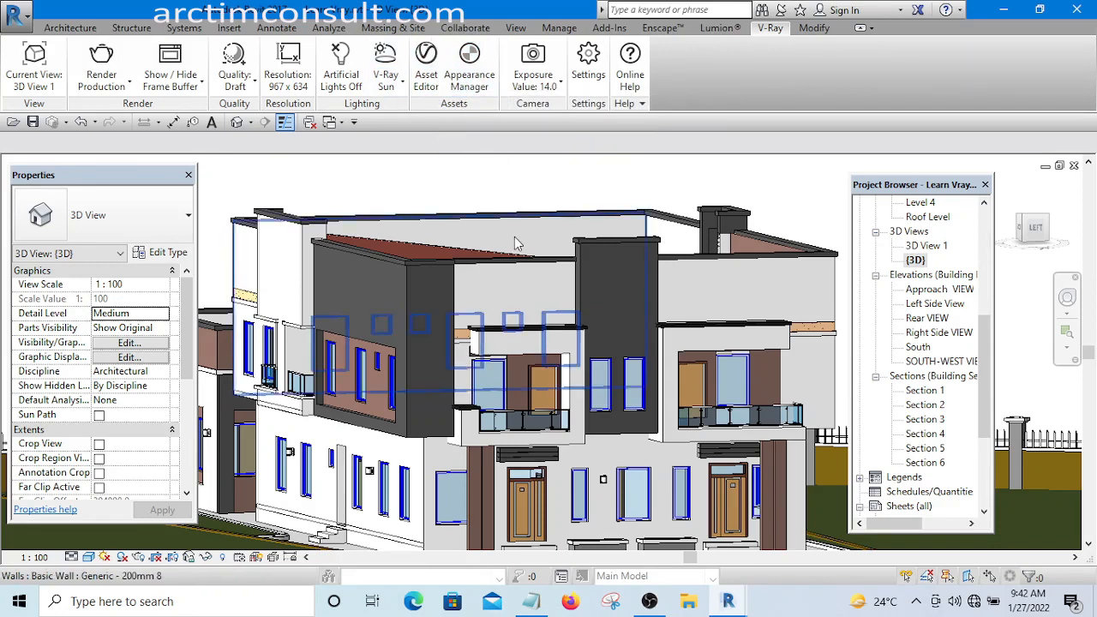
Select the light-coloured upper-floor front wall in {3D} and check which material its type's structure layer uses.
{"action": "middle_click_drag", "start_coordinate": [514, 237], "coordinate": [707, 271], "text": "shift"}
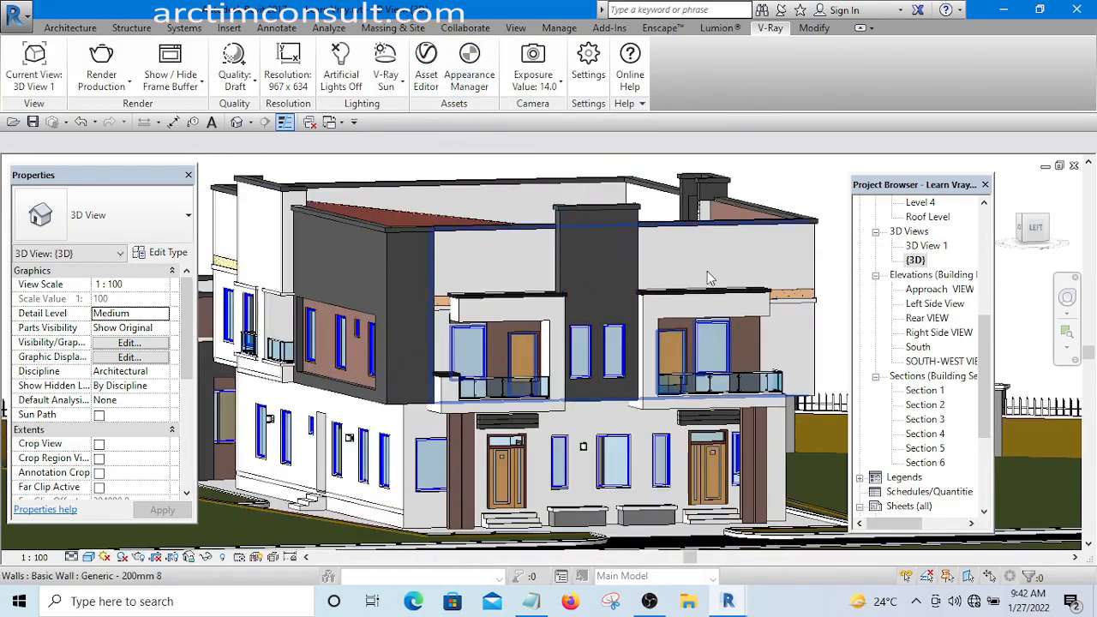
{"action": "middle_click_drag", "start_coordinate": [805, 258], "coordinate": [821, 240], "text": "shift"}
{"action": "middle_click_drag", "start_coordinate": [814, 245], "coordinate": [718, 265]}
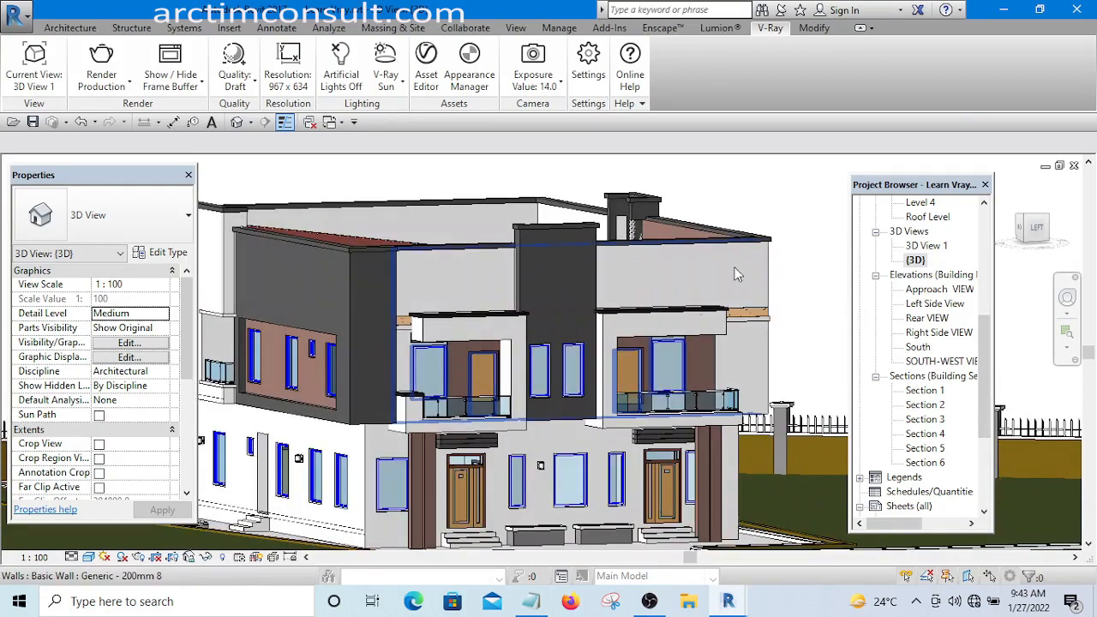
{"action": "left_click", "coordinate": [757, 275]}
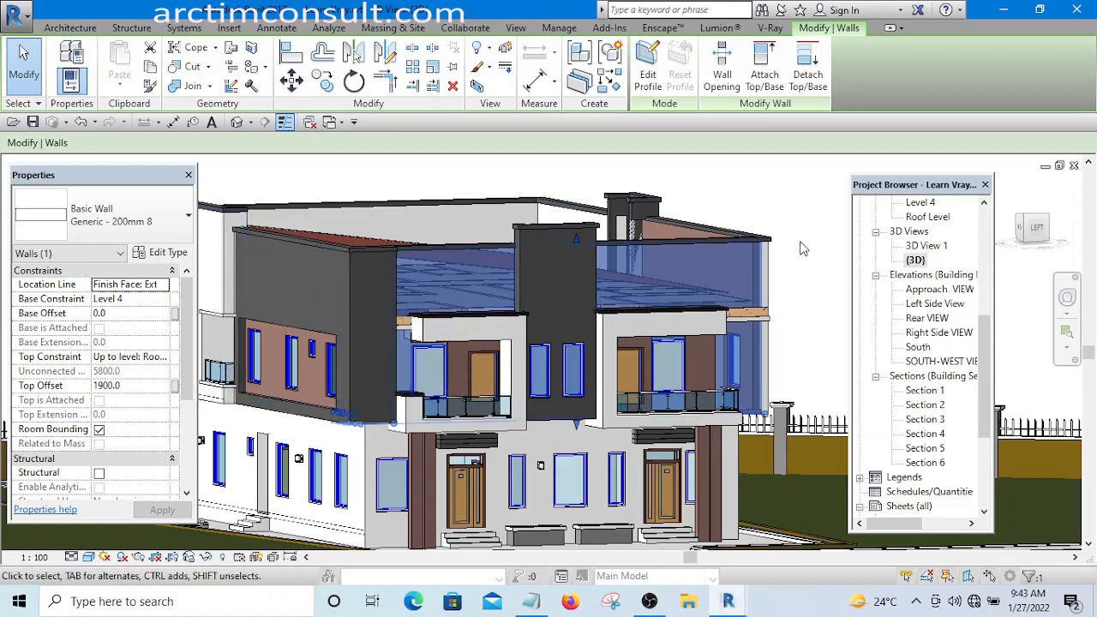
{"action": "key", "text": "Escape"}
{"action": "left_click", "coordinate": [751, 268]}
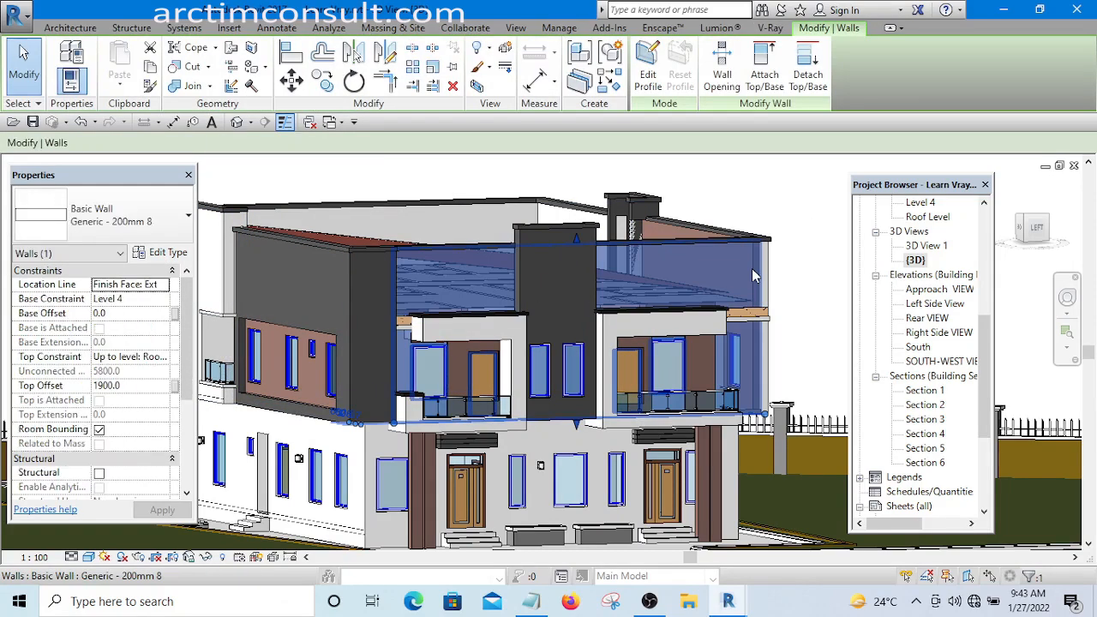
{"action": "left_click", "coordinate": [163, 252]}
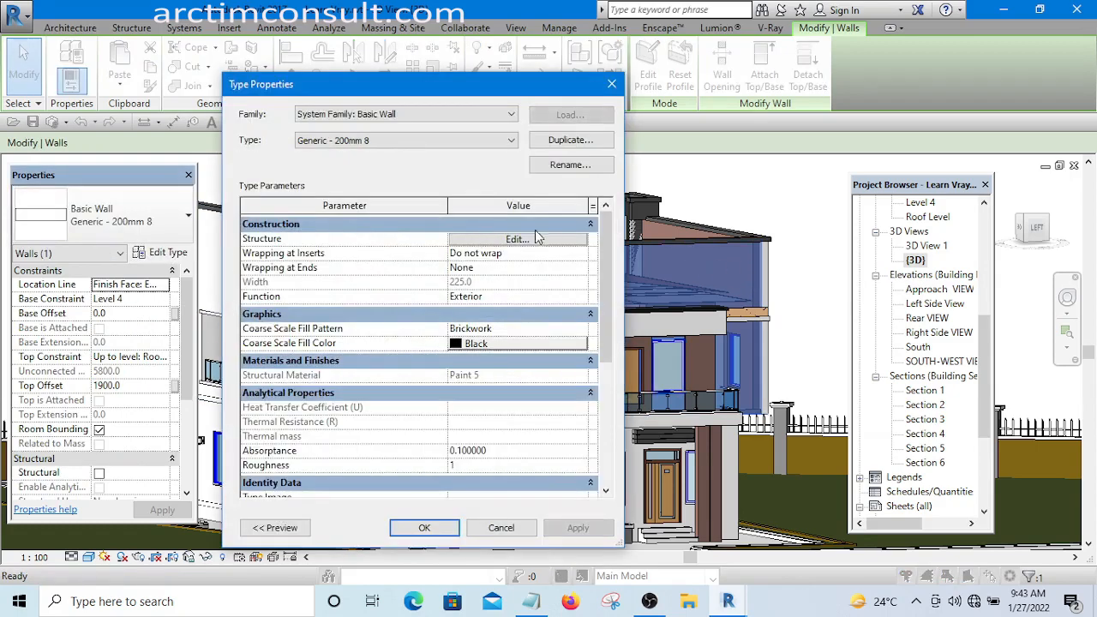
{"action": "left_click", "coordinate": [517, 239]}
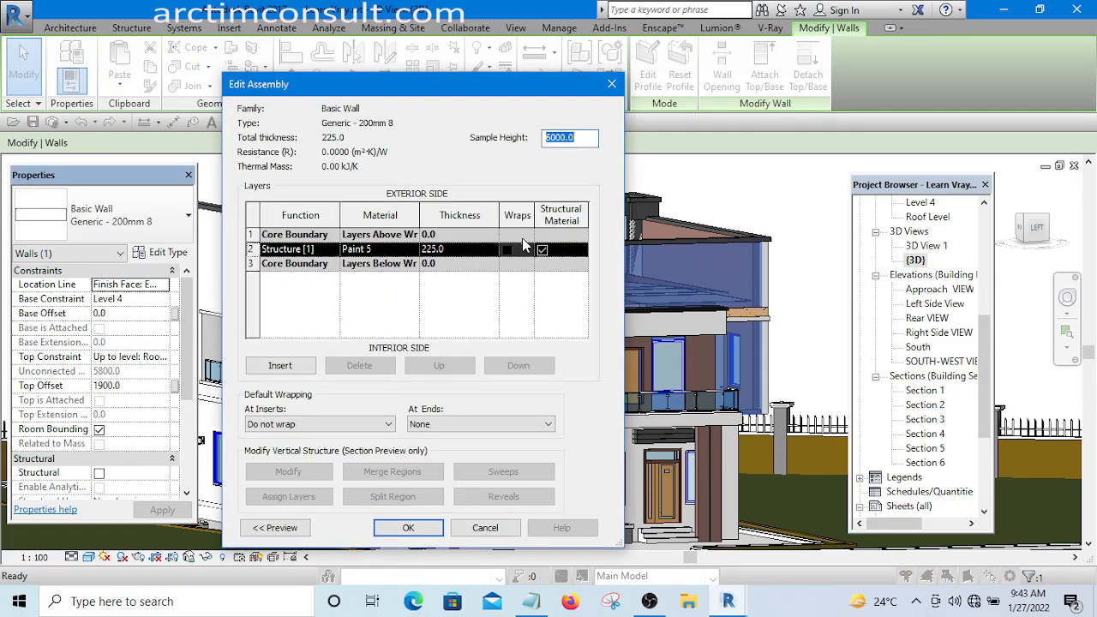
{"action": "left_click", "coordinate": [412, 249]}
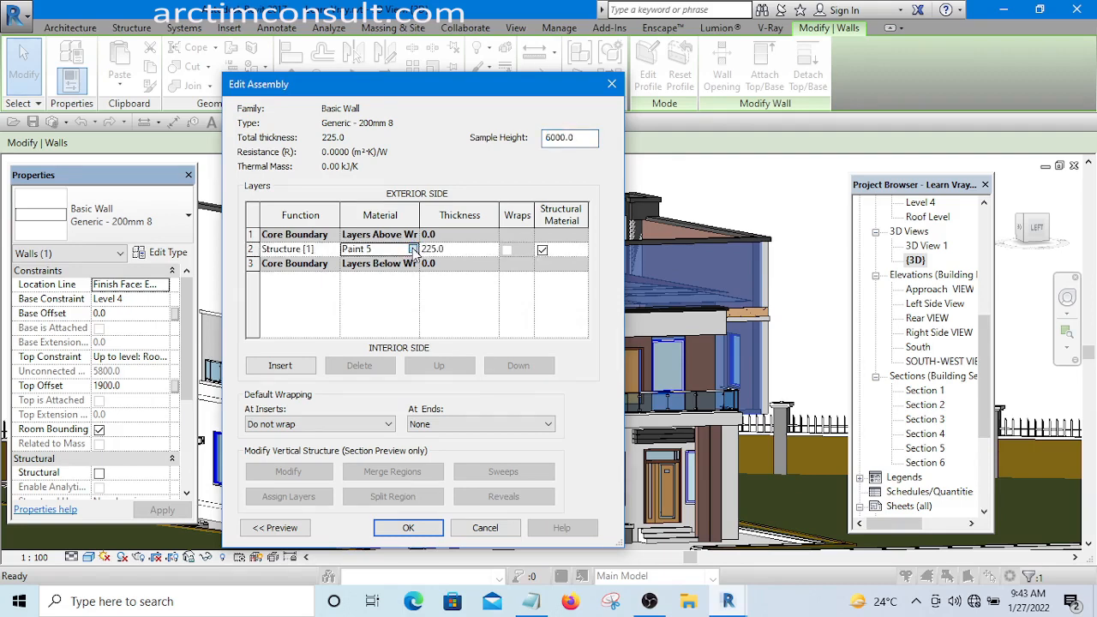
{"action": "left_click", "coordinate": [412, 248]}
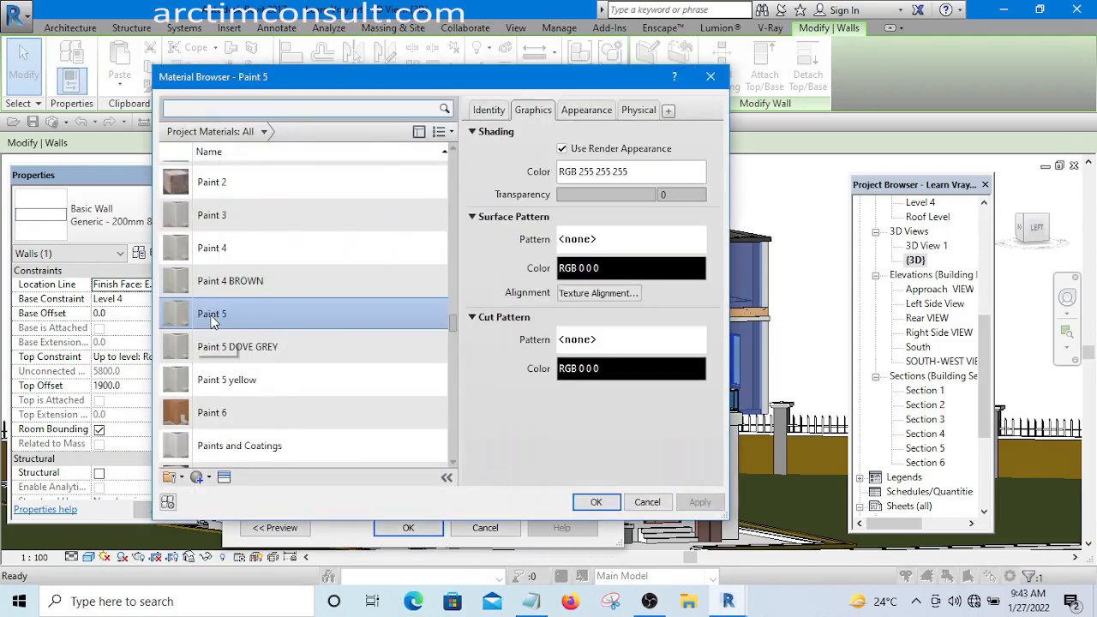
{"action": "left_click", "coordinate": [598, 501]}
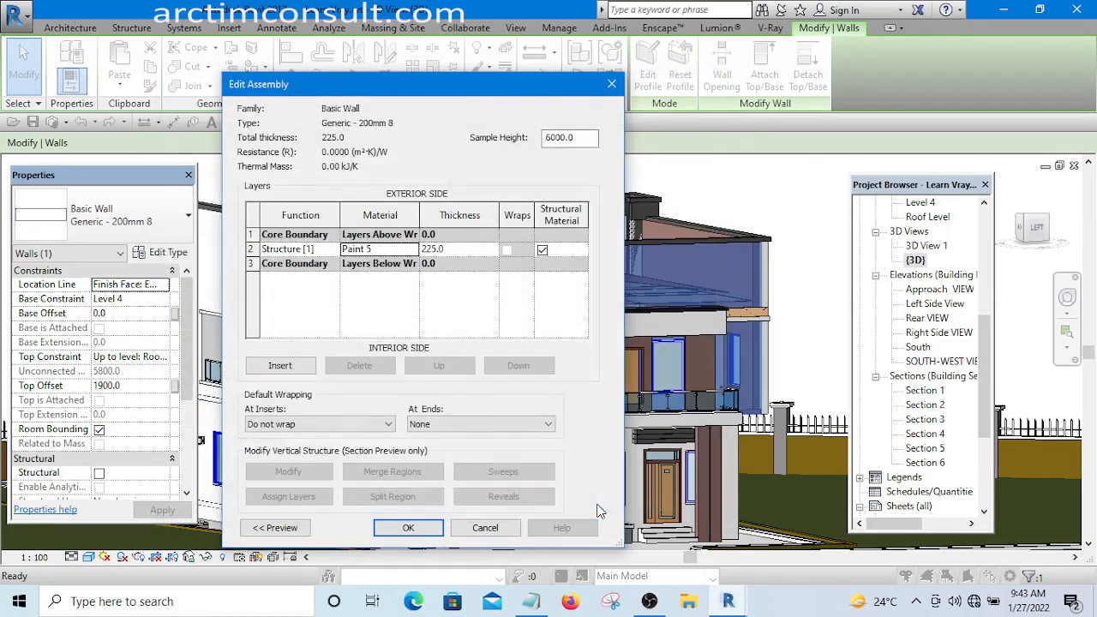
{"action": "left_click", "coordinate": [609, 84]}
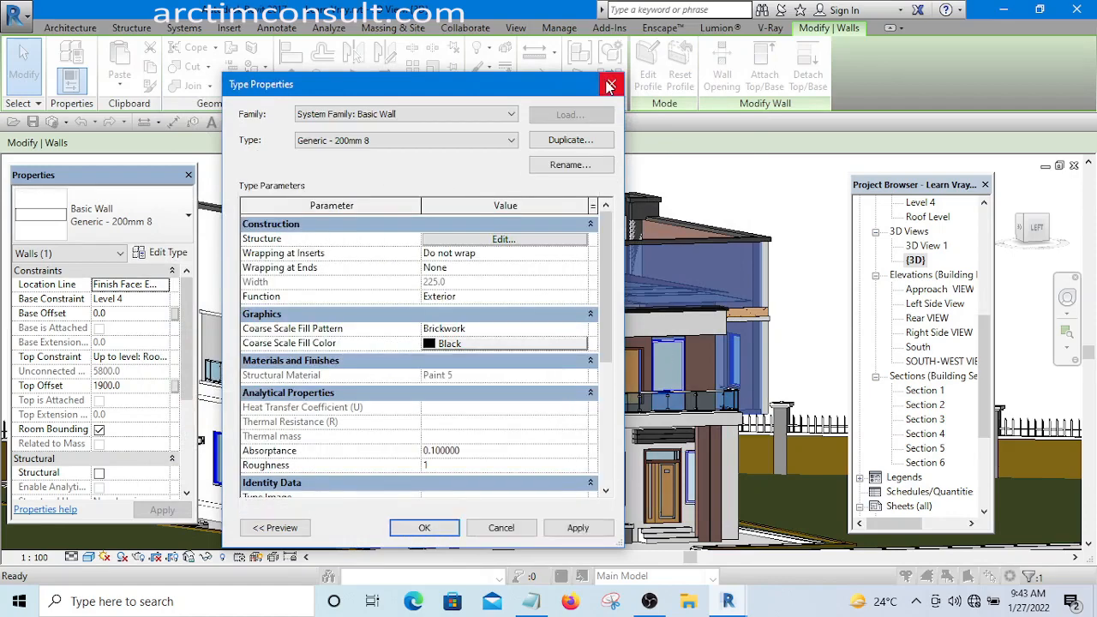
{"action": "left_click", "coordinate": [614, 82]}
In the V-Ray Appearance Manager, find the Paint 5 material and unassign its V-Ray material Stucco_A02_Color_50cm.
{"action": "middle_click_drag", "start_coordinate": [754, 195], "coordinate": [797, 192], "text": "shift"}
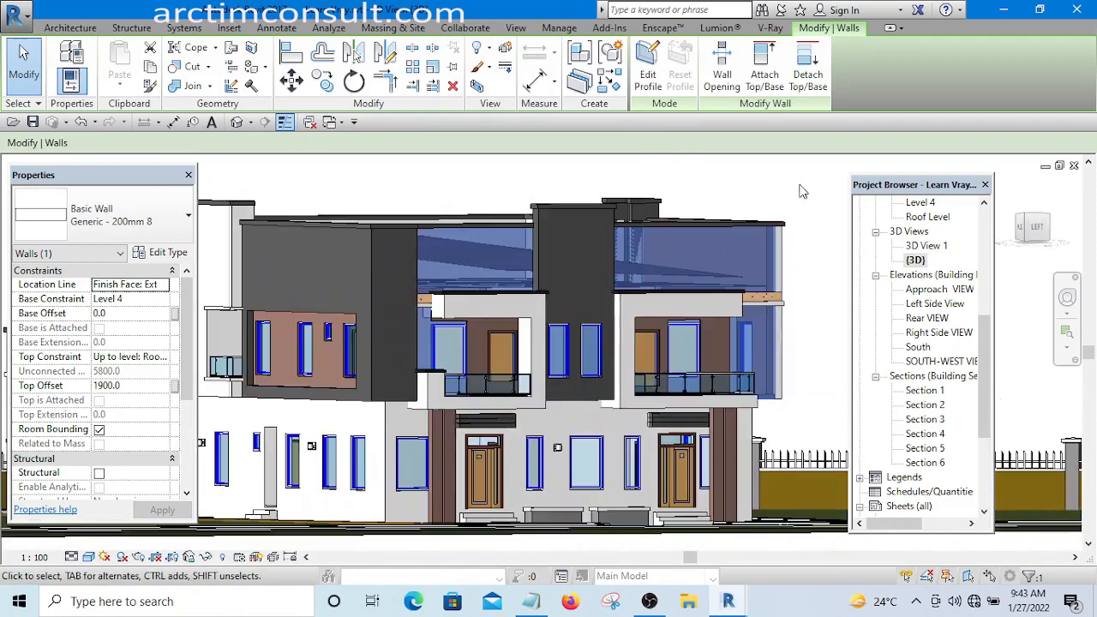
{"action": "left_click", "coordinate": [768, 28]}
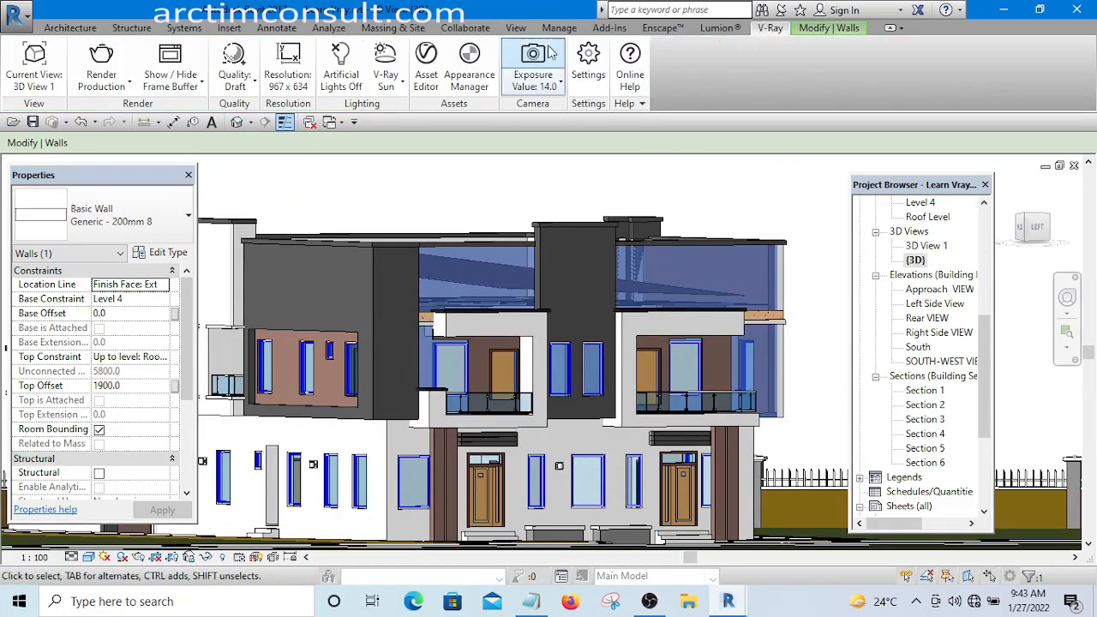
{"action": "left_click", "coordinate": [468, 77]}
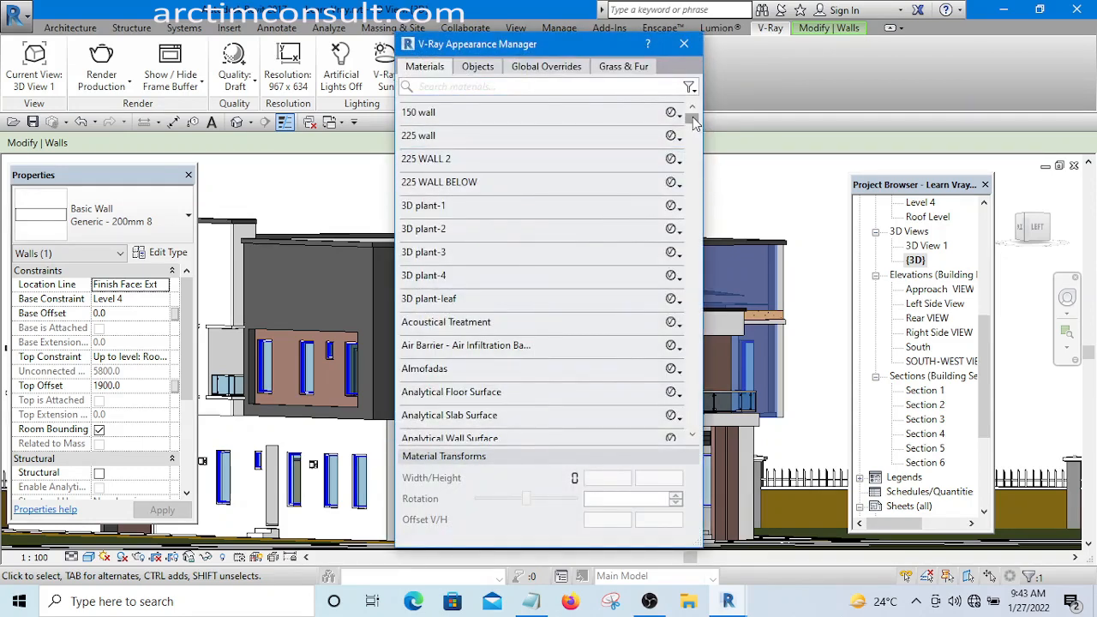
{"action": "mouse_move", "coordinate": [692, 117]}
{"action": "left_mouse_down"}
{"action": "mouse_move", "coordinate": [706, 435]}
{"action": "mouse_move", "coordinate": [704, 254]}
{"action": "mouse_move", "coordinate": [705, 286]}
{"action": "left_mouse_up"}
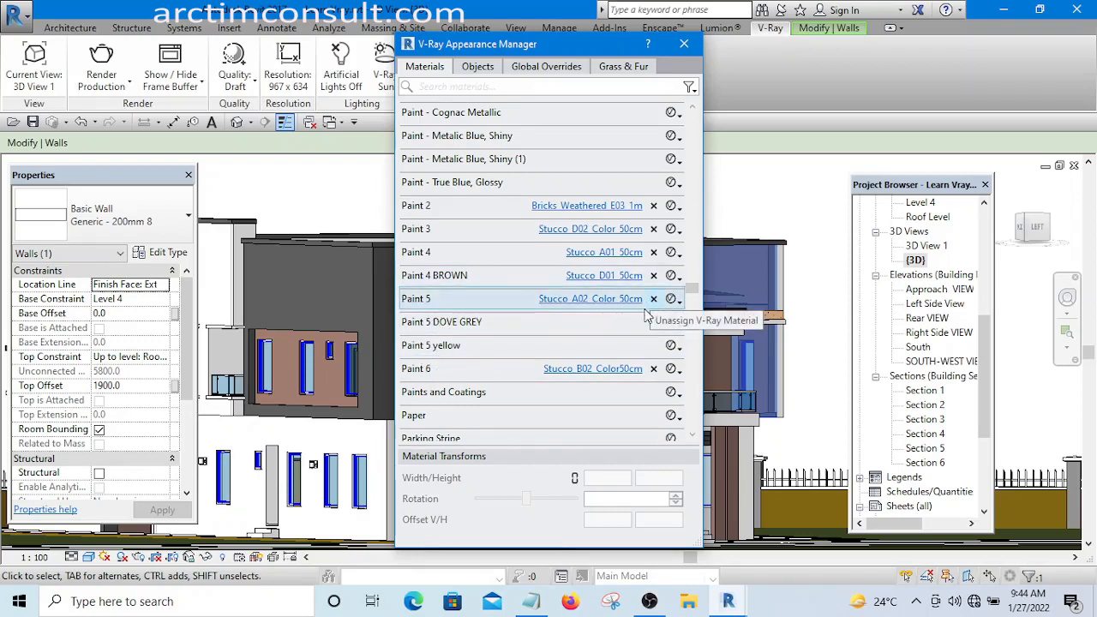
{"action": "mouse_move", "coordinate": [651, 302]}
{"action": "left_mouse_down"}
{"action": "mouse_move", "coordinate": [503, 319]}
{"action": "mouse_move", "coordinate": [475, 304]}
{"action": "left_mouse_up"}
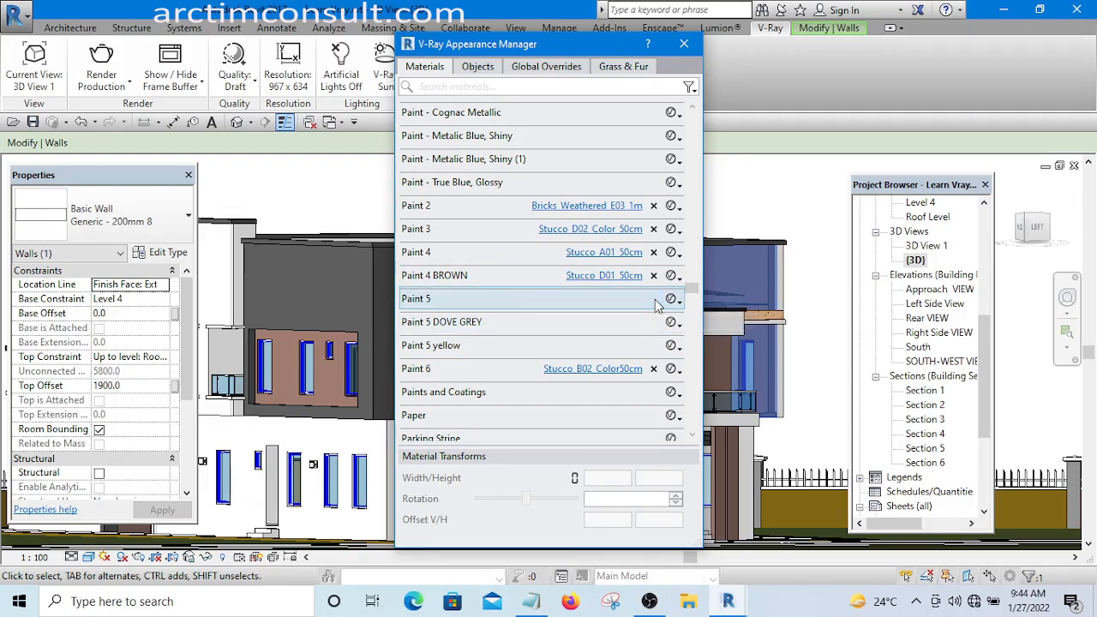
{"action": "left_click", "coordinate": [654, 299]}
Start choosing a V-Ray material for Paint 5 and browse the V-Ray for Revit materials library through the Desktop's materials shortcut.
{"action": "double_click", "coordinate": [472, 299]}
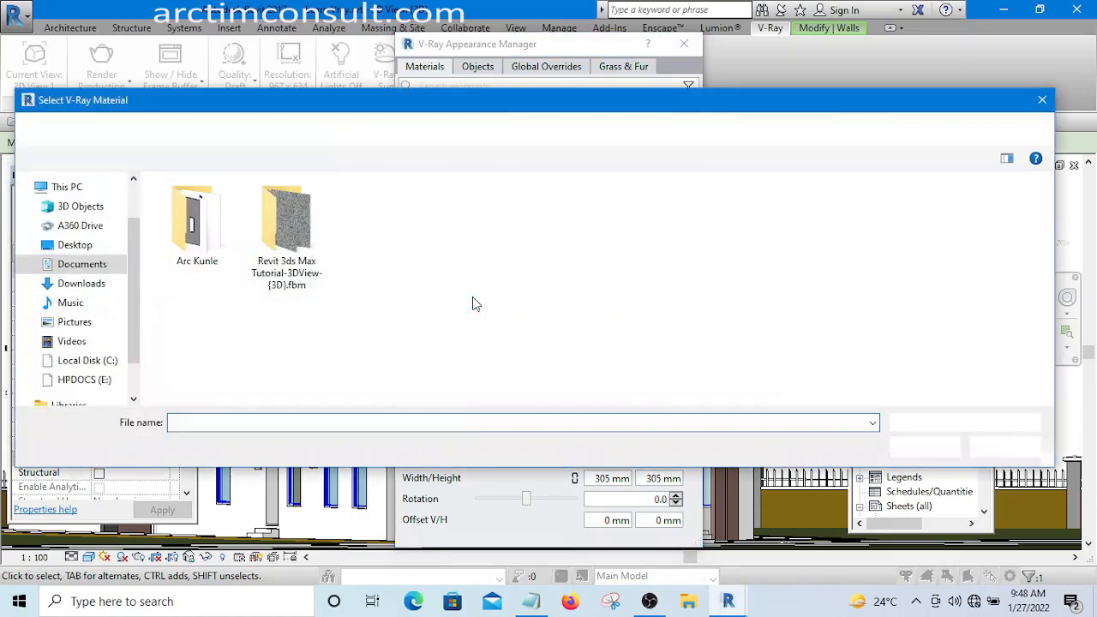
{"action": "right_click", "coordinate": [474, 299]}
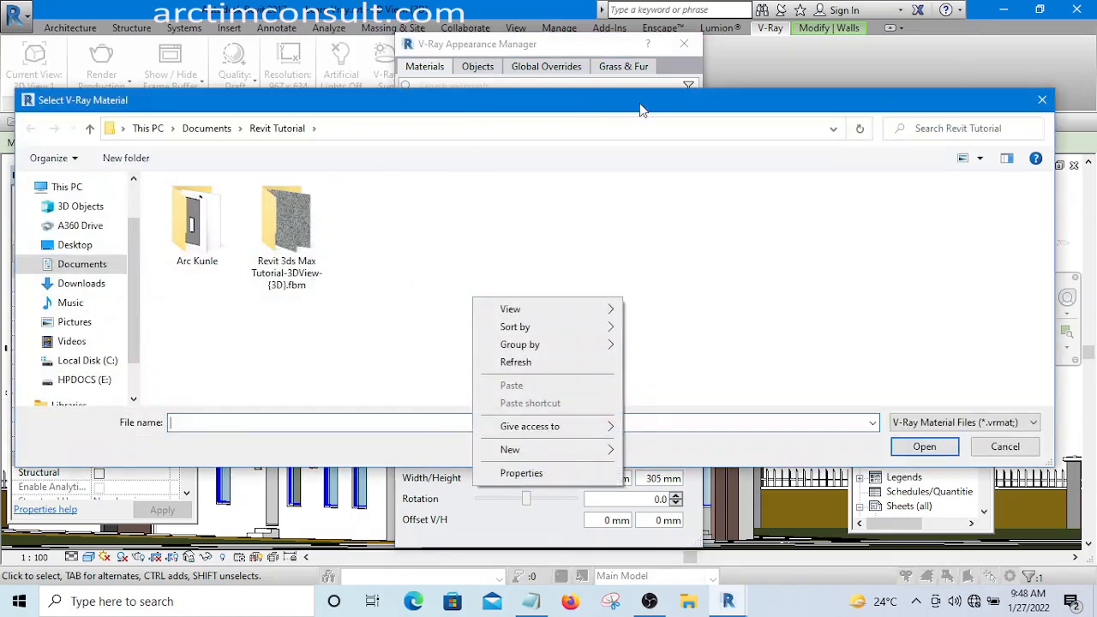
{"action": "left_click", "coordinate": [606, 95]}
{"action": "left_click_drag", "start_coordinate": [606, 95], "coordinate": [613, 88]}
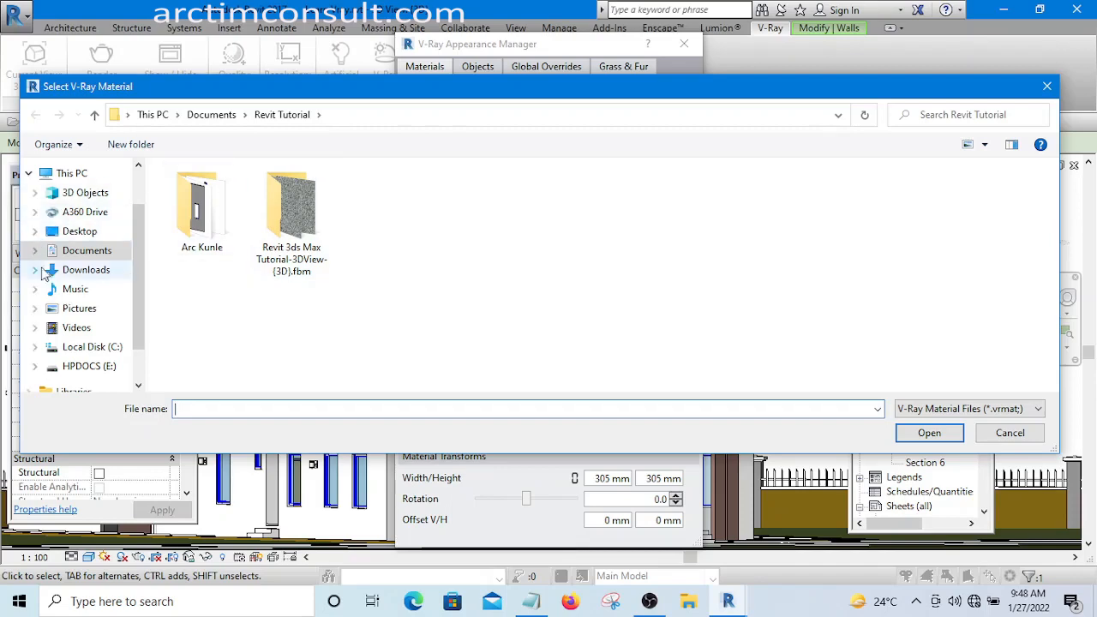
{"action": "left_click", "coordinate": [84, 232]}
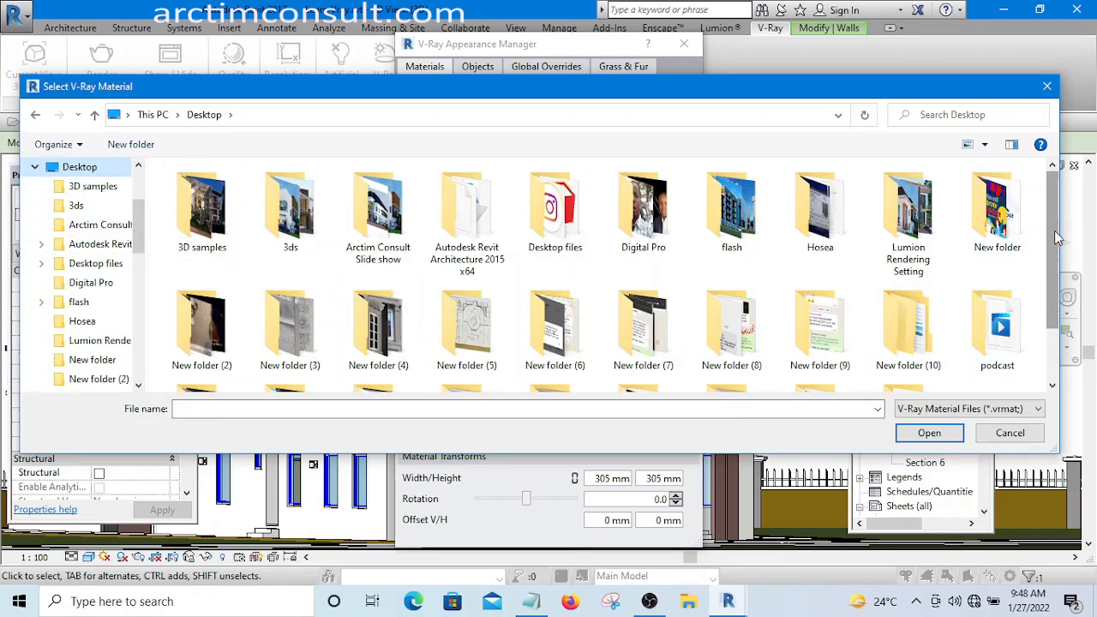
{"action": "scroll", "coordinate": [1049, 240], "scroll_direction": "down", "scroll_amount": 2}
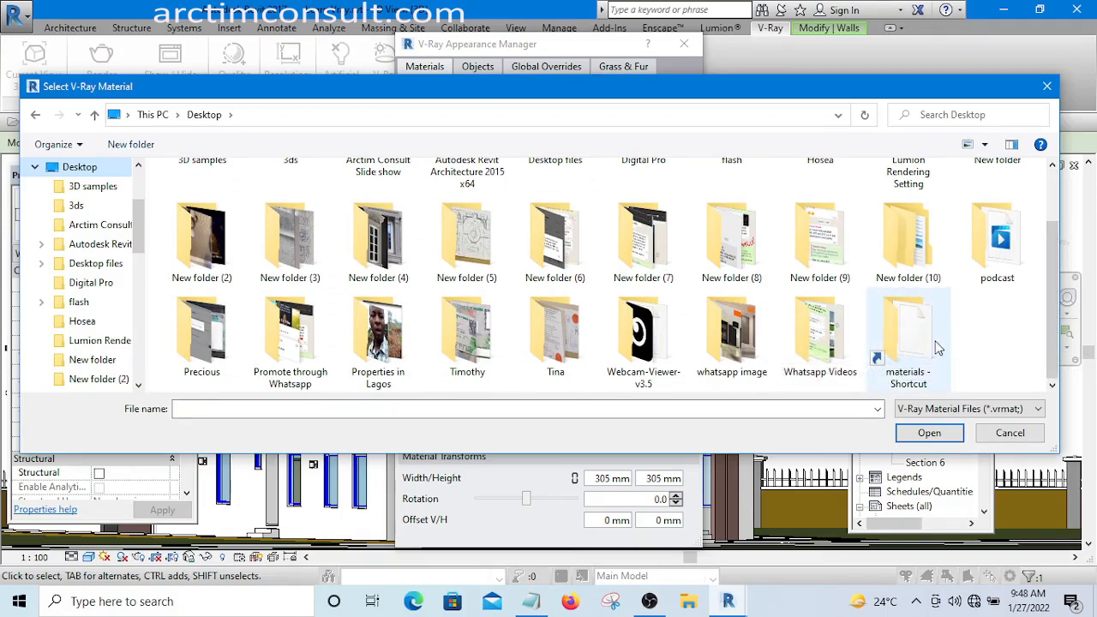
{"action": "double_click", "coordinate": [938, 342]}
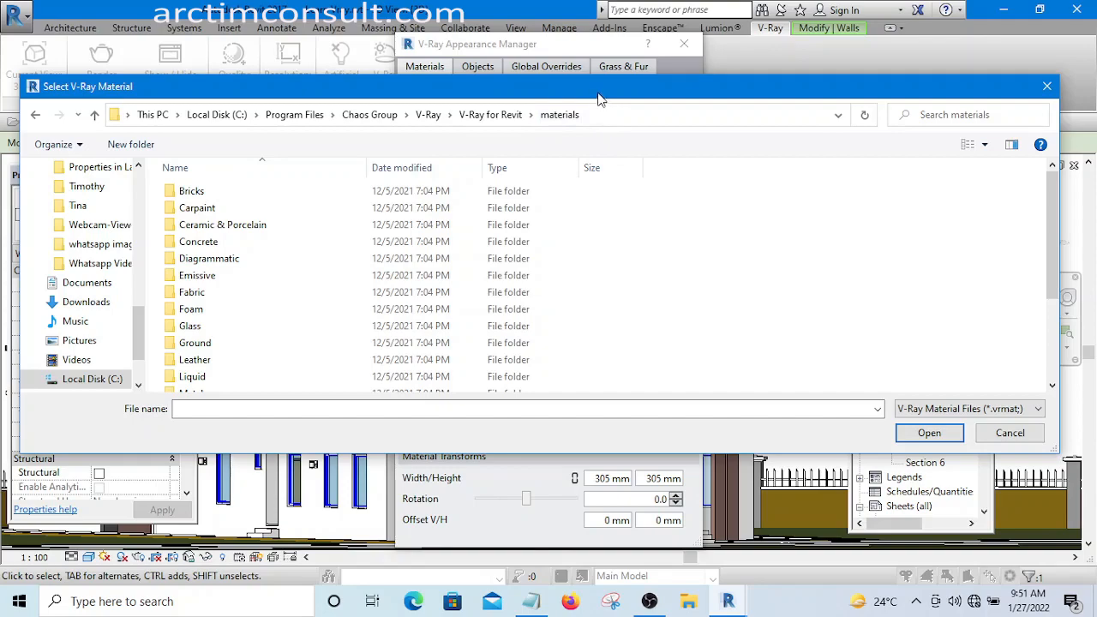
{"action": "left_click_drag", "start_coordinate": [600, 99], "coordinate": [662, 163]}
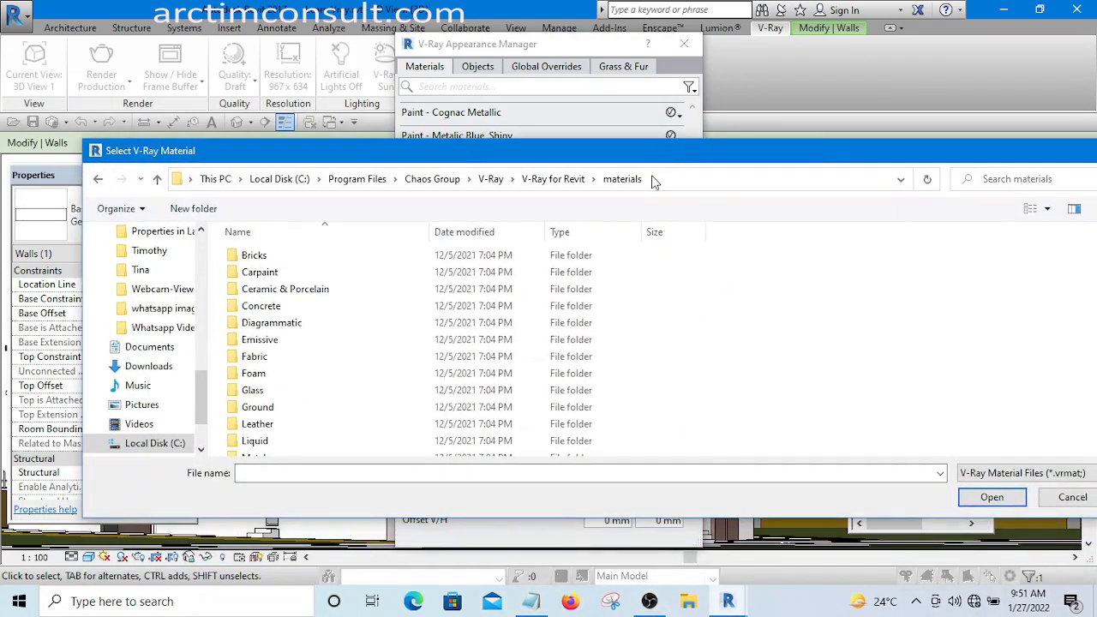
{"action": "left_click_drag", "start_coordinate": [463, 156], "coordinate": [431, 155]}
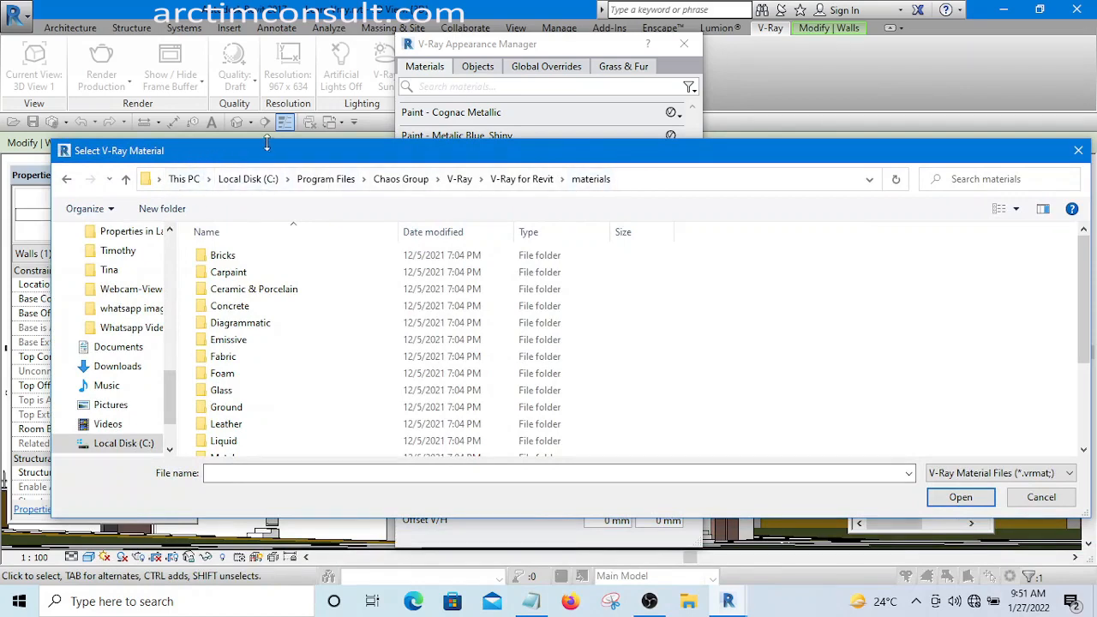
{"action": "mouse_move", "coordinate": [506, 158]}
{"action": "left_mouse_down"}
{"action": "mouse_move", "coordinate": [506, 196]}
{"action": "mouse_move", "coordinate": [505, 166]}
{"action": "left_mouse_up"}
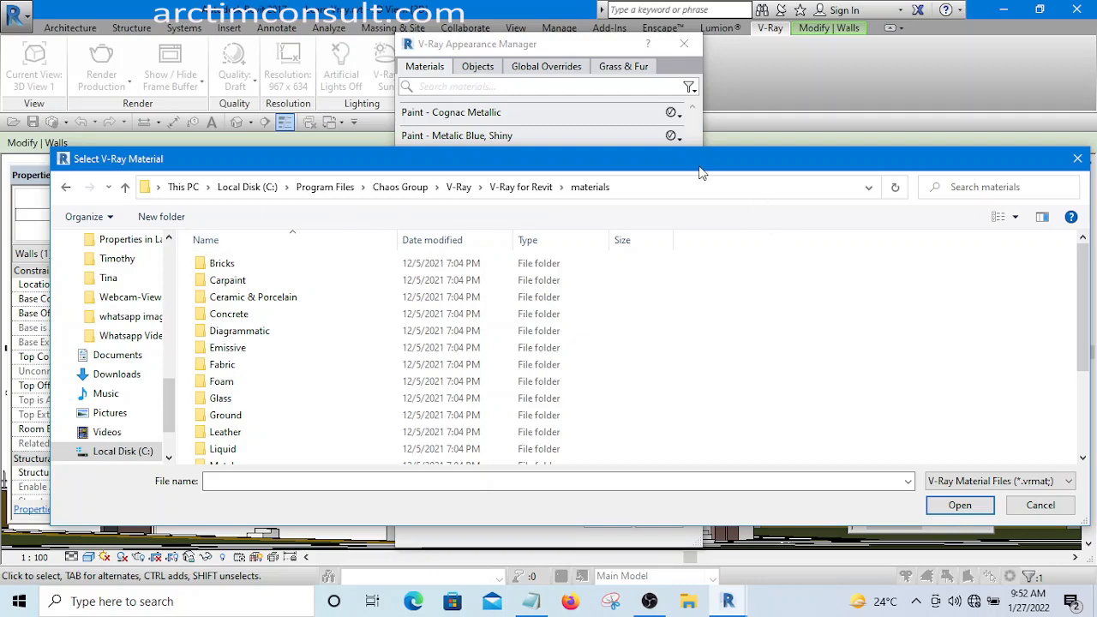
{"action": "left_click_drag", "start_coordinate": [702, 167], "coordinate": [673, 159]}
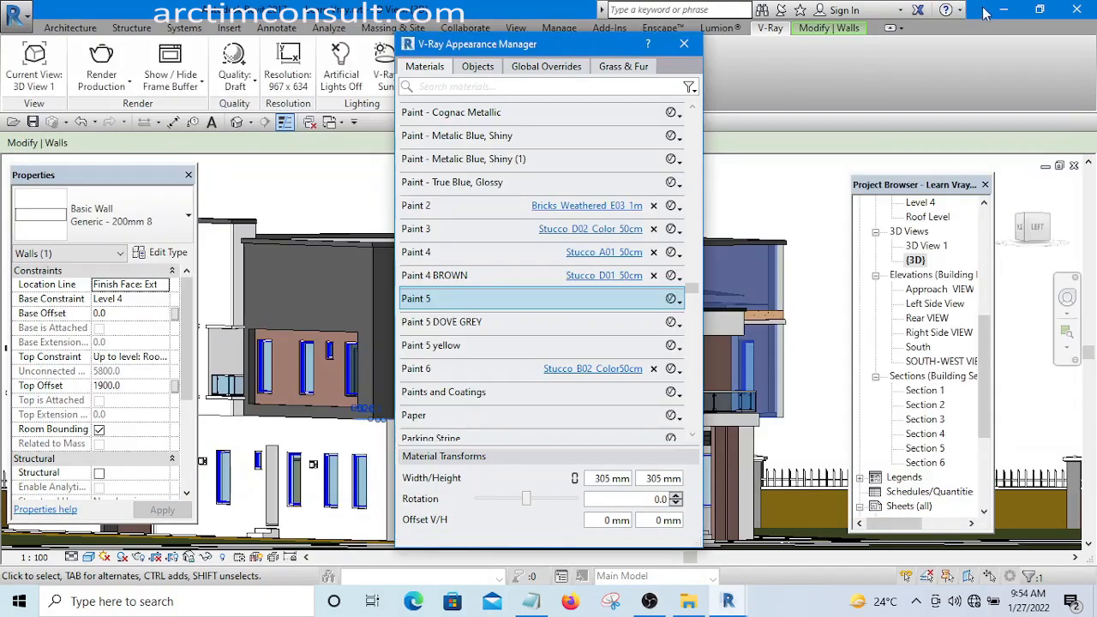
Switch to File Explorer and open the folder C:\Program Files\Chaos Group\V-Ray\V-Ray for Revit.
{"action": "left_click", "coordinate": [1004, 10]}
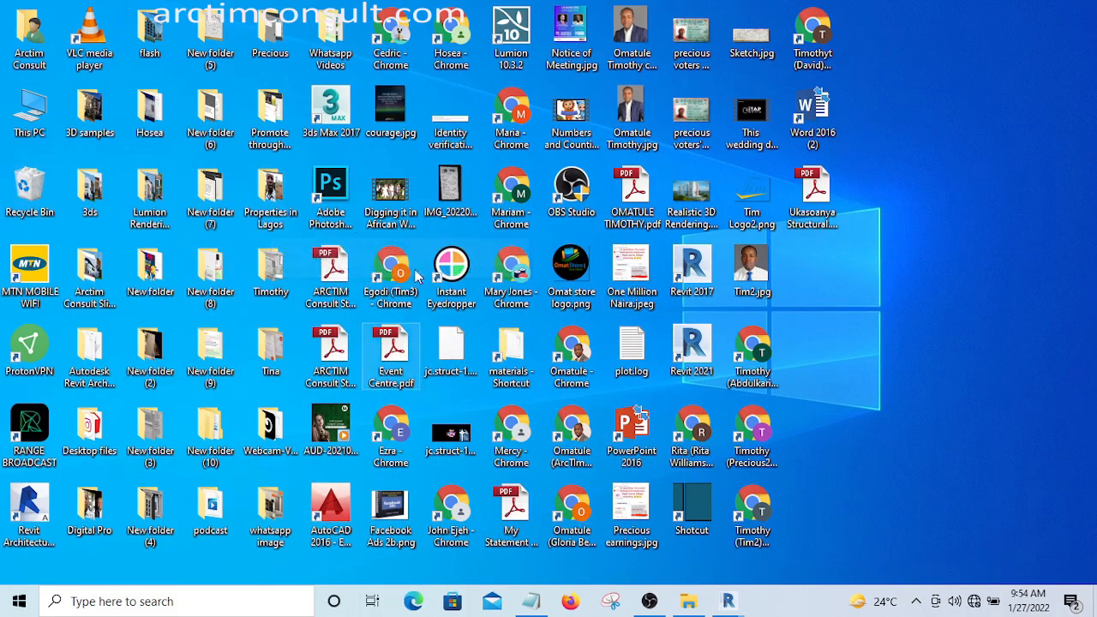
{"action": "double_click", "coordinate": [30, 112]}
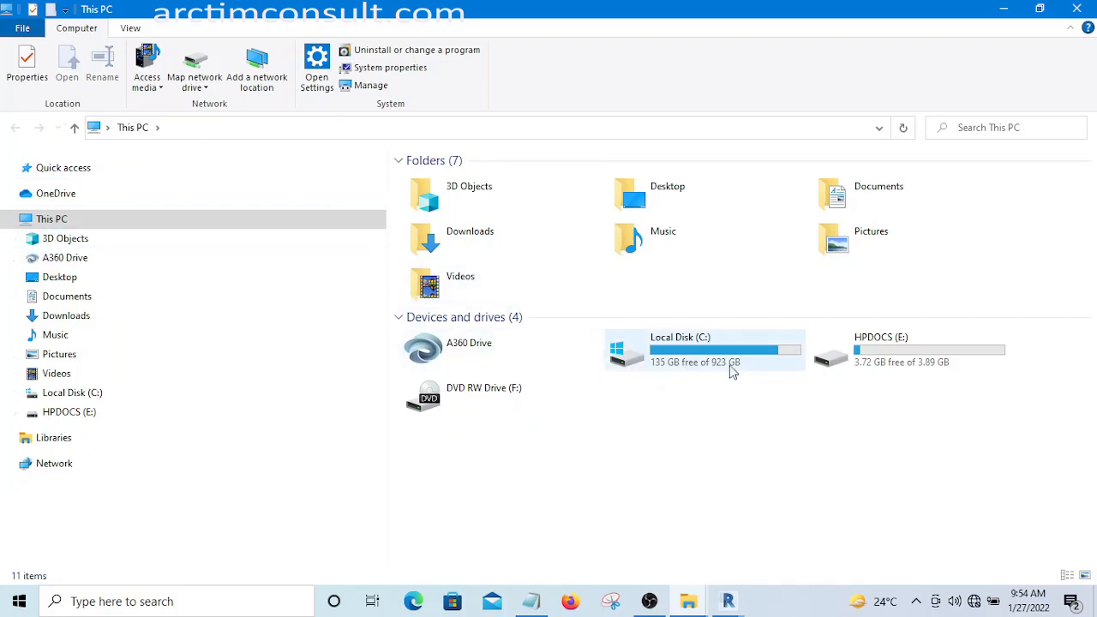
{"action": "double_click", "coordinate": [691, 347]}
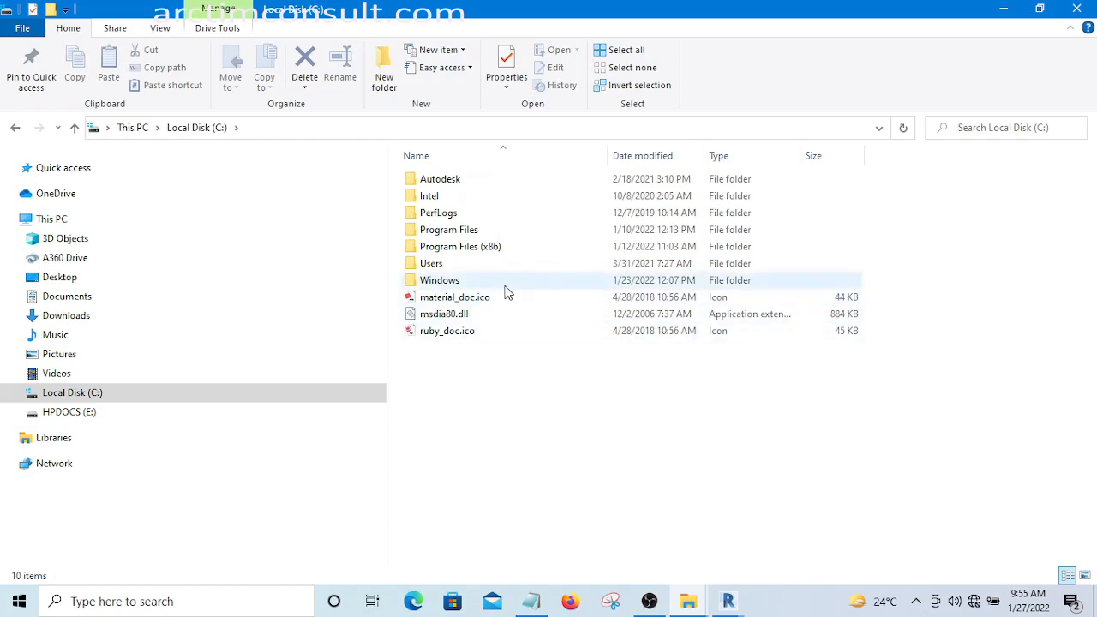
{"action": "double_click", "coordinate": [445, 229]}
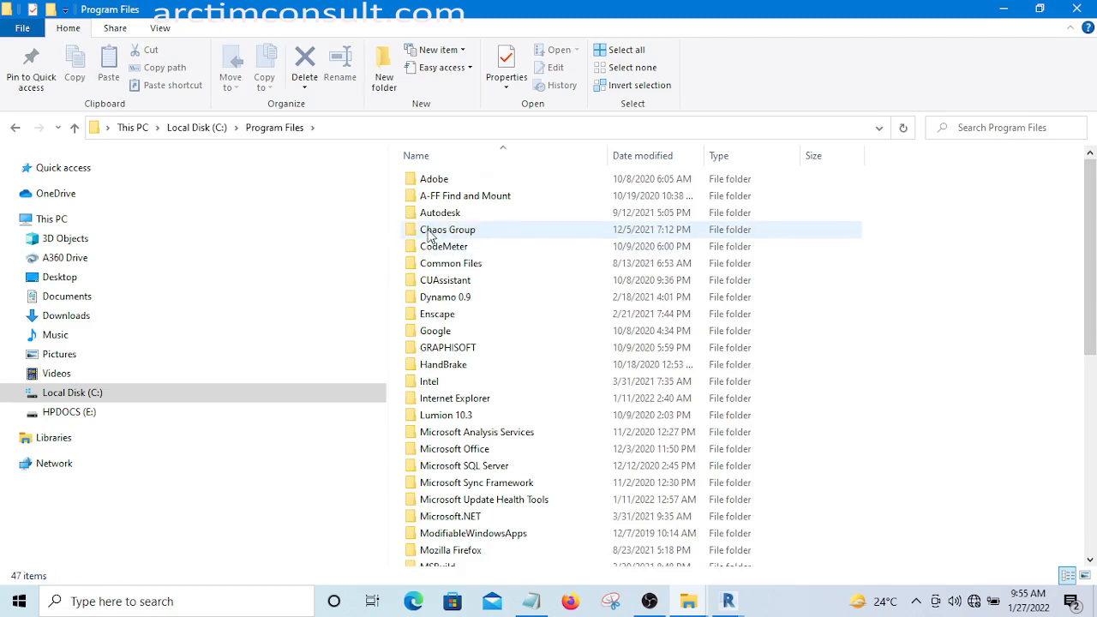
{"action": "double_click", "coordinate": [432, 233]}
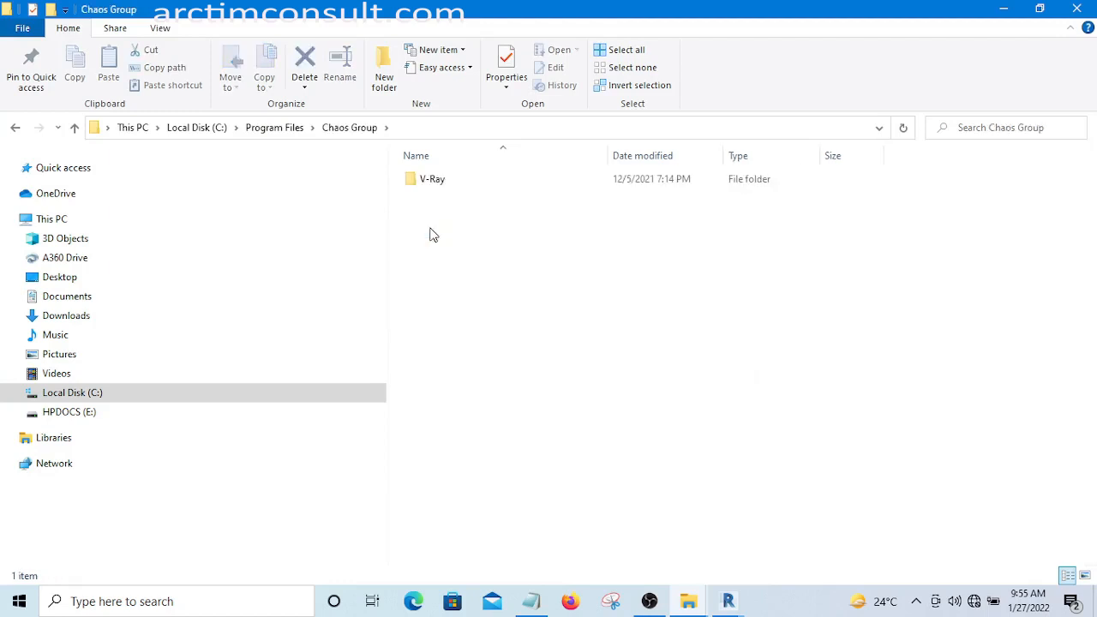
{"action": "double_click", "coordinate": [434, 180]}
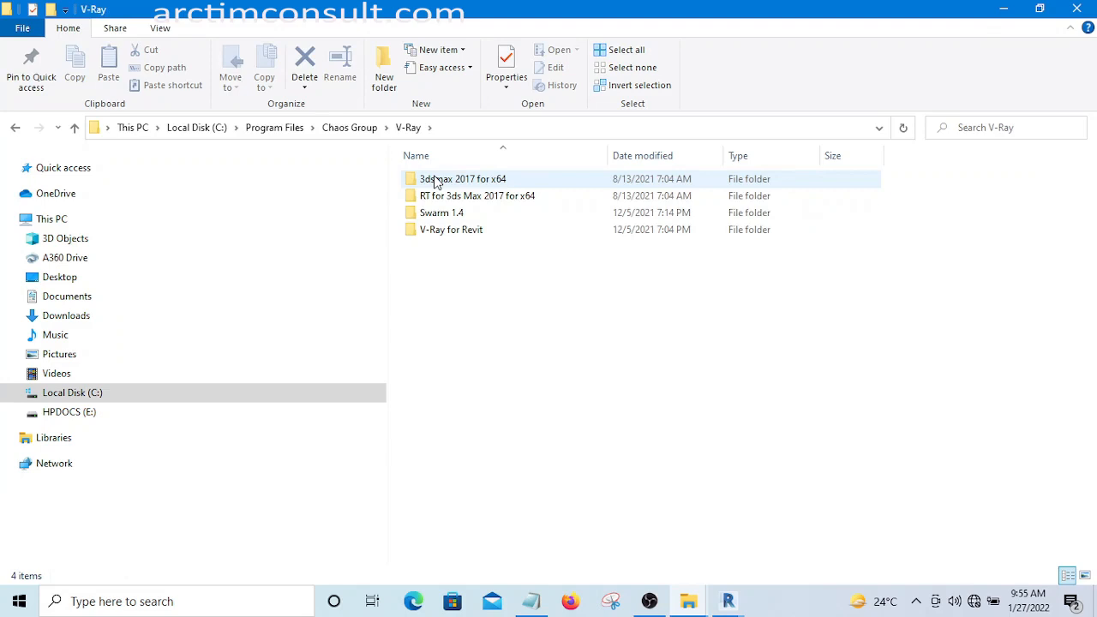
{"action": "left_click", "coordinate": [448, 232]}
{"action": "double_click", "coordinate": [448, 232]}
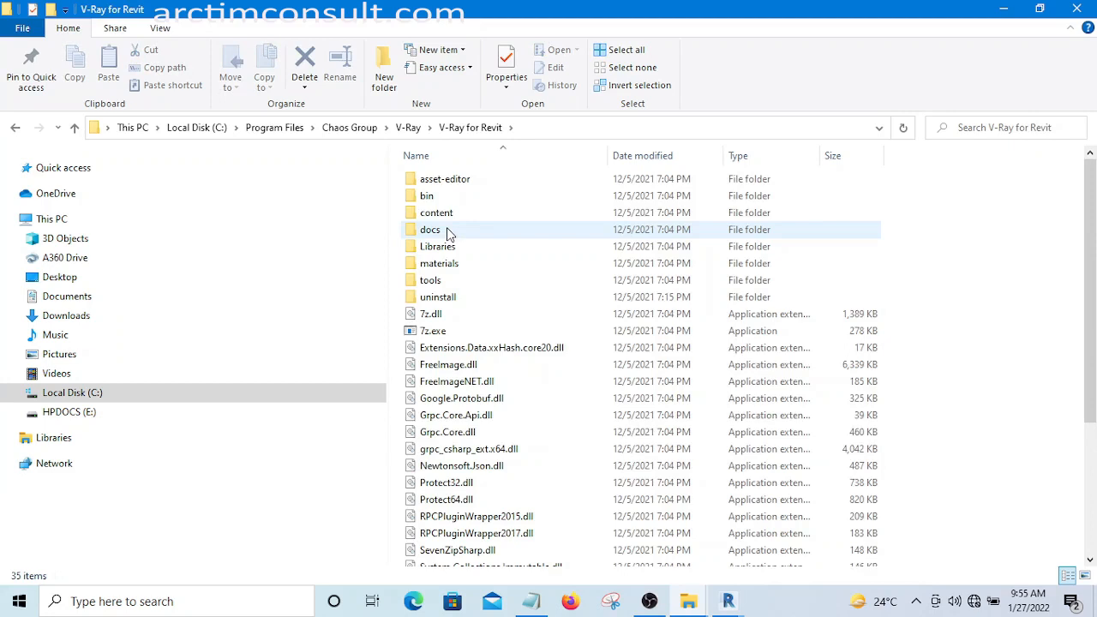
Review the option to send the materials folder to the Desktop as a shortcut, then close File Explorer and return to Revit.
{"action": "right_click", "coordinate": [428, 269]}
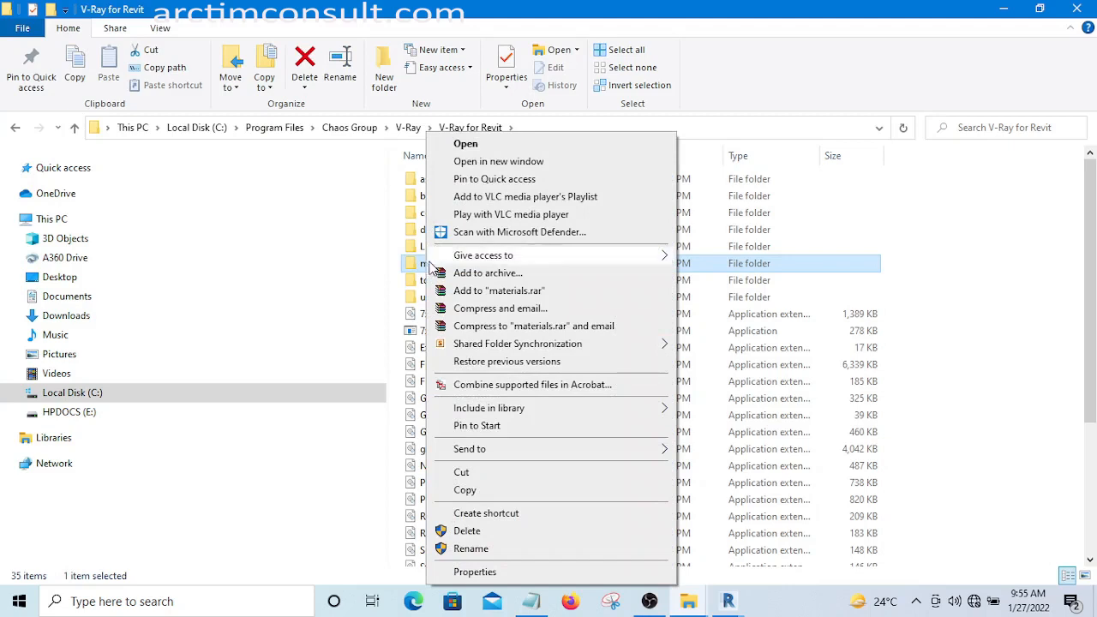
{"action": "mouse_move", "coordinate": [481, 456]}
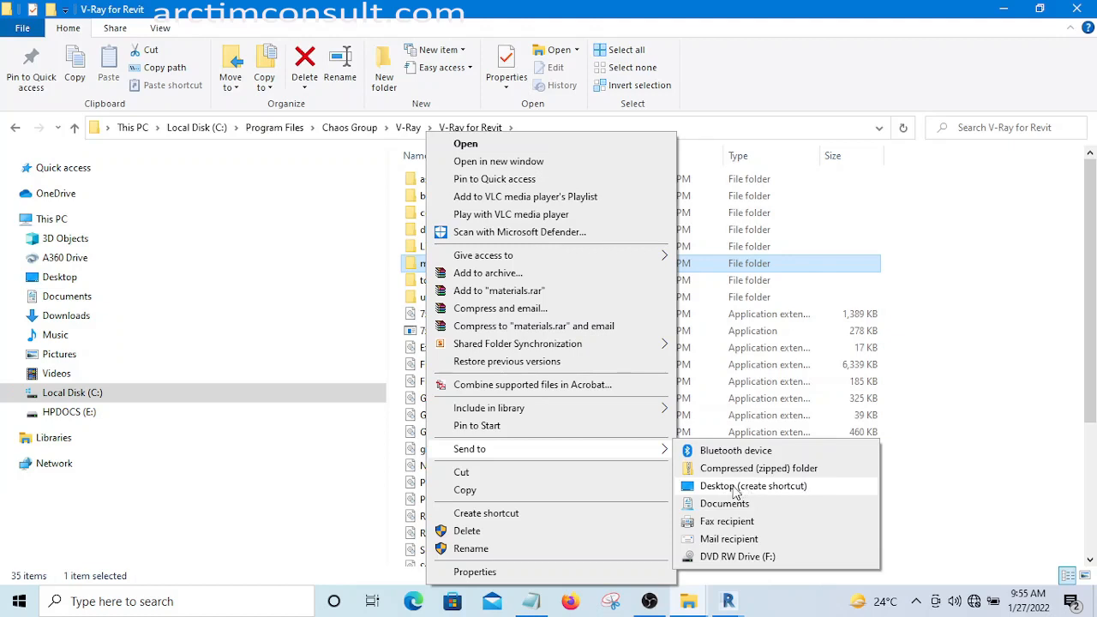
{"action": "left_click", "coordinate": [1078, 11]}
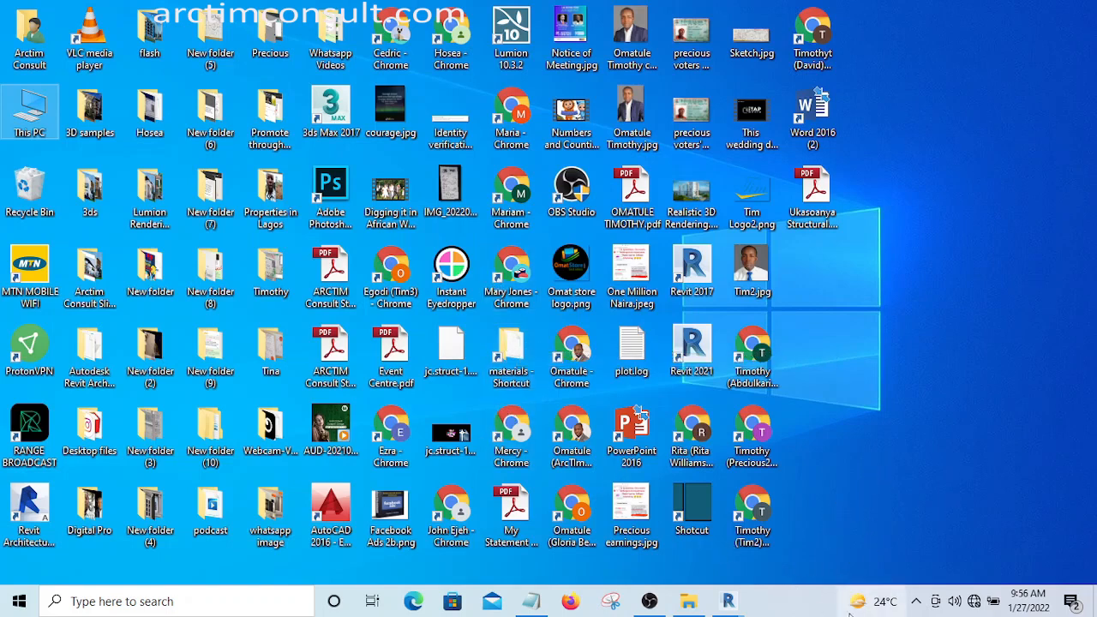
{"action": "left_click", "coordinate": [727, 601]}
{"action": "left_click", "coordinate": [788, 547]}
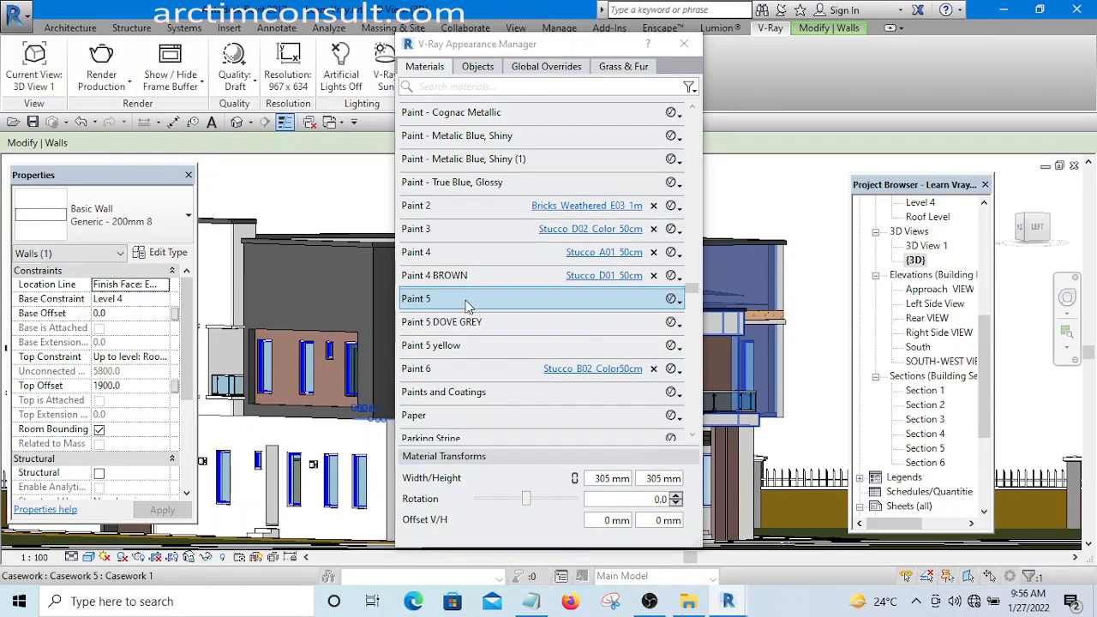
Start choosing a V-Ray material for Paint 5 and open the library through the Desktop's materials shortcut.
{"action": "double_click", "coordinate": [472, 298]}
{"action": "right_click", "coordinate": [472, 297]}
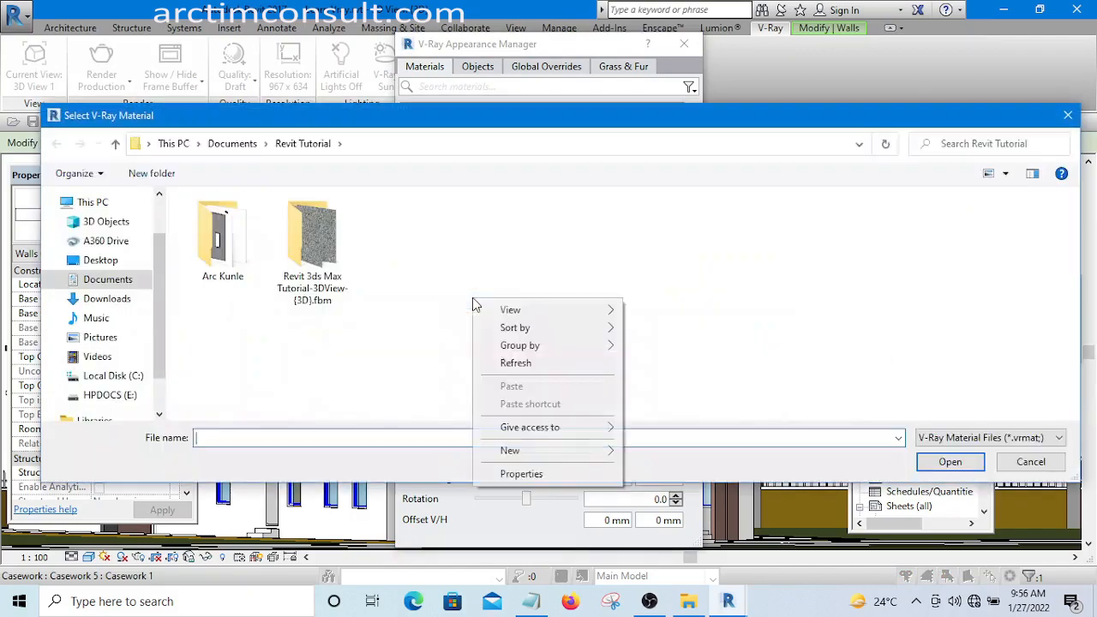
{"action": "left_click", "coordinate": [107, 261]}
{"action": "left_click", "coordinate": [111, 264]}
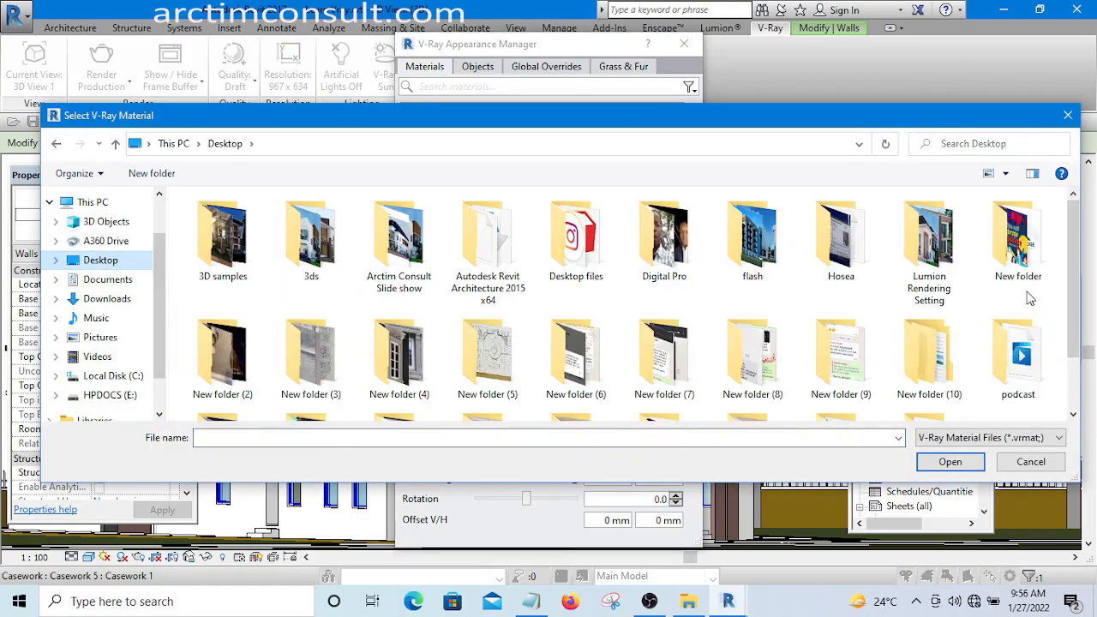
{"action": "scroll", "coordinate": [1073, 233], "scroll_direction": "down", "scroll_amount": 2}
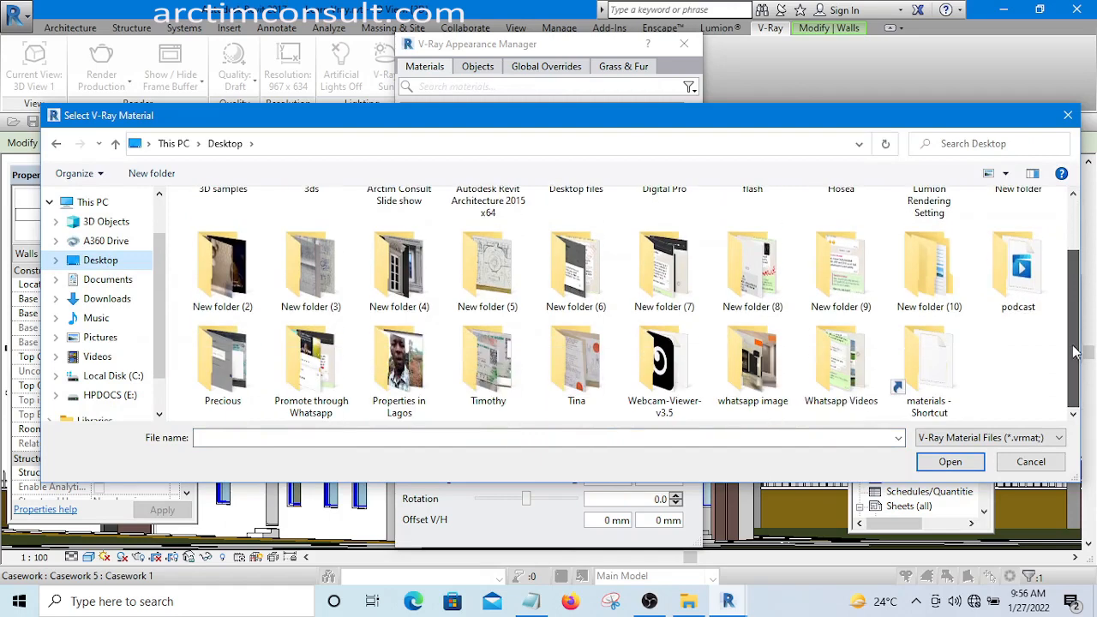
{"action": "double_click", "coordinate": [933, 370]}
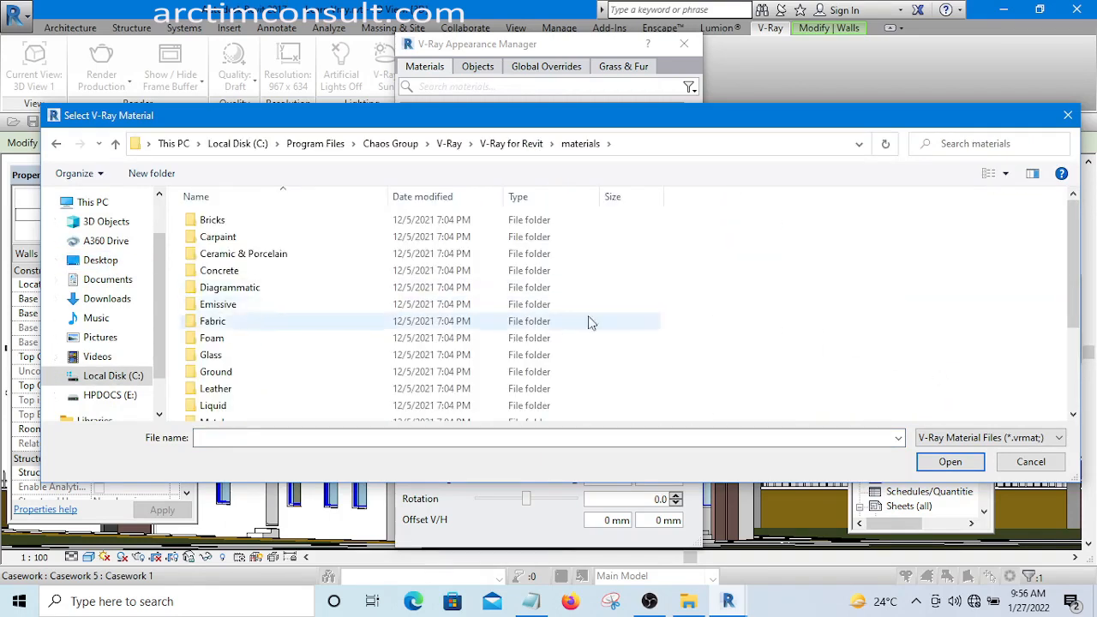
Look through the material library's category folders and open WallPaint & Wallpaper.
{"action": "mouse_move", "coordinate": [1074, 247]}
{"action": "left_mouse_down"}
{"action": "mouse_move", "coordinate": [1076, 275]}
{"action": "mouse_move", "coordinate": [1081, 245]}
{"action": "left_mouse_up"}
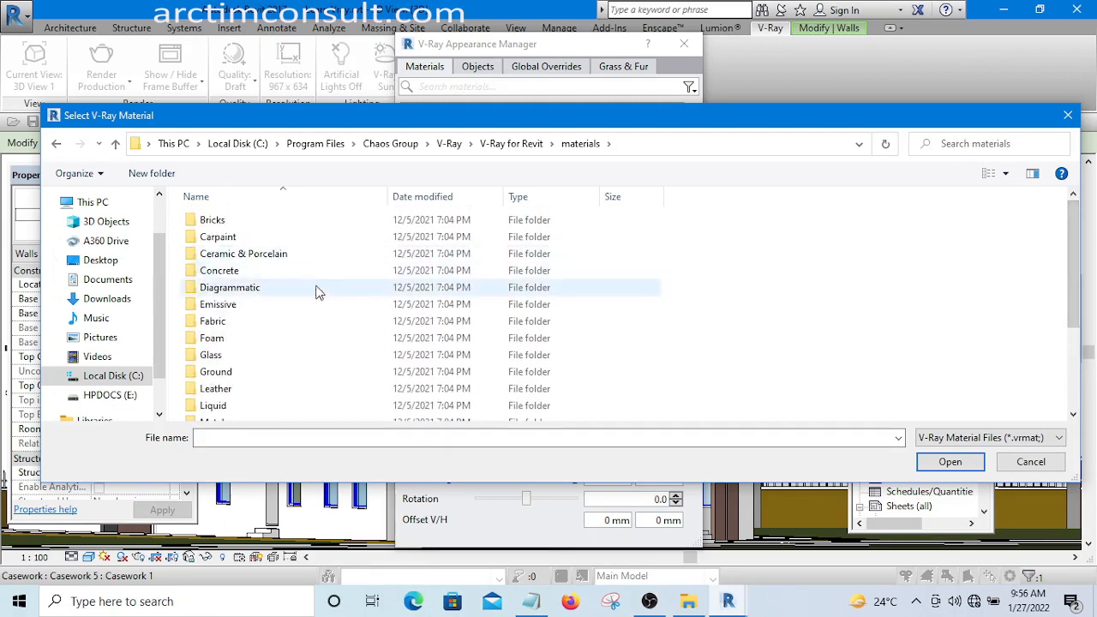
{"action": "scroll", "coordinate": [268, 382], "scroll_direction": "down", "scroll_amount": 3}
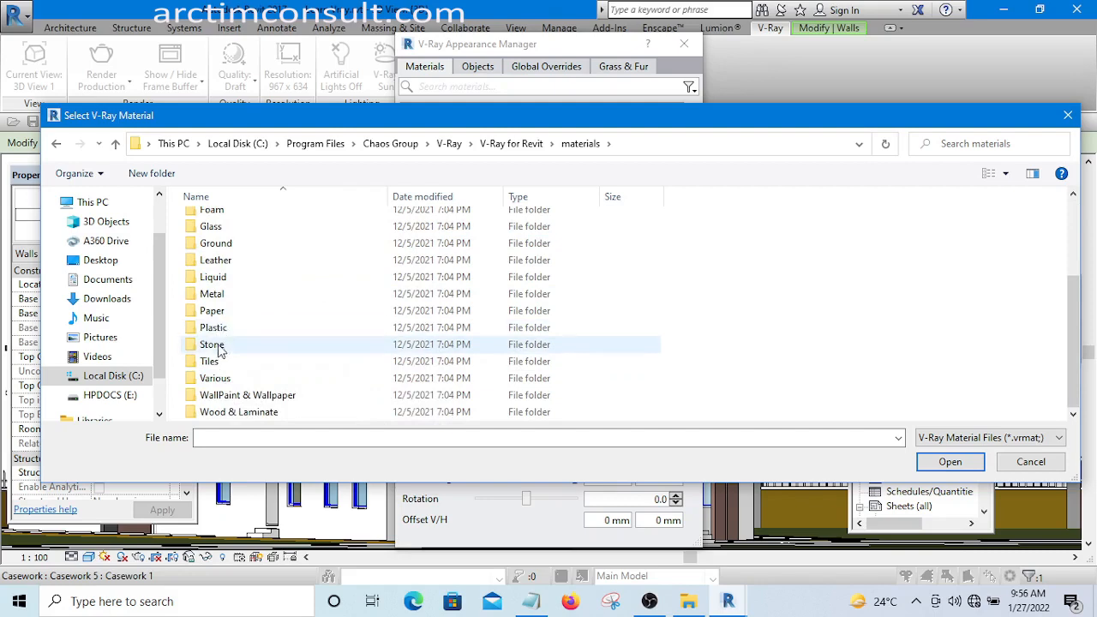
{"action": "scroll", "coordinate": [221, 368], "scroll_direction": "up", "scroll_amount": 3}
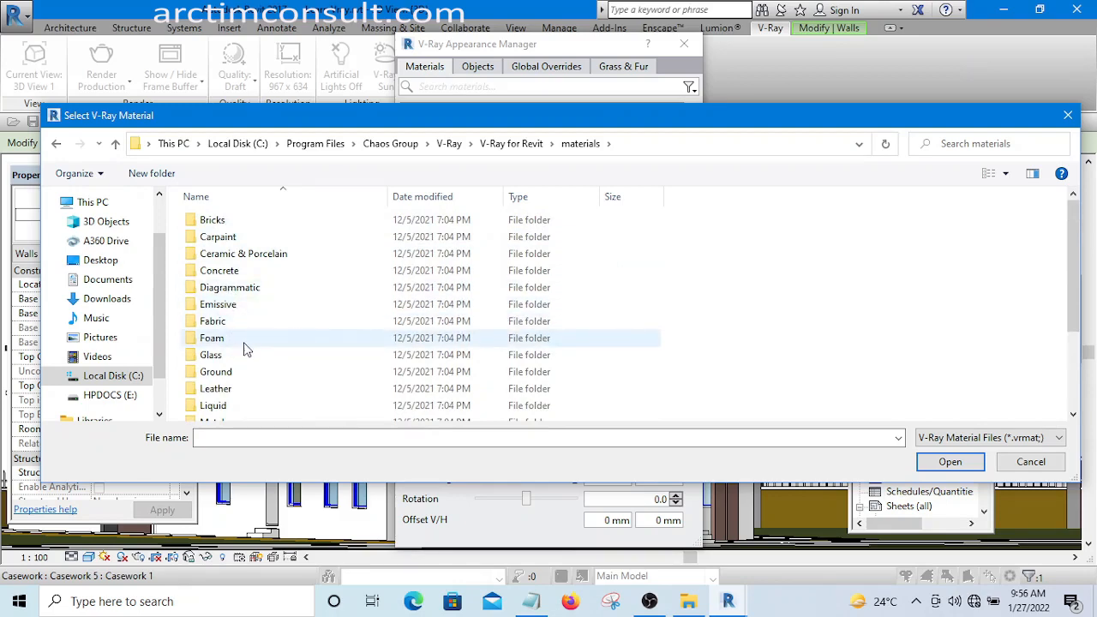
{"action": "scroll", "coordinate": [244, 346], "scroll_direction": "down", "scroll_amount": 1}
{"action": "scroll", "coordinate": [235, 385], "scroll_direction": "down", "scroll_amount": 1}
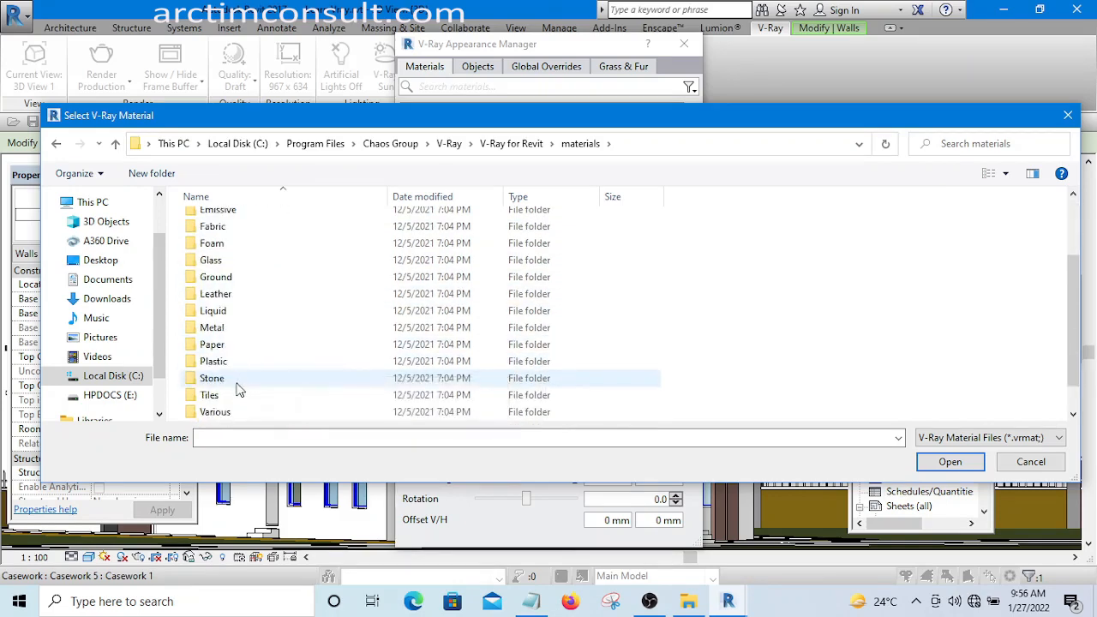
{"action": "scroll", "coordinate": [242, 414], "scroll_direction": "down", "scroll_amount": 1}
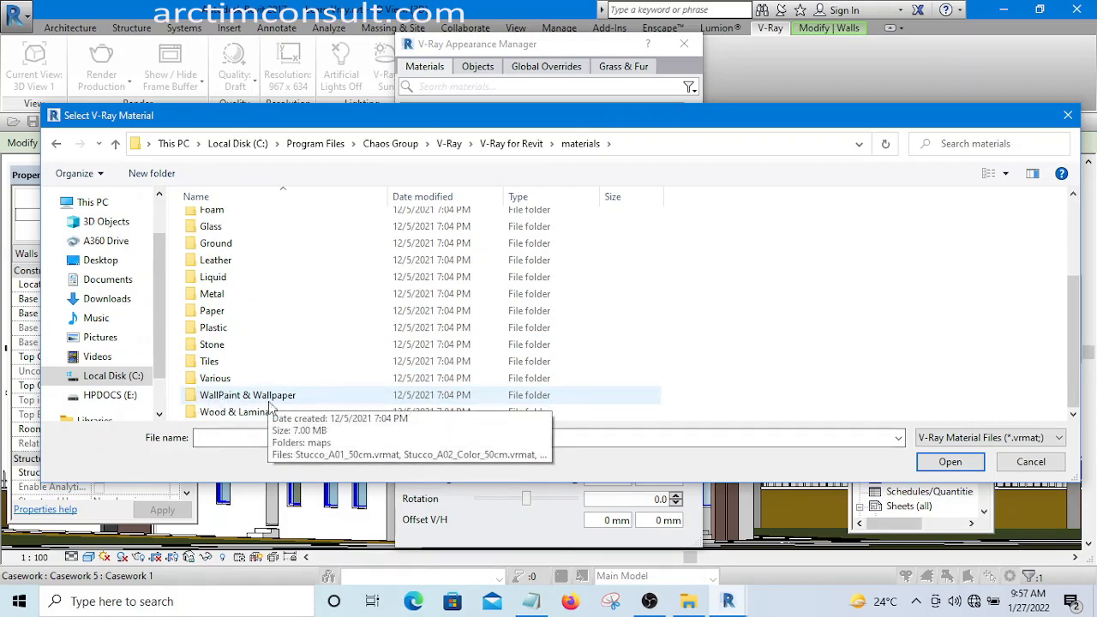
{"action": "double_click", "coordinate": [208, 396]}
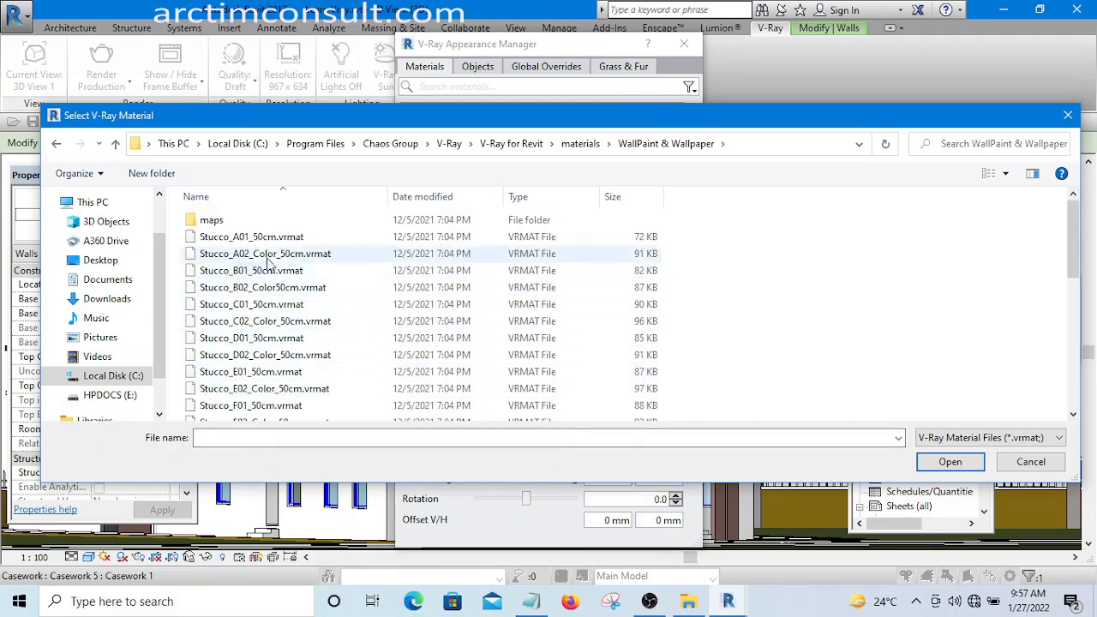
Look through the WallPaint & Wallpaper materials and display their previews as extra large icons.
{"action": "scroll", "coordinate": [290, 366], "scroll_direction": "down", "scroll_amount": 5}
{"action": "scroll", "coordinate": [289, 366], "scroll_direction": "down", "scroll_amount": 2}
{"action": "scroll", "coordinate": [286, 355], "scroll_direction": "up", "scroll_amount": 7}
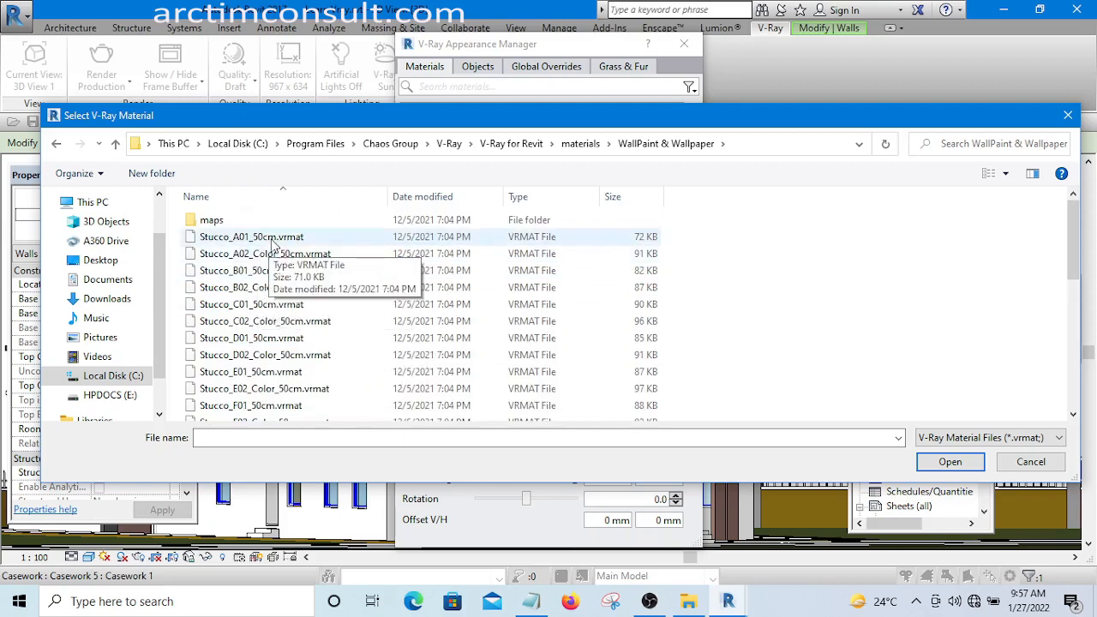
{"action": "scroll", "coordinate": [284, 394], "scroll_direction": "down", "scroll_amount": 7}
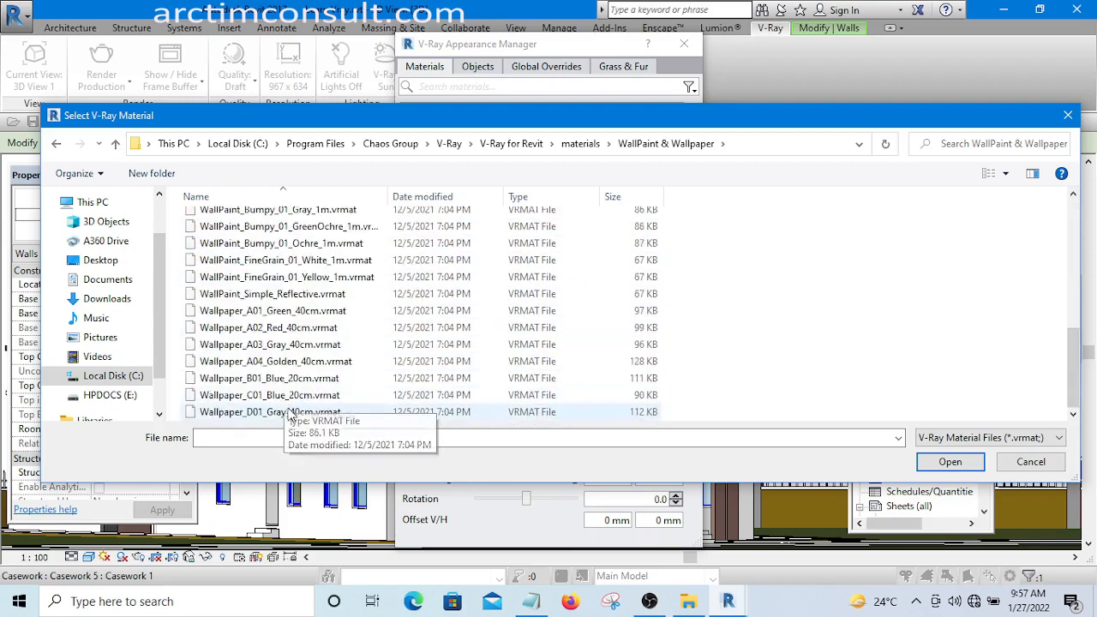
{"action": "scroll", "coordinate": [294, 313], "scroll_direction": "up", "scroll_amount": 7}
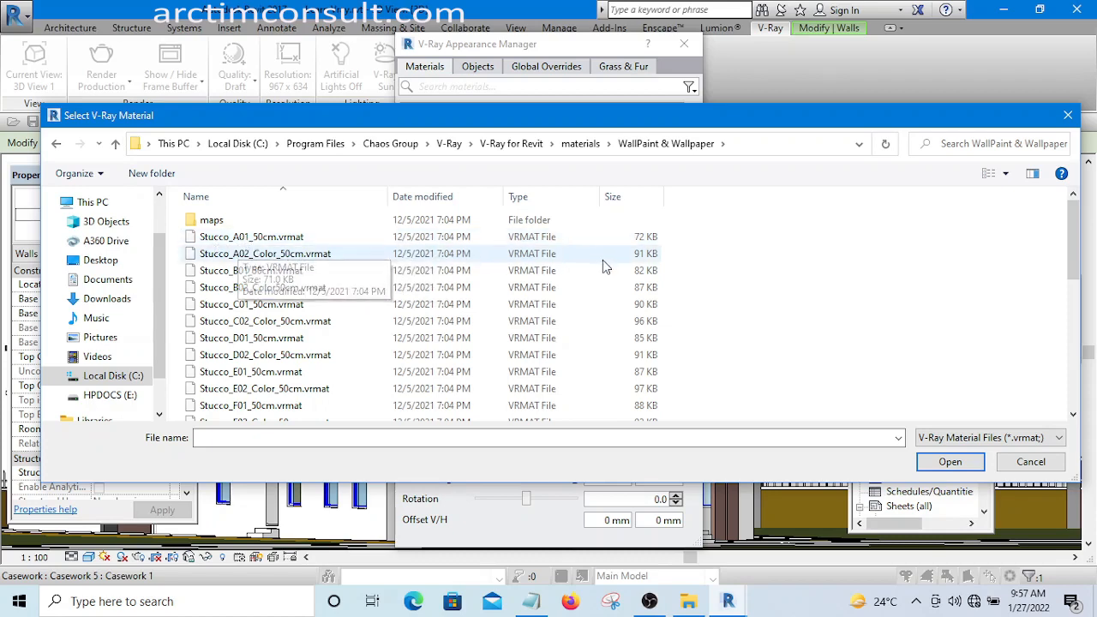
{"action": "left_click", "coordinate": [1005, 174]}
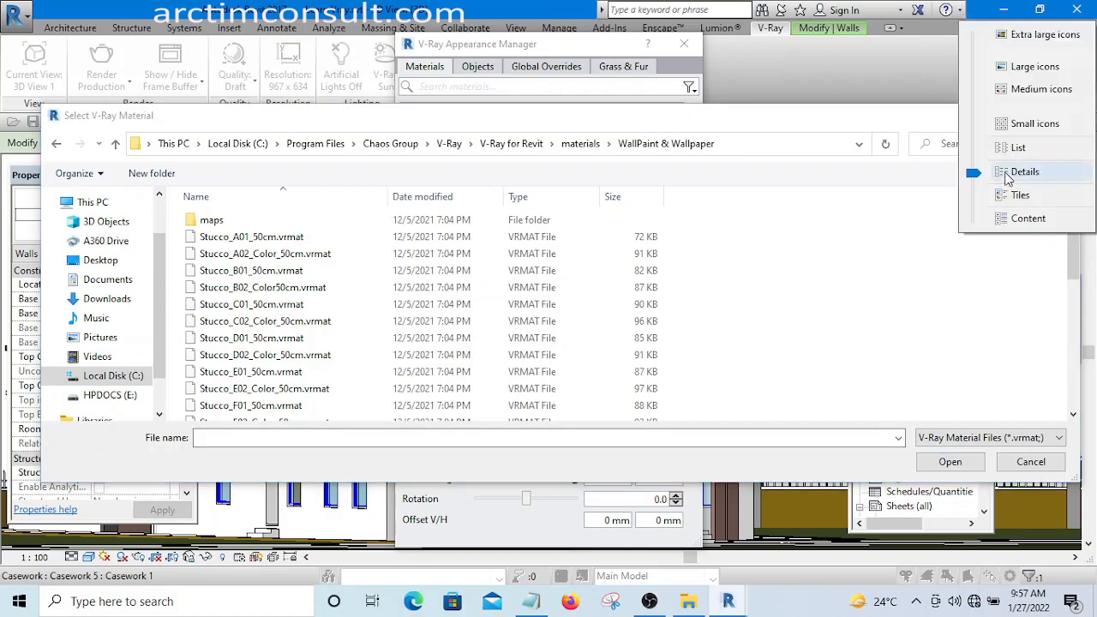
{"action": "left_click", "coordinate": [1031, 68]}
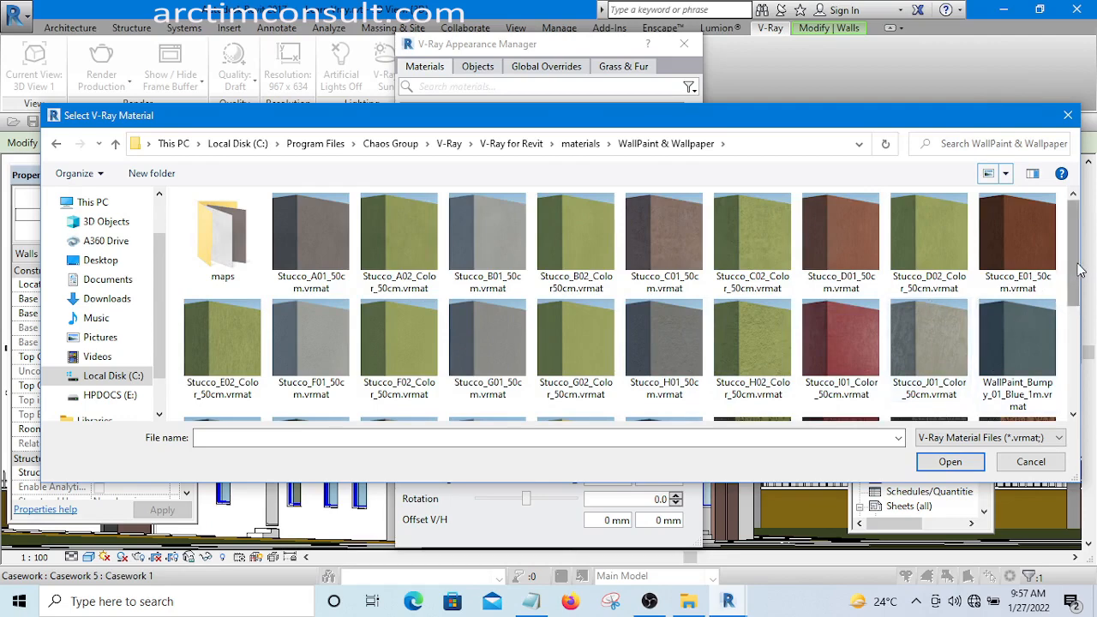
{"action": "mouse_move", "coordinate": [1077, 232]}
{"action": "left_mouse_down"}
{"action": "mouse_move", "coordinate": [1076, 364]}
{"action": "mouse_move", "coordinate": [1088, 215]}
{"action": "left_mouse_up"}
{"action": "left_click", "coordinate": [1006, 174]}
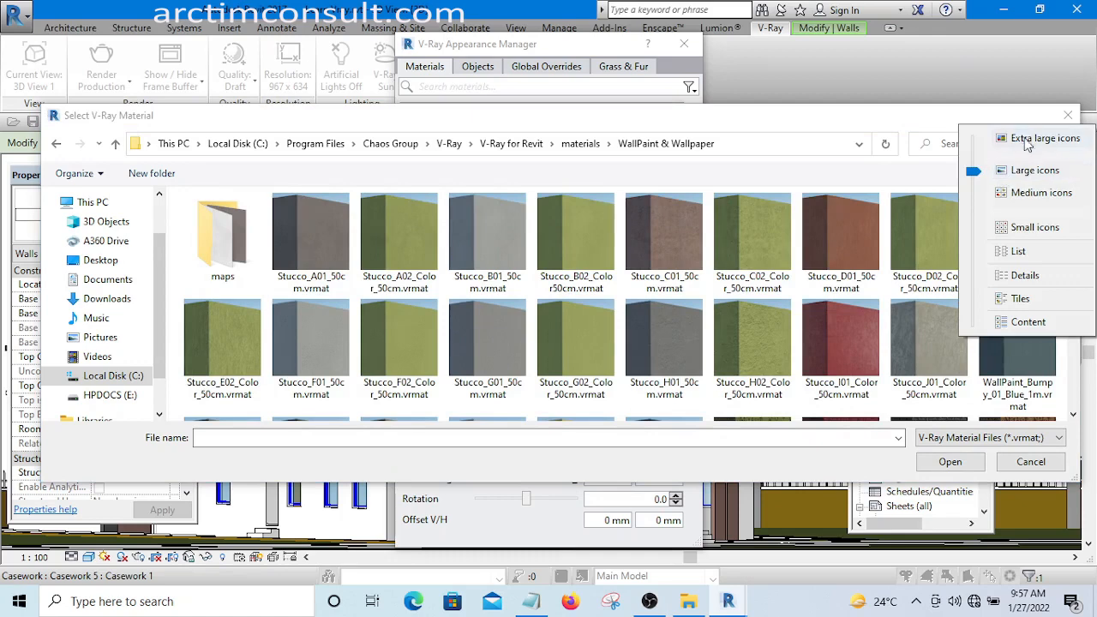
{"action": "left_click", "coordinate": [1027, 141]}
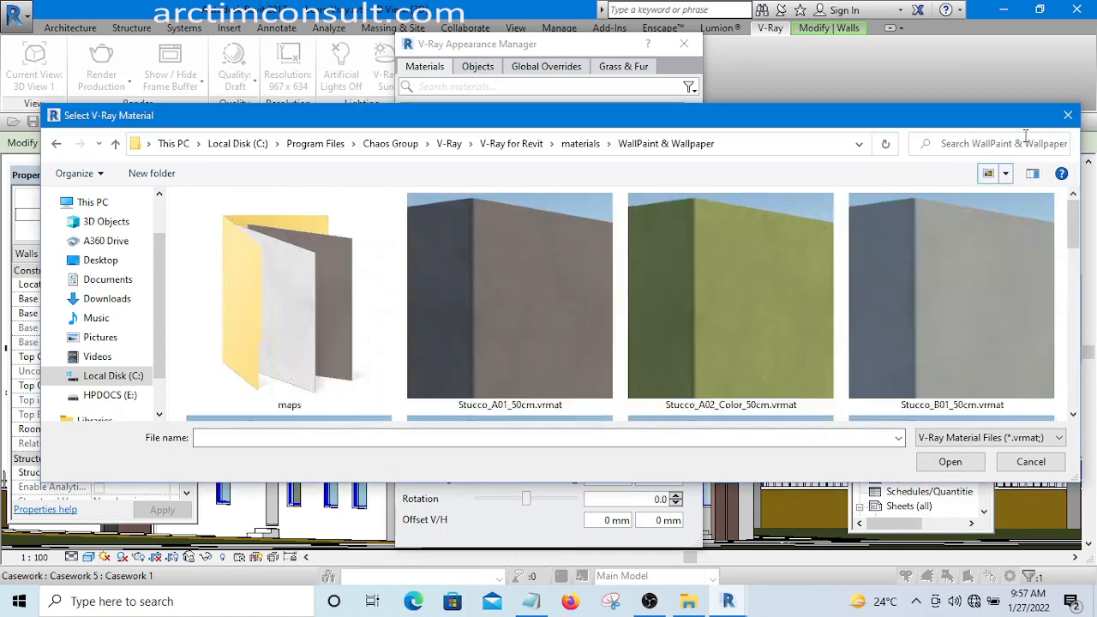
Assign Stucco_F01_50cm.vrmat to Paint 5, move the Appearance Manager off the house's front entrance and deselect the wall.
{"action": "left_click", "coordinate": [1071, 255]}
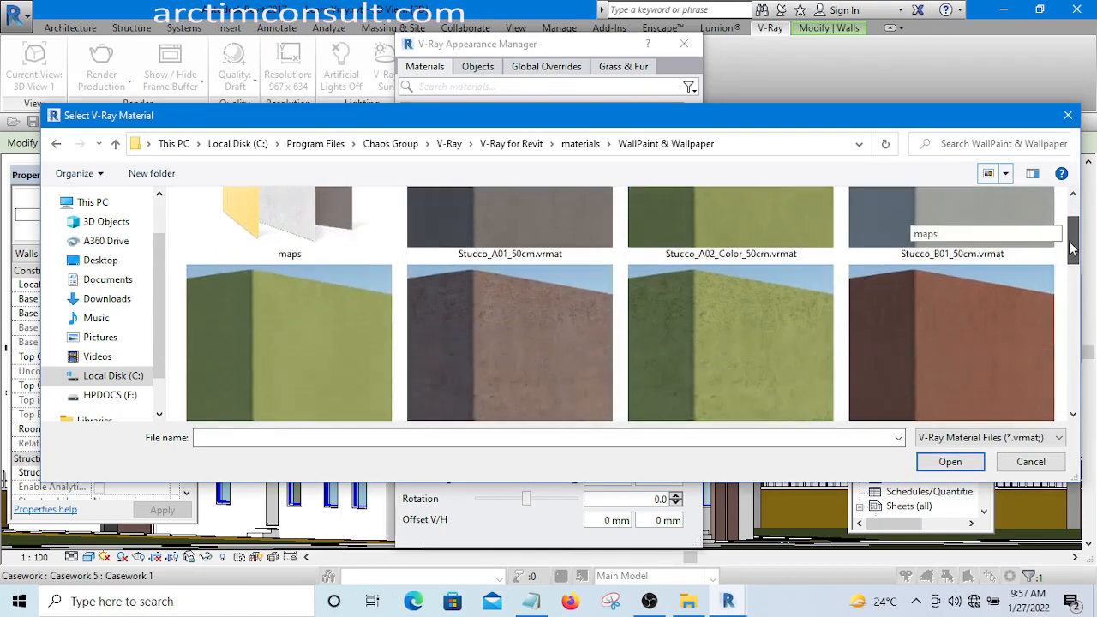
{"action": "left_click_drag", "start_coordinate": [1071, 255], "coordinate": [1086, 276]}
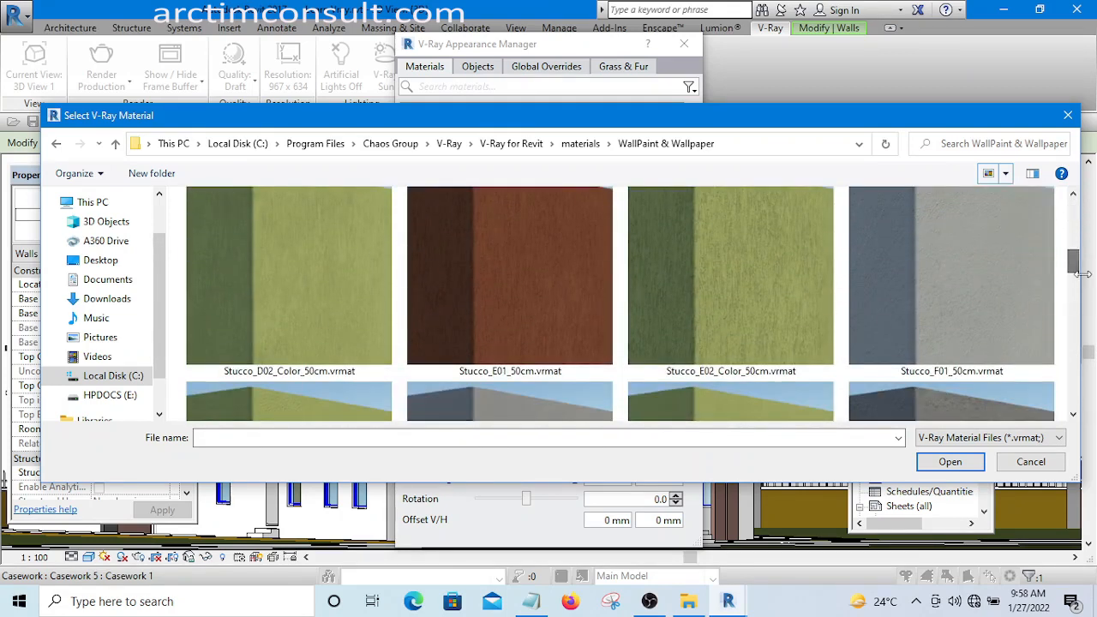
{"action": "left_click", "coordinate": [964, 300]}
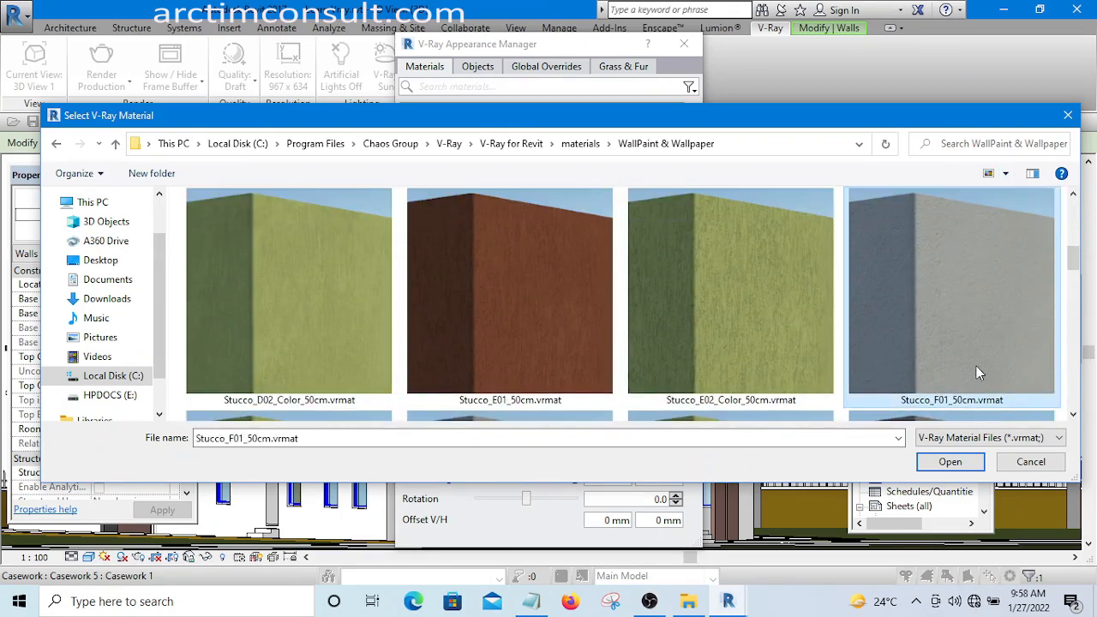
{"action": "left_click_drag", "start_coordinate": [1071, 262], "coordinate": [1070, 283]}
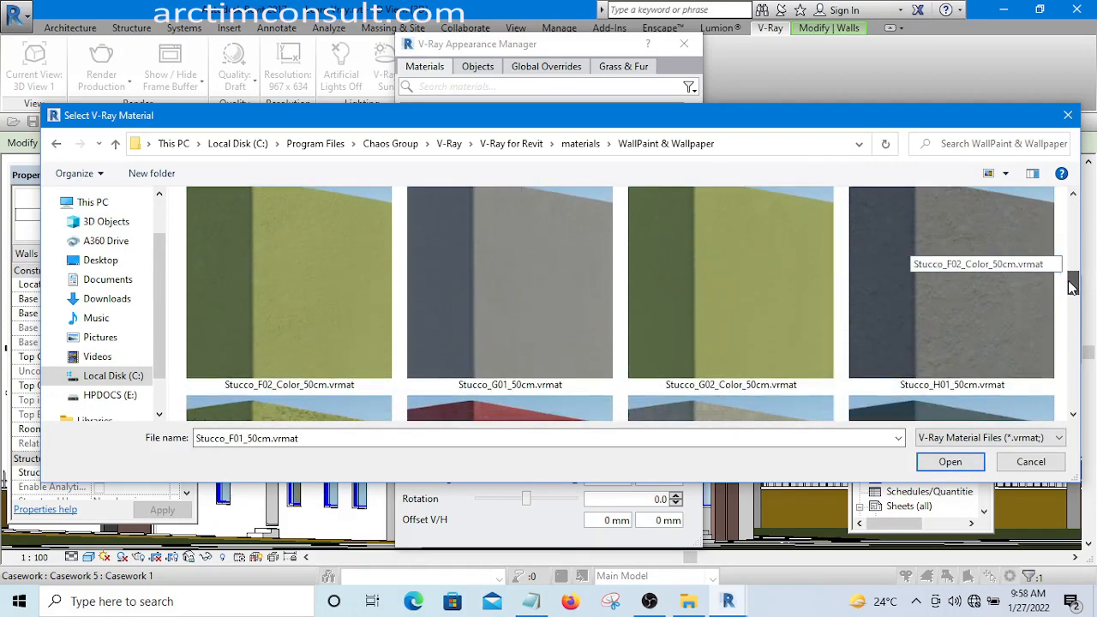
{"action": "left_click", "coordinate": [949, 463]}
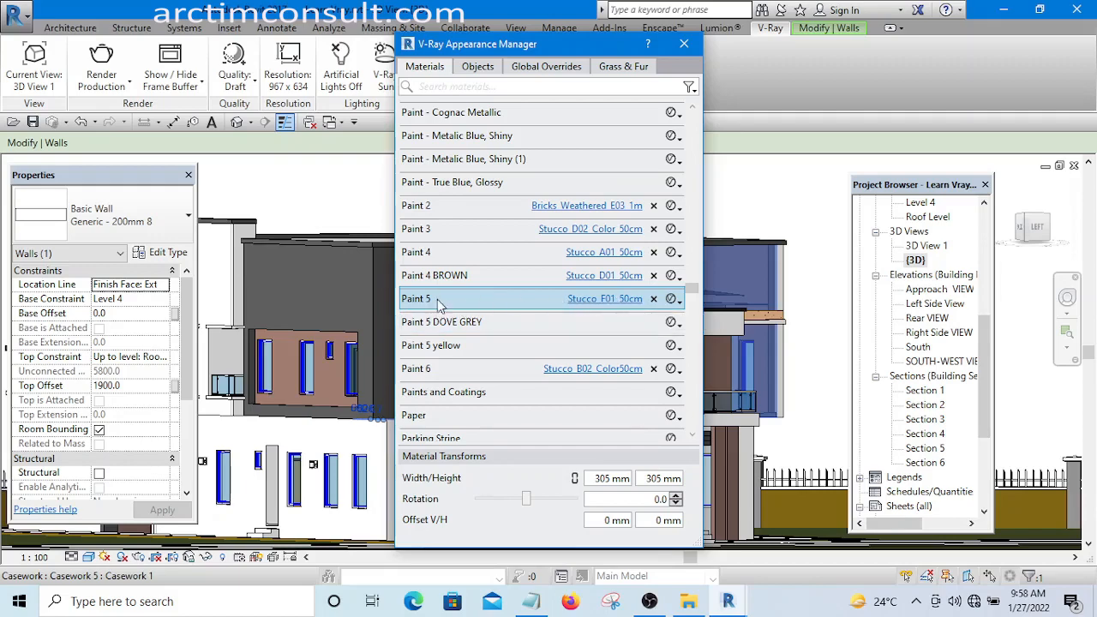
{"action": "left_click_drag", "start_coordinate": [557, 53], "coordinate": [432, 85]}
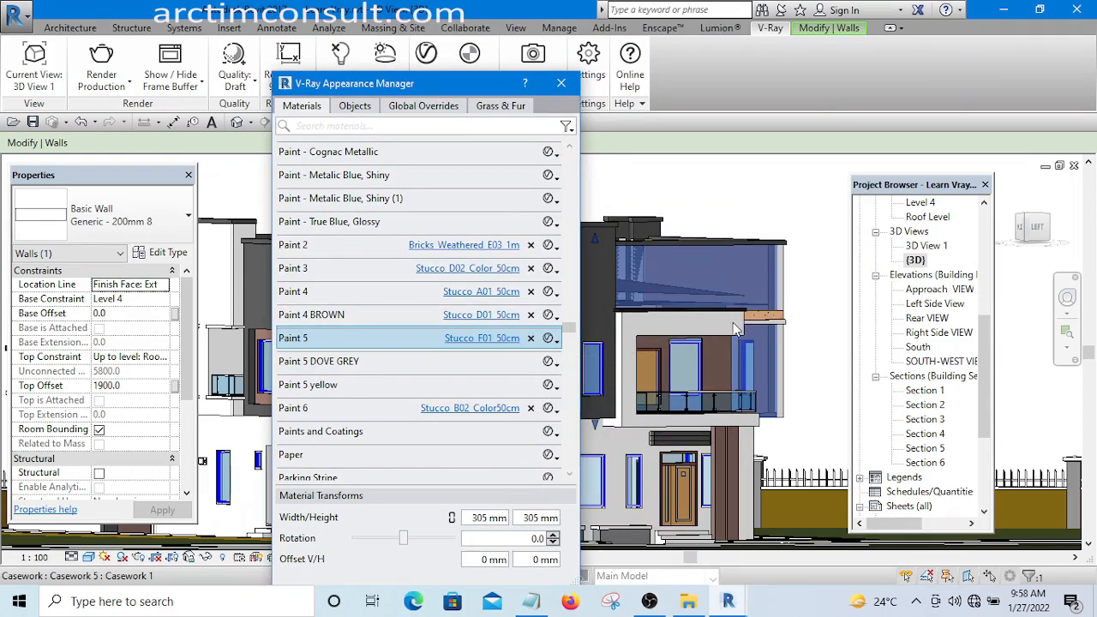
{"action": "left_click", "coordinate": [815, 284]}
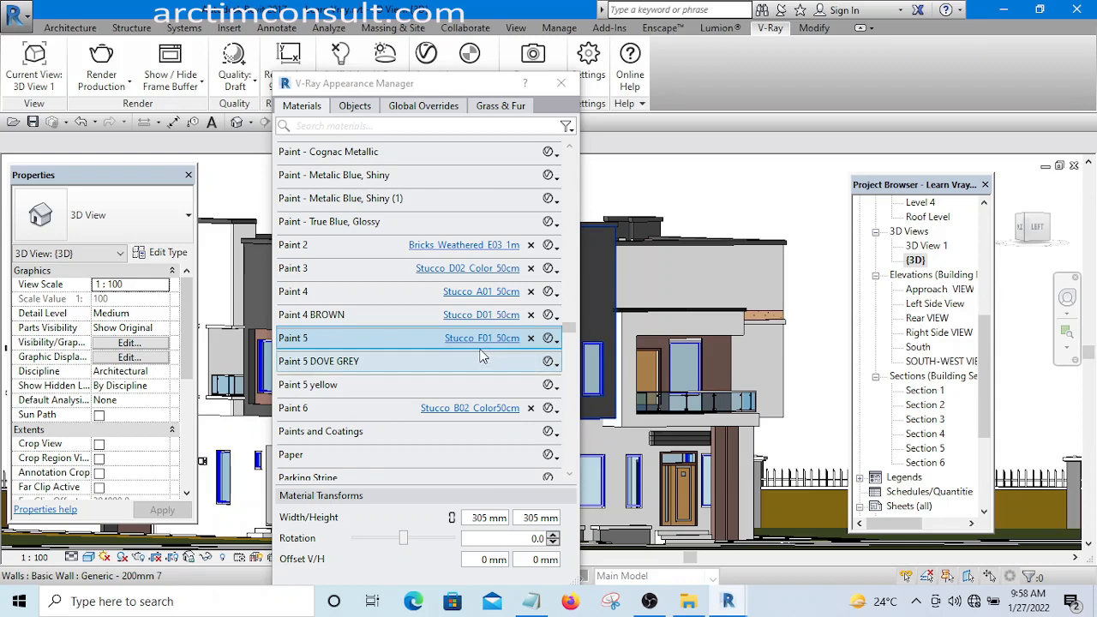
Reassign Stucco_F01_50cm to Paint 5 from the V-Ray materials already in the scene.
{"action": "left_click", "coordinate": [549, 340]}
{"action": "left_click", "coordinate": [554, 341]}
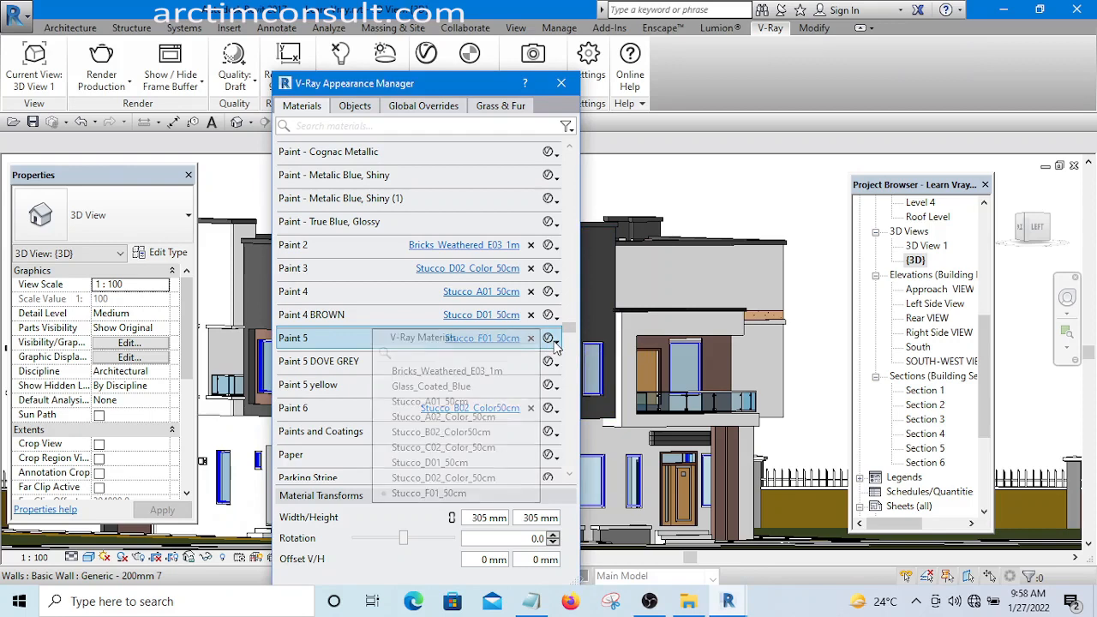
{"action": "left_click", "coordinate": [550, 340]}
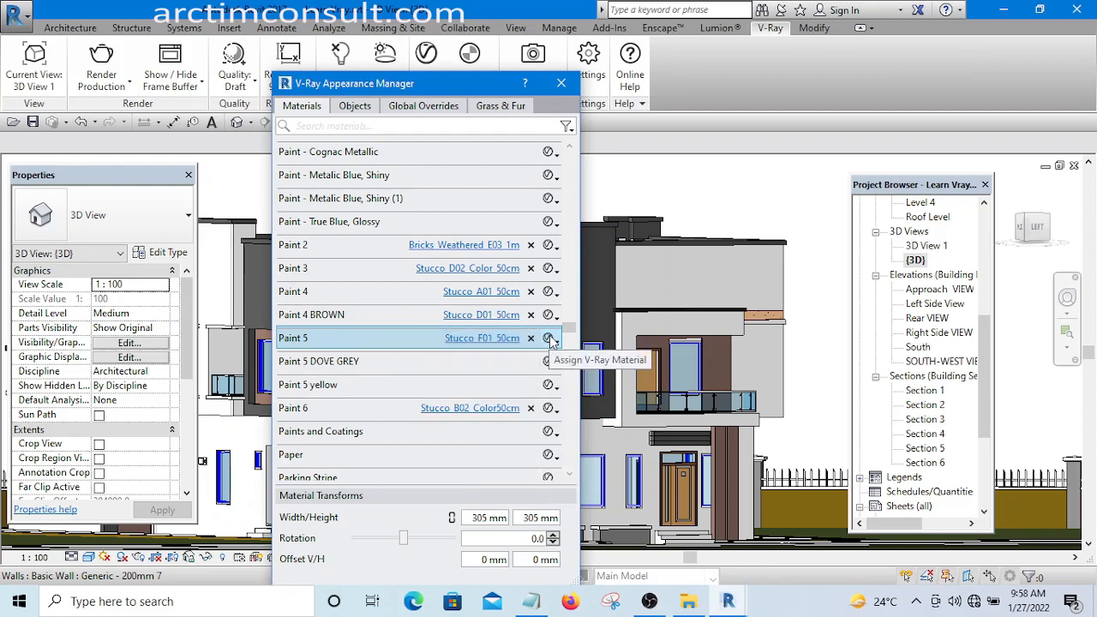
{"action": "left_click", "coordinate": [552, 341]}
{"action": "left_click", "coordinate": [429, 492]}
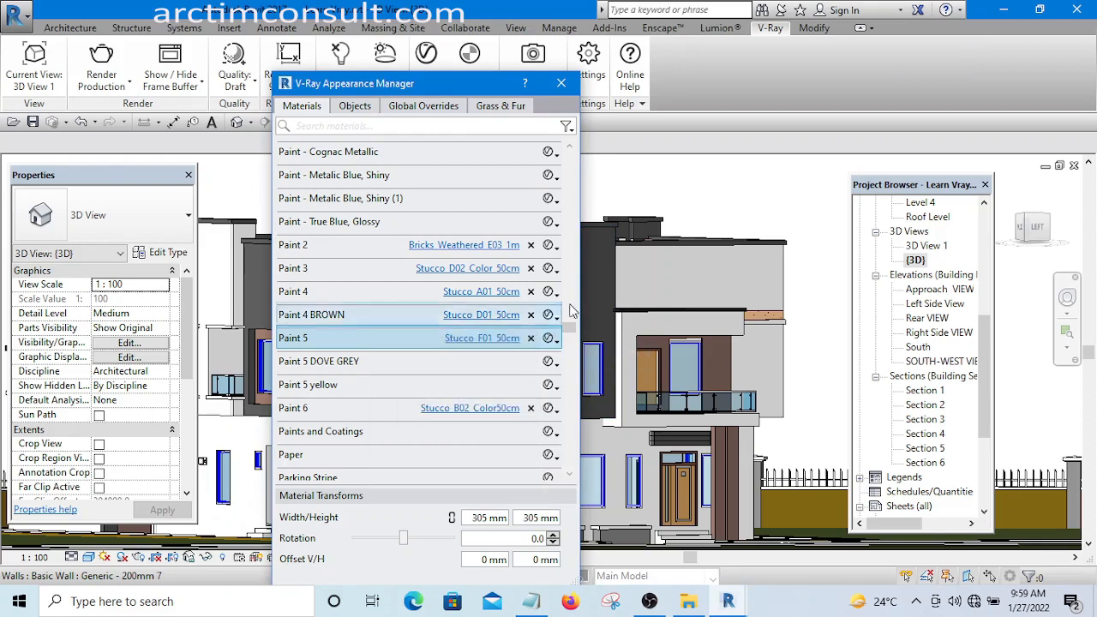
Open the V-Ray Asset Editor beside the Appearance Manager and show the settings of Stucco_F01_50cm's Bitmap_Diff texture.
{"action": "mouse_move", "coordinate": [487, 92]}
{"action": "left_mouse_down"}
{"action": "mouse_move", "coordinate": [819, 182]}
{"action": "mouse_move", "coordinate": [838, 165]}
{"action": "mouse_move", "coordinate": [796, 147]}
{"action": "mouse_move", "coordinate": [794, 131]}
{"action": "left_mouse_up"}
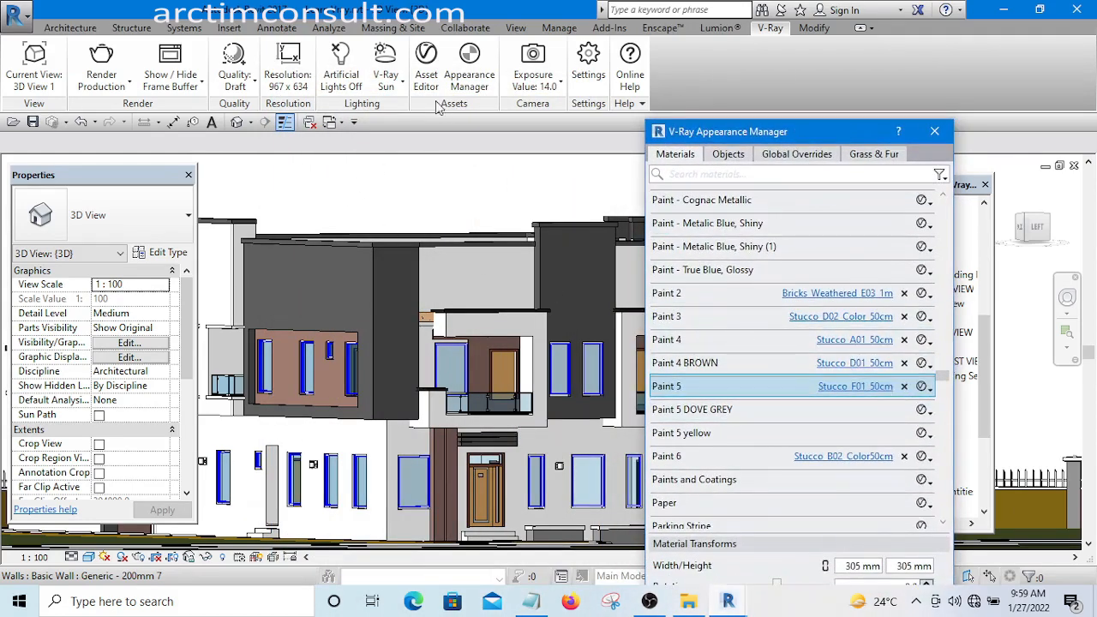
{"action": "left_click", "coordinate": [427, 76]}
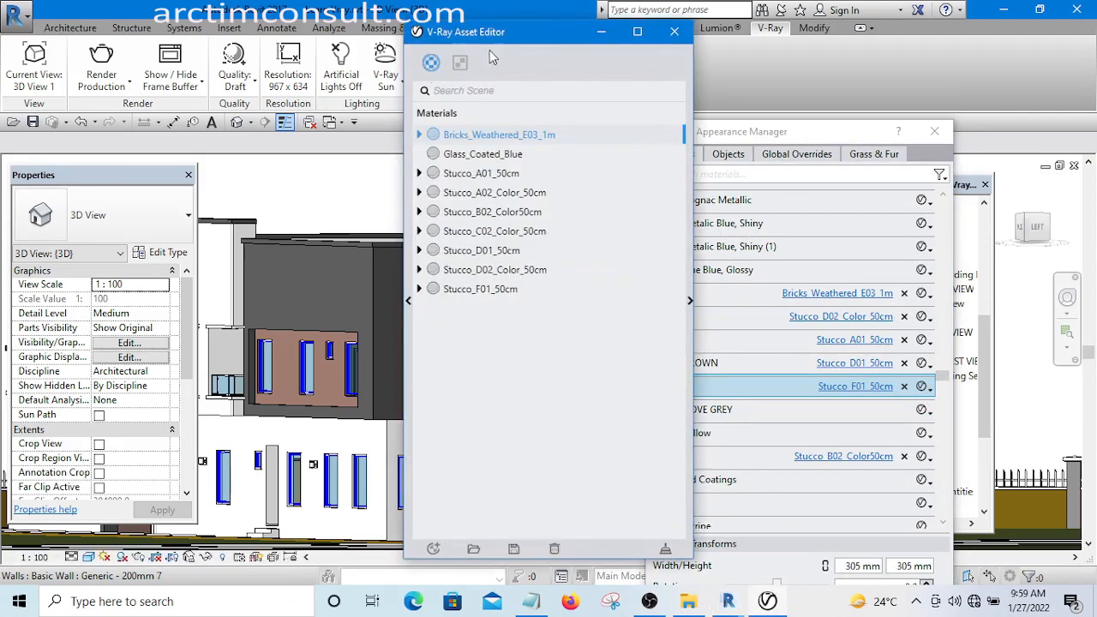
{"action": "left_click_drag", "start_coordinate": [515, 32], "coordinate": [366, 45]}
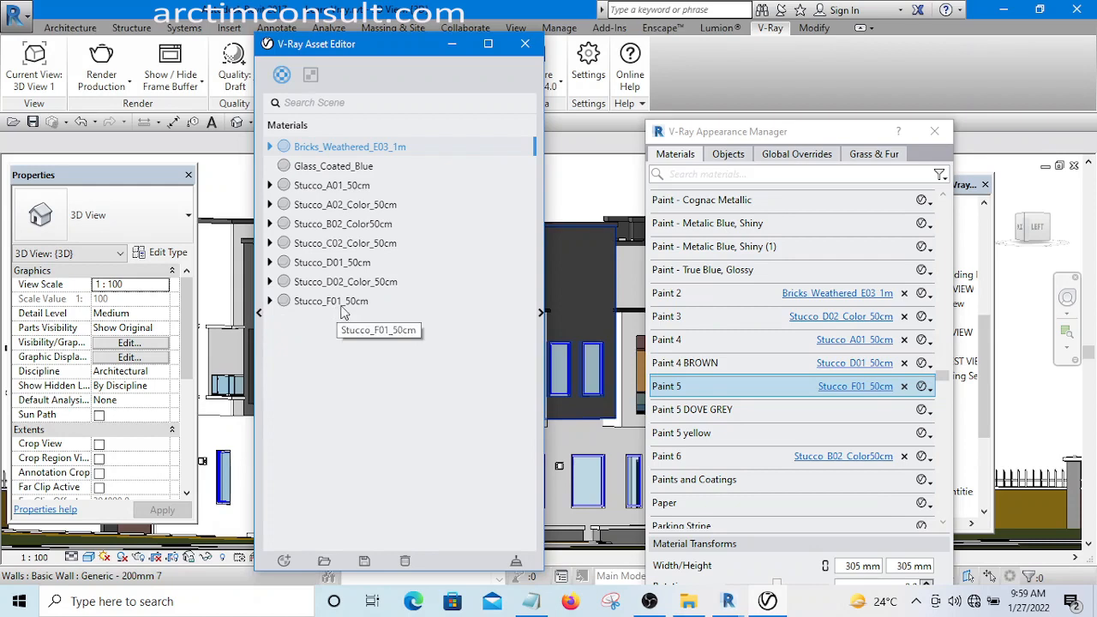
{"action": "left_click", "coordinate": [271, 302]}
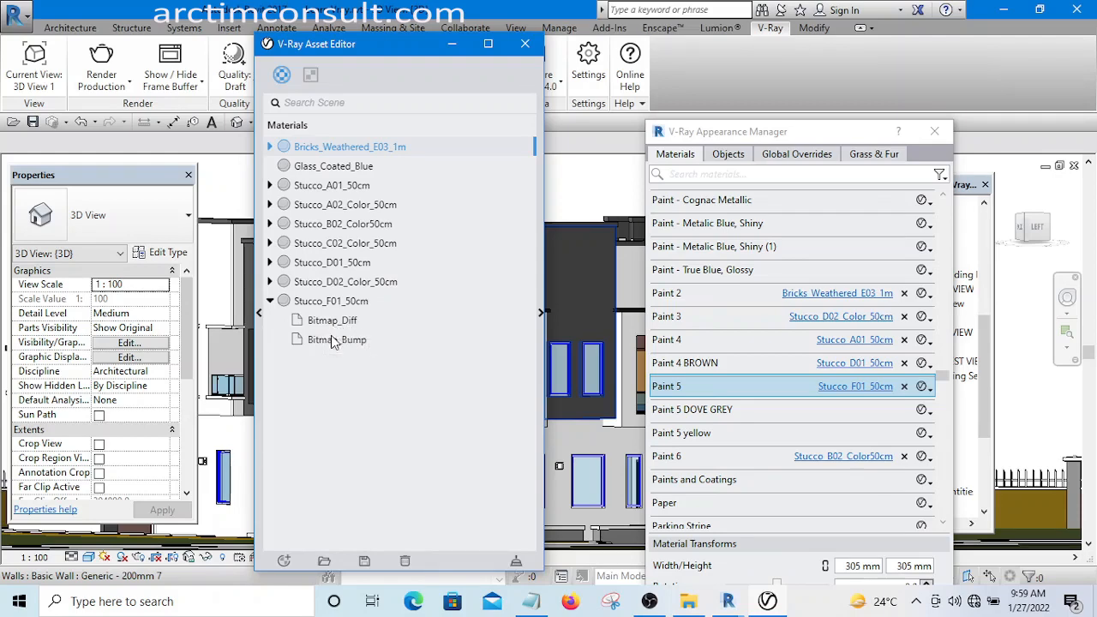
{"action": "left_click", "coordinate": [334, 326]}
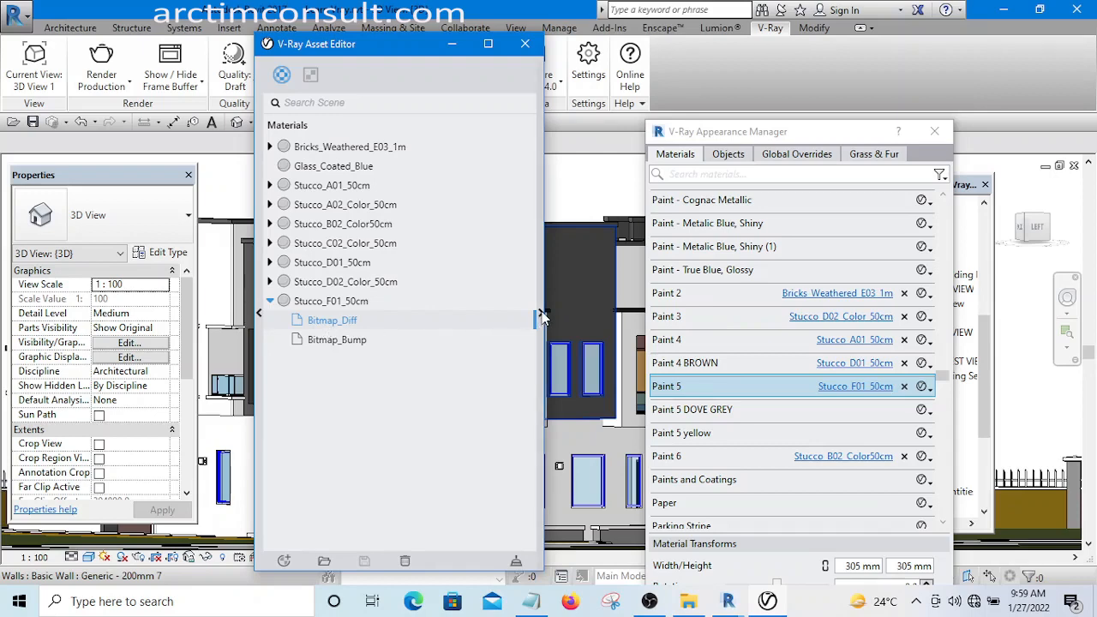
{"action": "left_click", "coordinate": [539, 319]}
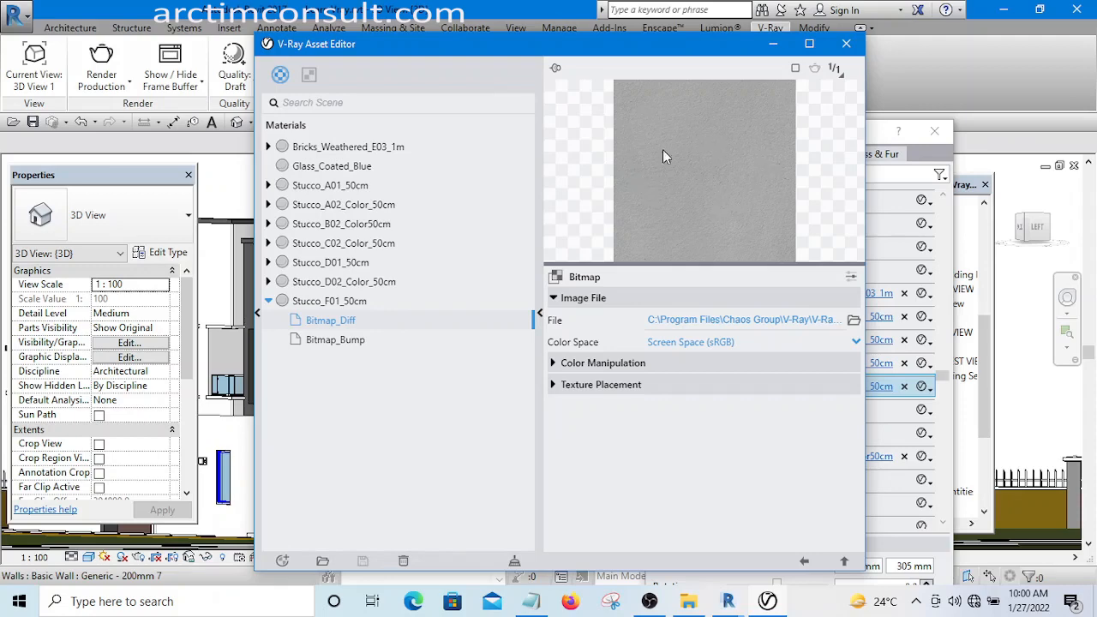
{"action": "left_click_drag", "start_coordinate": [502, 44], "coordinate": [390, 60]}
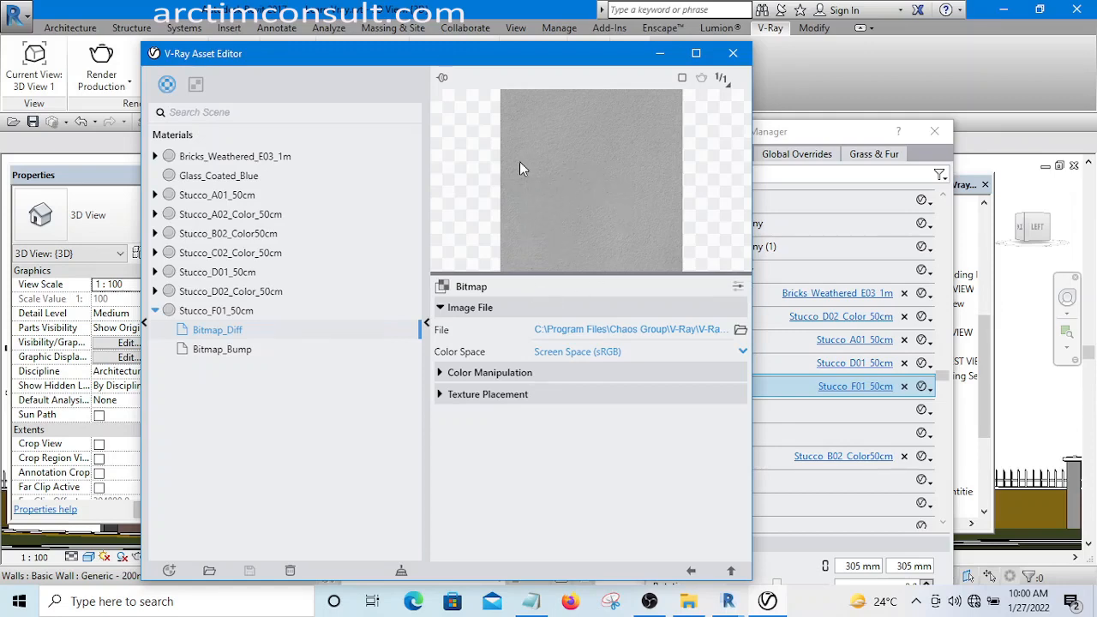
Expand Bitmap_Diff's Color Manipulation settings and open its Color Gain colour, leaving the colour unchanged.
{"action": "left_click", "coordinate": [440, 375]}
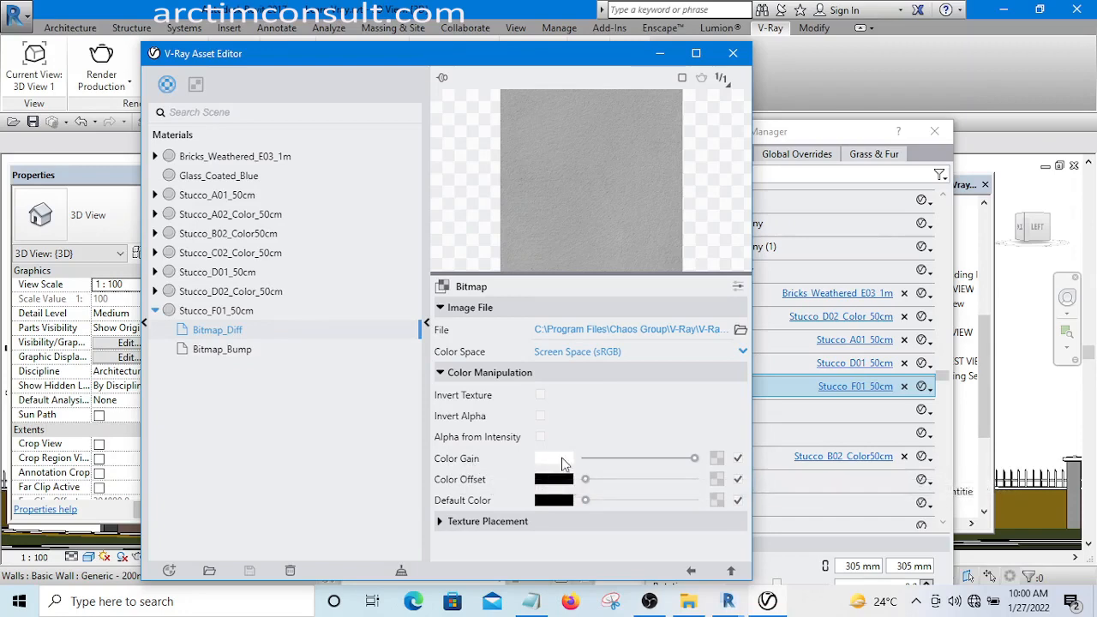
{"action": "mouse_move", "coordinate": [564, 464]}
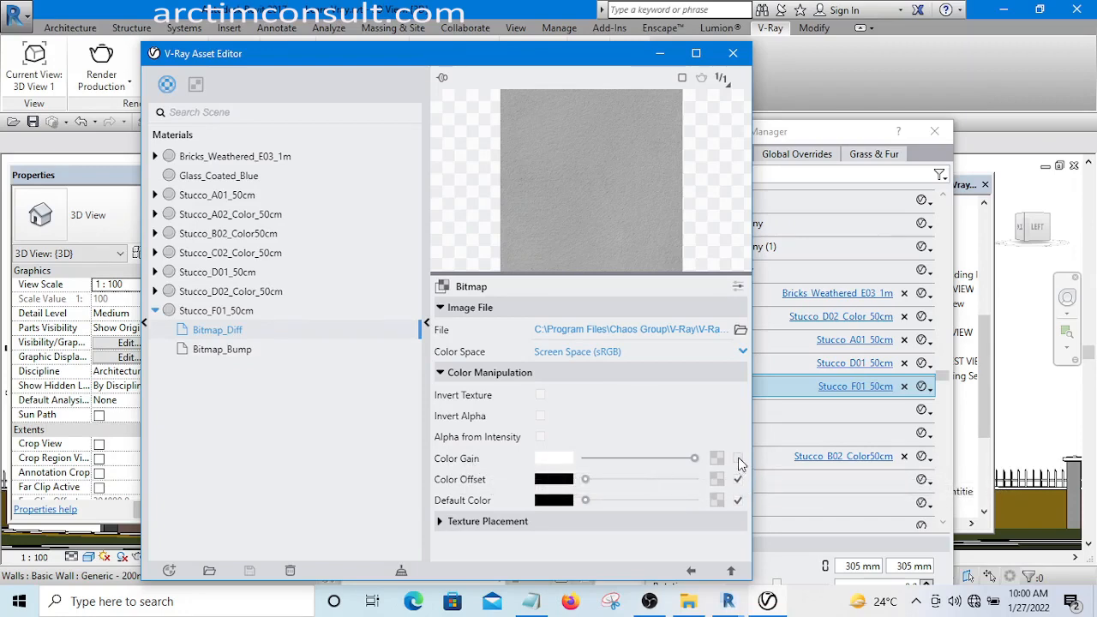
{"action": "left_click", "coordinate": [556, 461]}
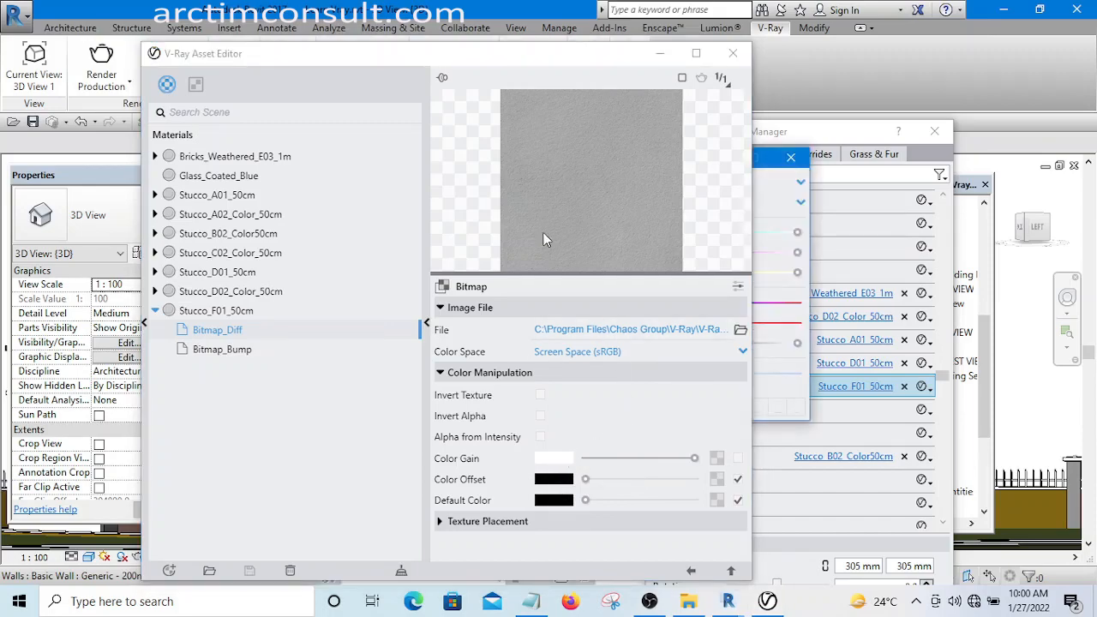
{"action": "left_click_drag", "start_coordinate": [552, 55], "coordinate": [923, 368]}
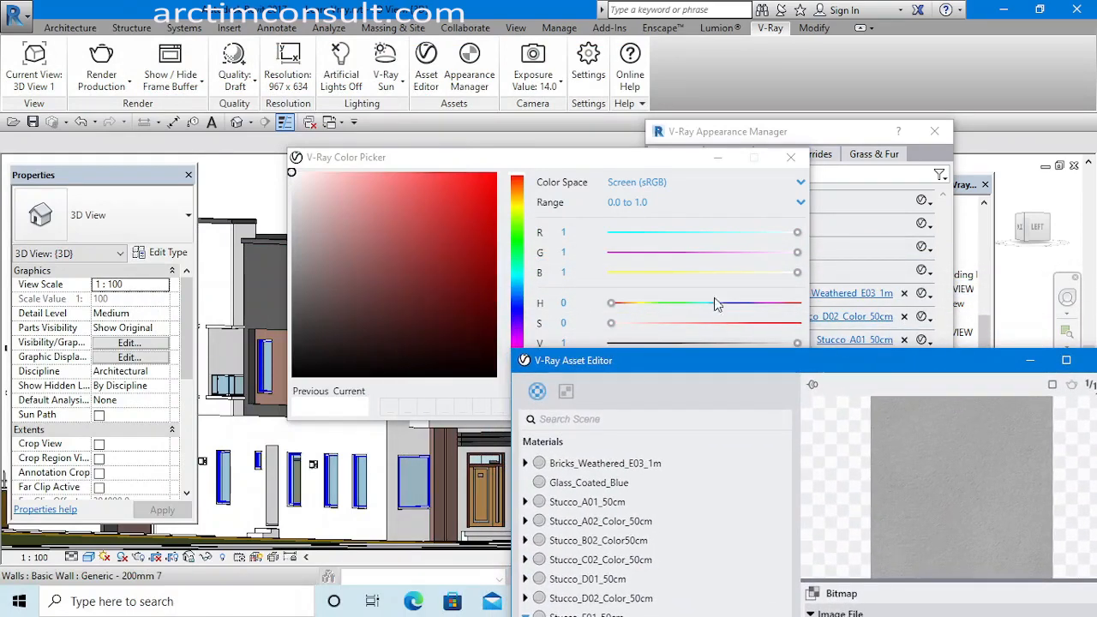
{"action": "left_click", "coordinate": [435, 130]}
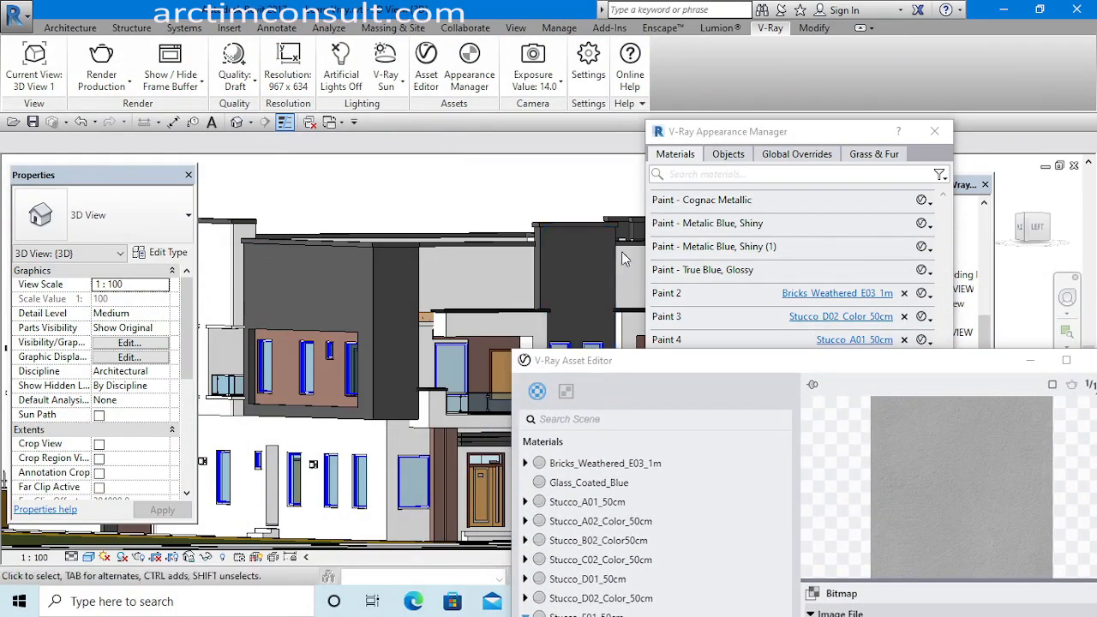
{"action": "left_click_drag", "start_coordinate": [881, 361], "coordinate": [857, 199]}
{"action": "left_click_drag", "start_coordinate": [734, 203], "coordinate": [435, 166]}
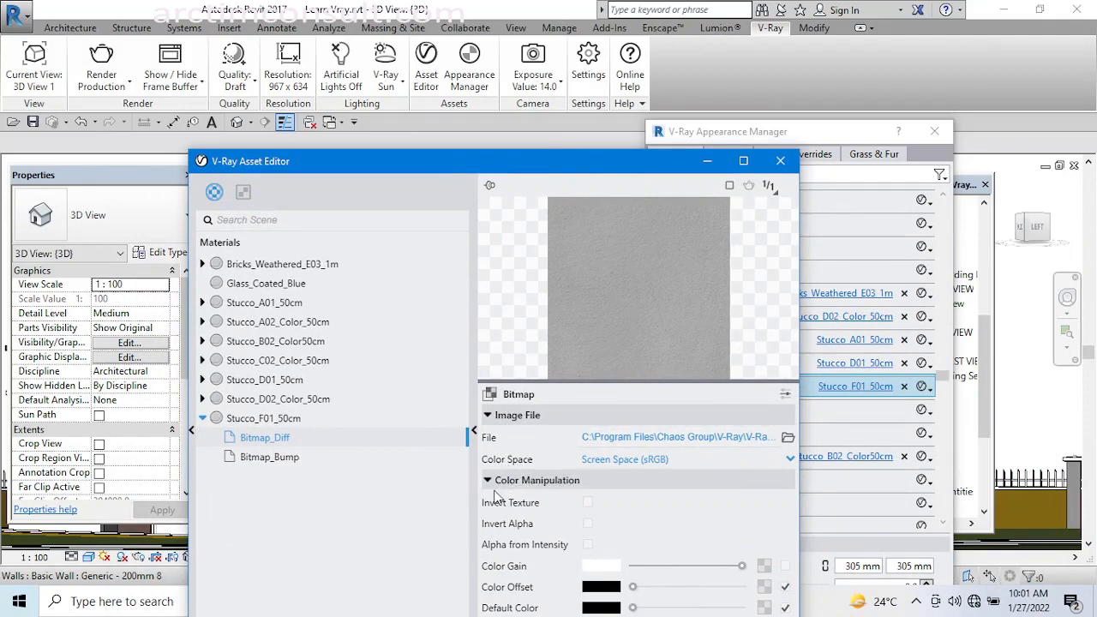
Set Bitmap_Diff's Color Gain to an off-white of about RGB 0.964, 0.963, 0.963.
{"action": "left_click", "coordinate": [605, 567]}
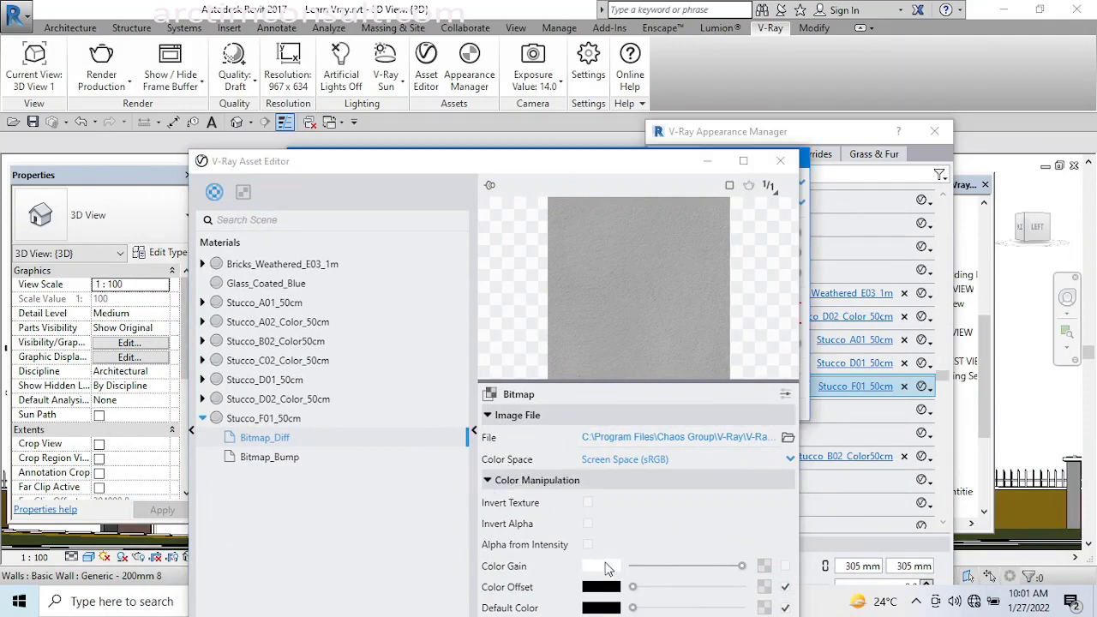
{"action": "left_click_drag", "start_coordinate": [611, 171], "coordinate": [631, 447]}
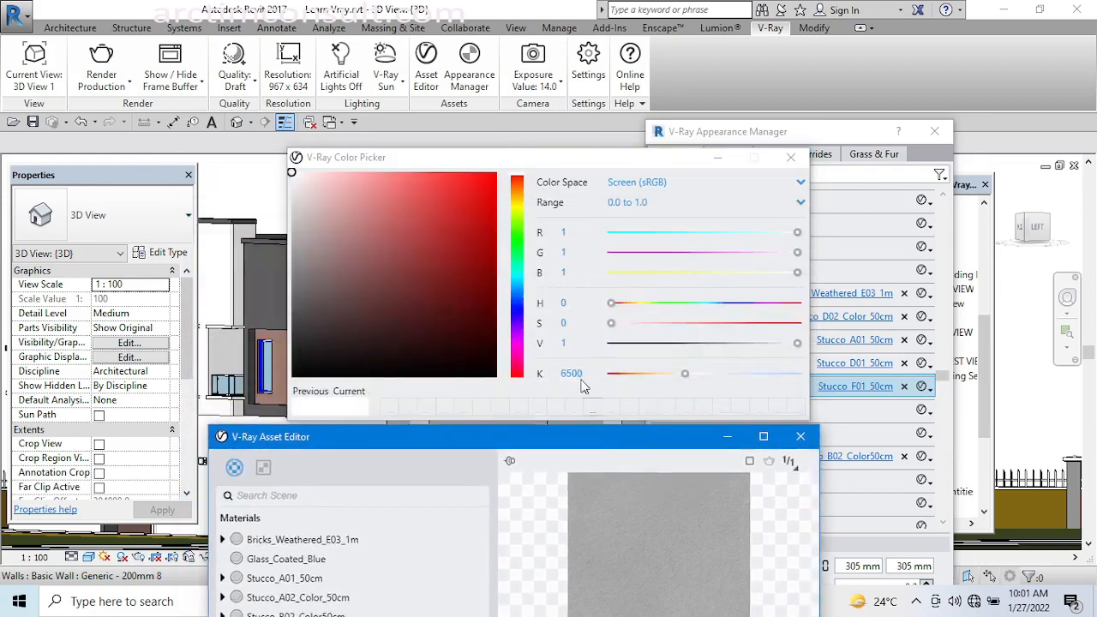
{"action": "left_click_drag", "start_coordinate": [495, 162], "coordinate": [462, 97]}
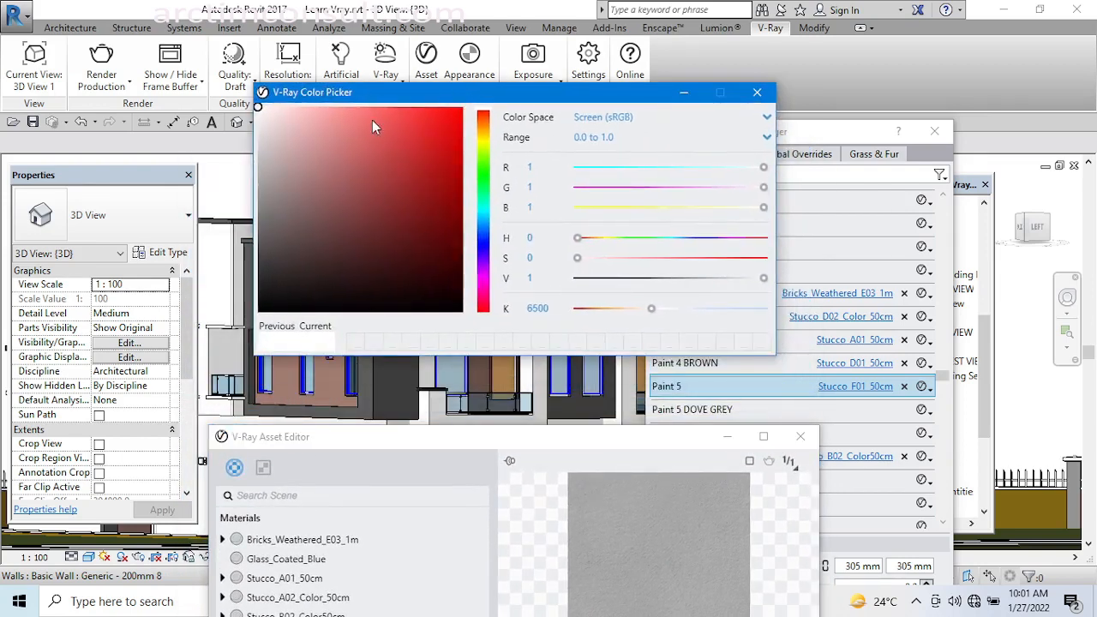
{"action": "left_click", "coordinate": [258, 119]}
{"action": "left_click_drag", "start_coordinate": [258, 119], "coordinate": [261, 120]}
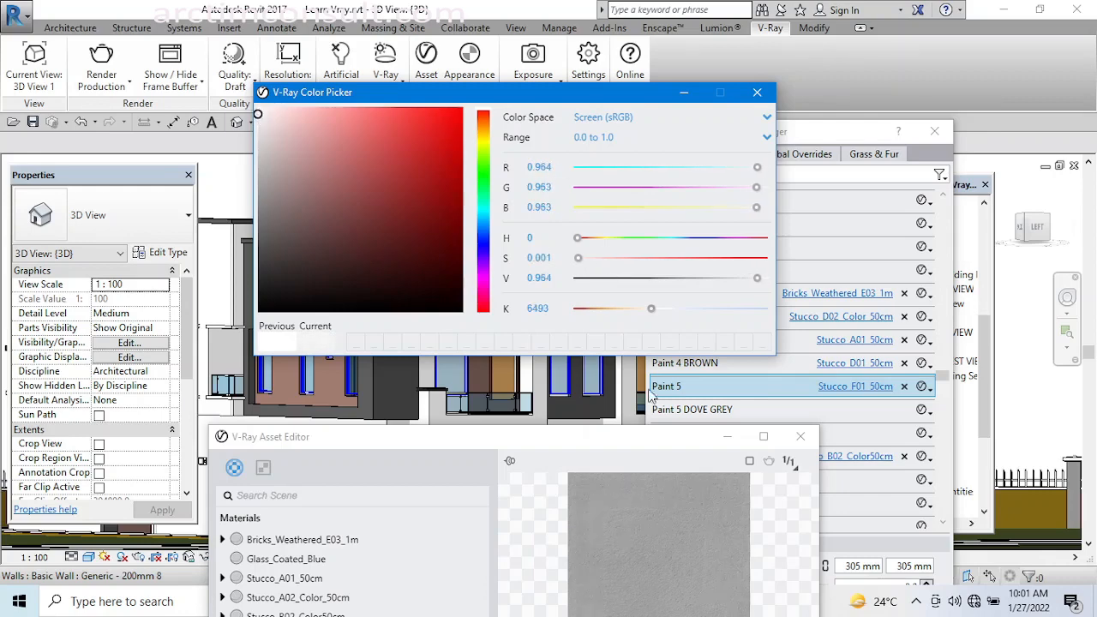
Try darker and lighter Color Gain levels on Bitmap_Diff, finishing at nearly full white.
{"action": "left_click_drag", "start_coordinate": [605, 439], "coordinate": [762, 65]}
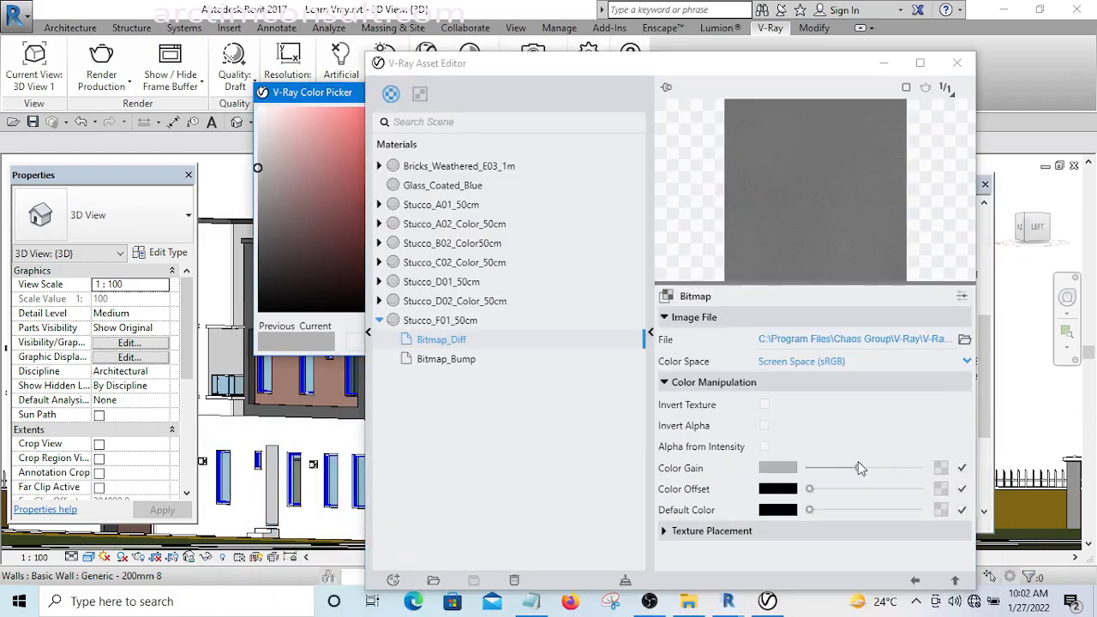
{"action": "left_click_drag", "start_coordinate": [857, 463], "coordinate": [911, 469]}
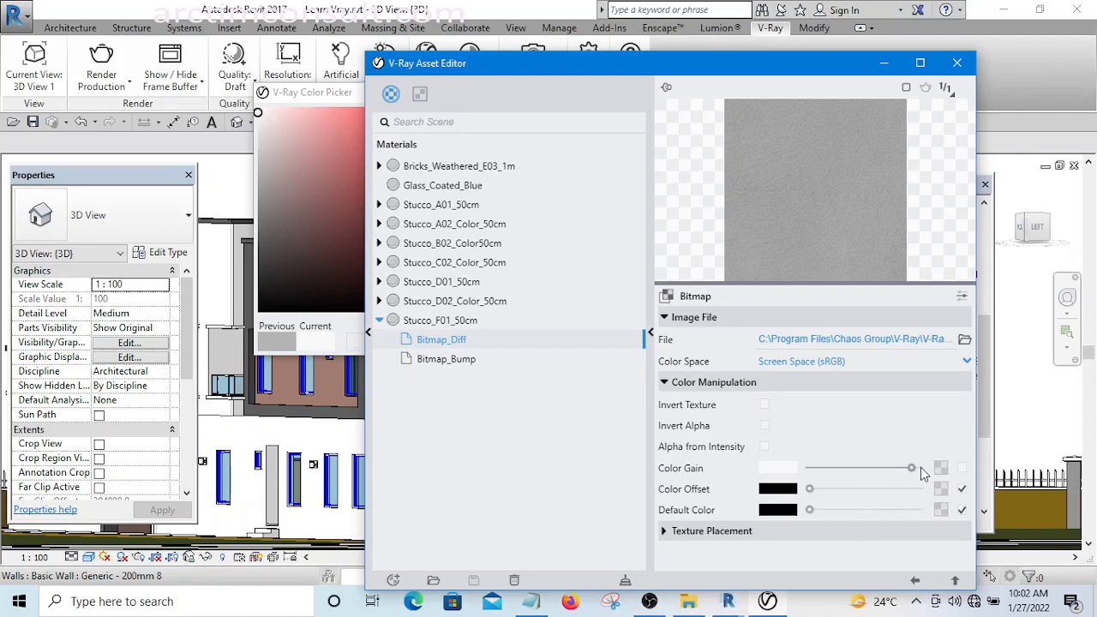
{"action": "left_click_drag", "start_coordinate": [912, 470], "coordinate": [812, 480]}
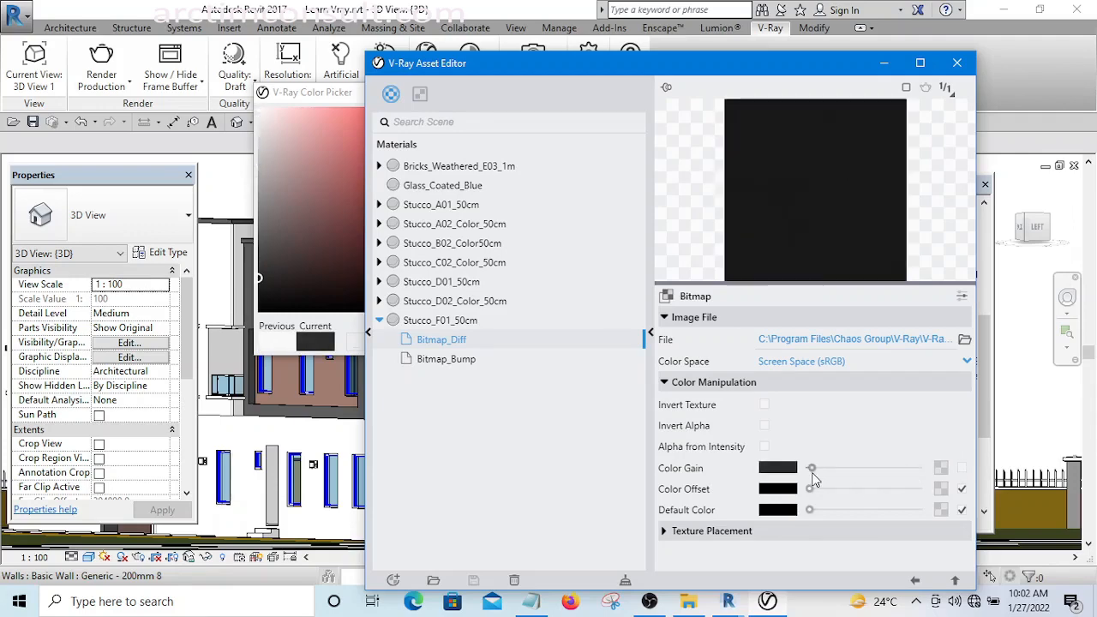
{"action": "left_click_drag", "start_coordinate": [812, 478], "coordinate": [918, 472]}
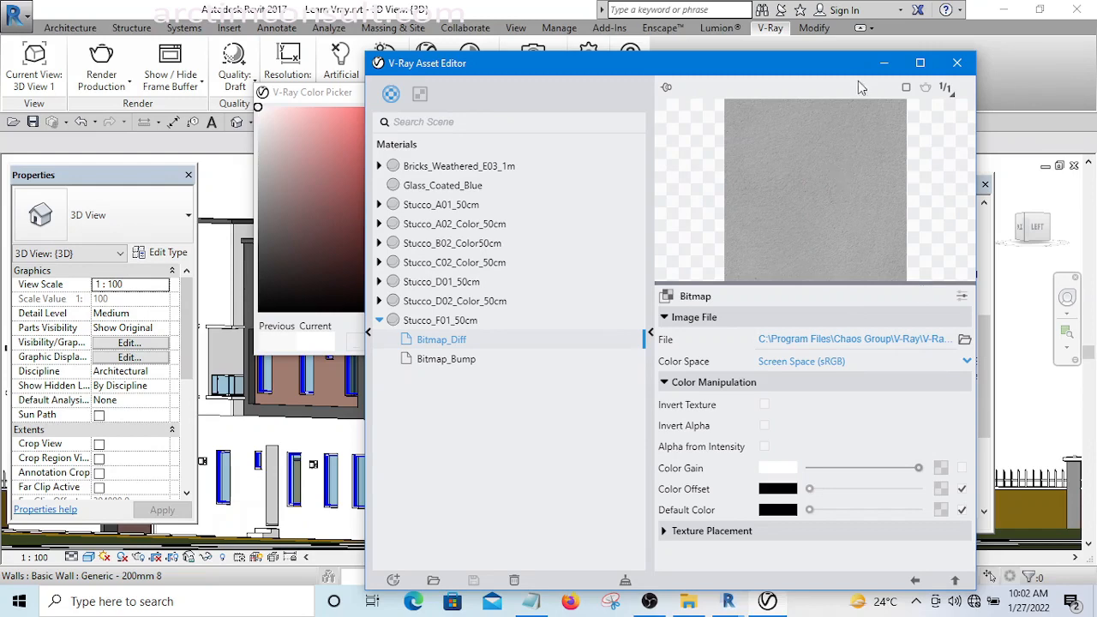
Bring the Color Picker back into view and set Bitmap_Diff's Color Gain to RGB 0.995, 0.995, 0.995.
{"action": "left_click_drag", "start_coordinate": [830, 63], "coordinate": [747, 52]}
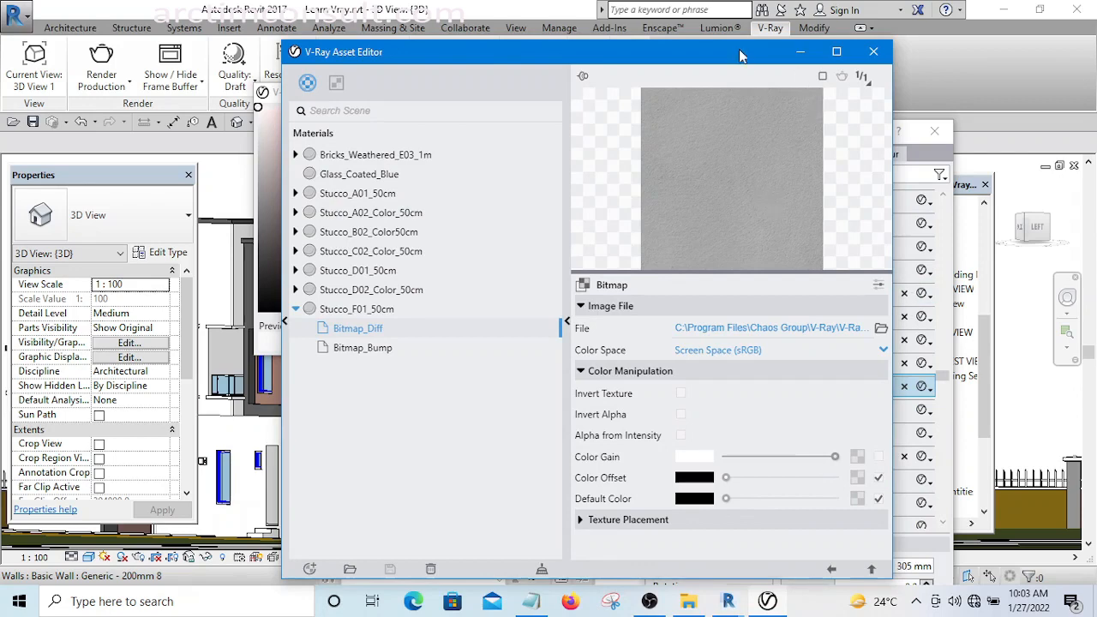
{"action": "mouse_move", "coordinate": [739, 49]}
{"action": "left_mouse_down"}
{"action": "mouse_move", "coordinate": [773, 217]}
{"action": "mouse_move", "coordinate": [887, 500]}
{"action": "mouse_move", "coordinate": [887, 426]}
{"action": "left_mouse_up"}
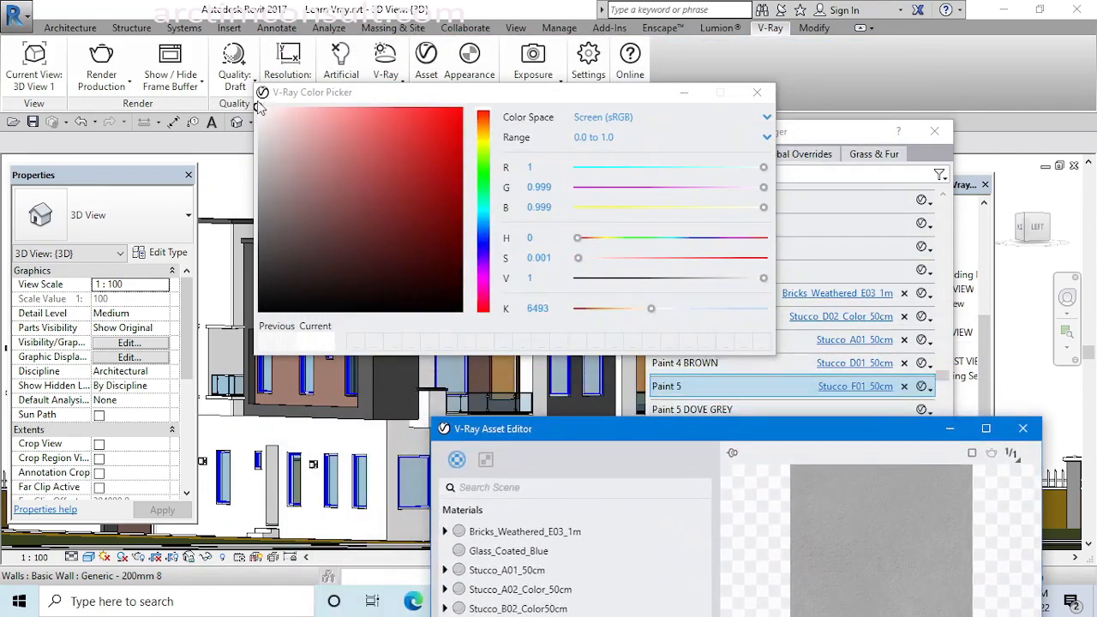
{"action": "left_click_drag", "start_coordinate": [426, 96], "coordinate": [441, 160]}
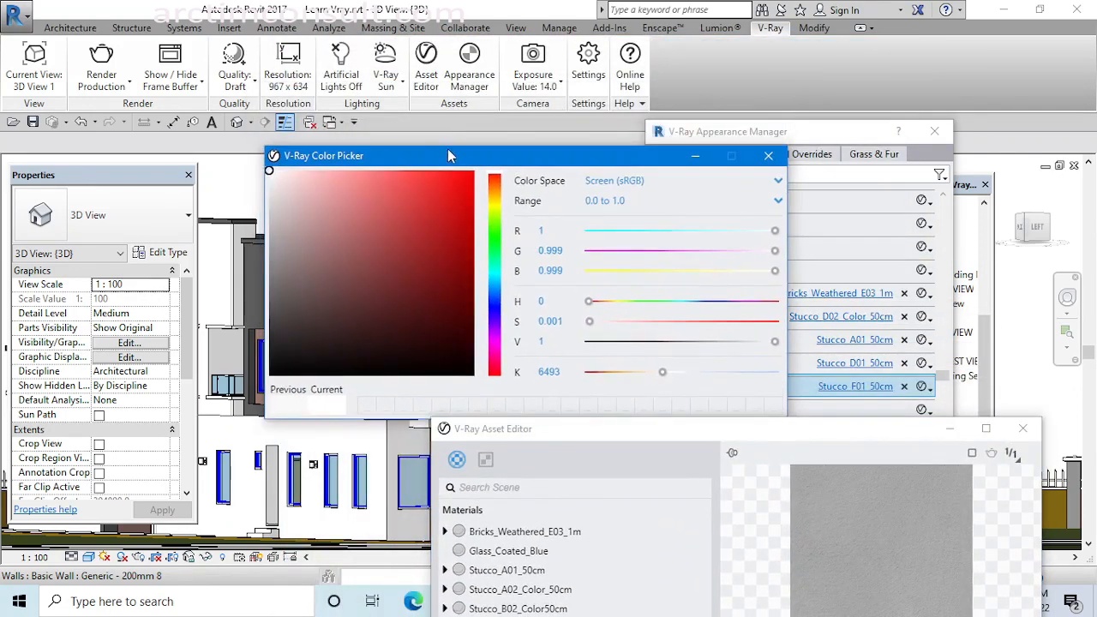
{"action": "left_click", "coordinate": [270, 172]}
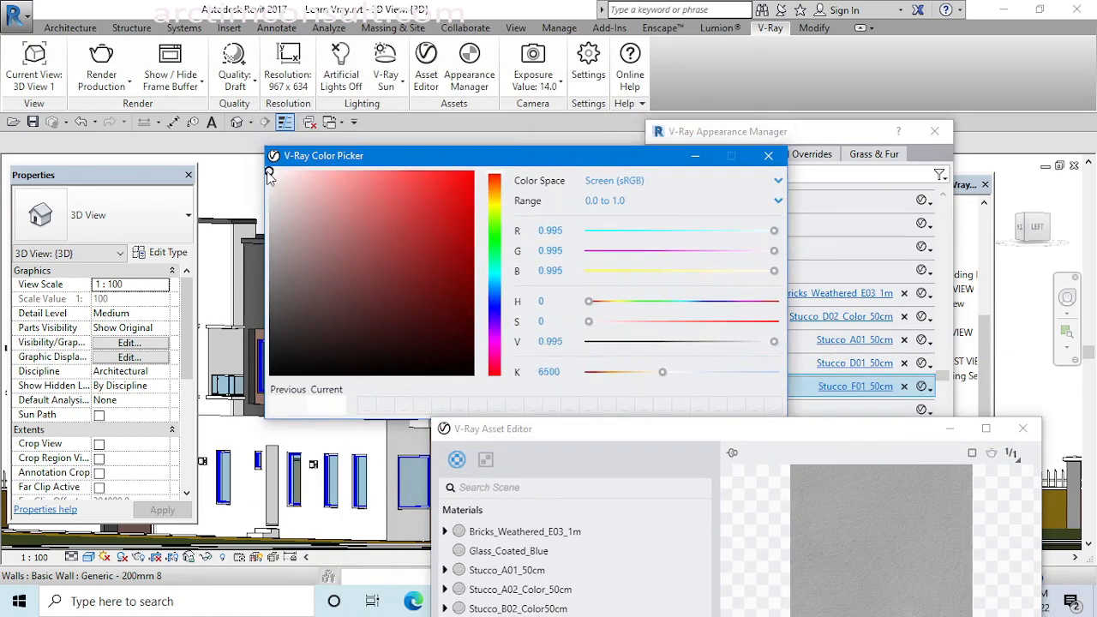
Close the Asset Editor, the Color Picker and the Appearance Manager.
{"action": "left_click_drag", "start_coordinate": [853, 430], "coordinate": [627, 195]}
{"action": "left_click", "coordinate": [798, 195]}
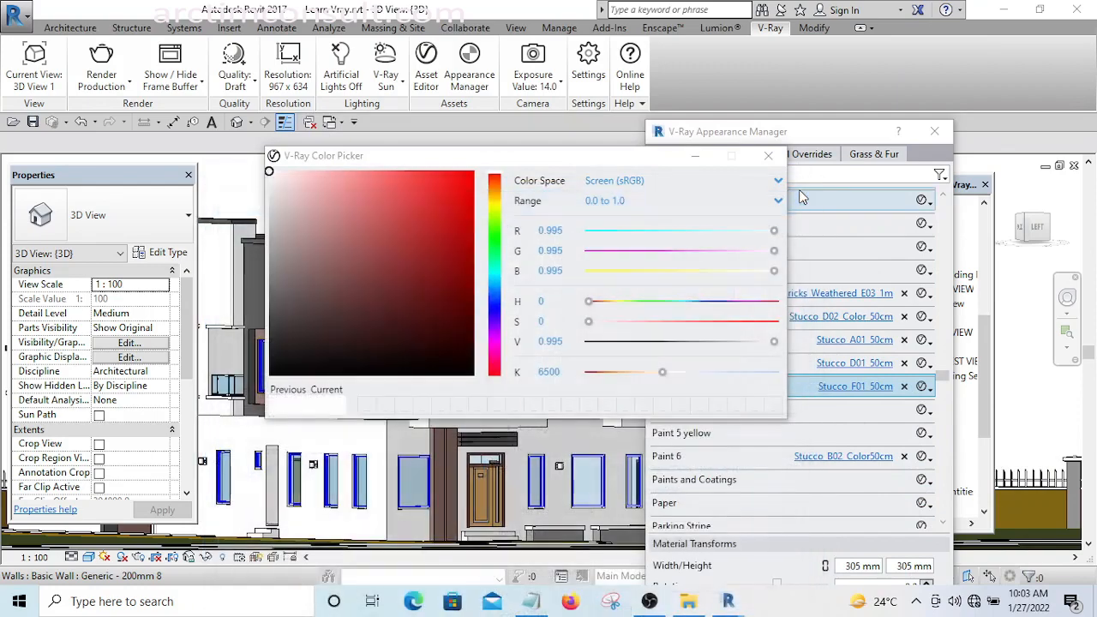
{"action": "left_click", "coordinate": [767, 156]}
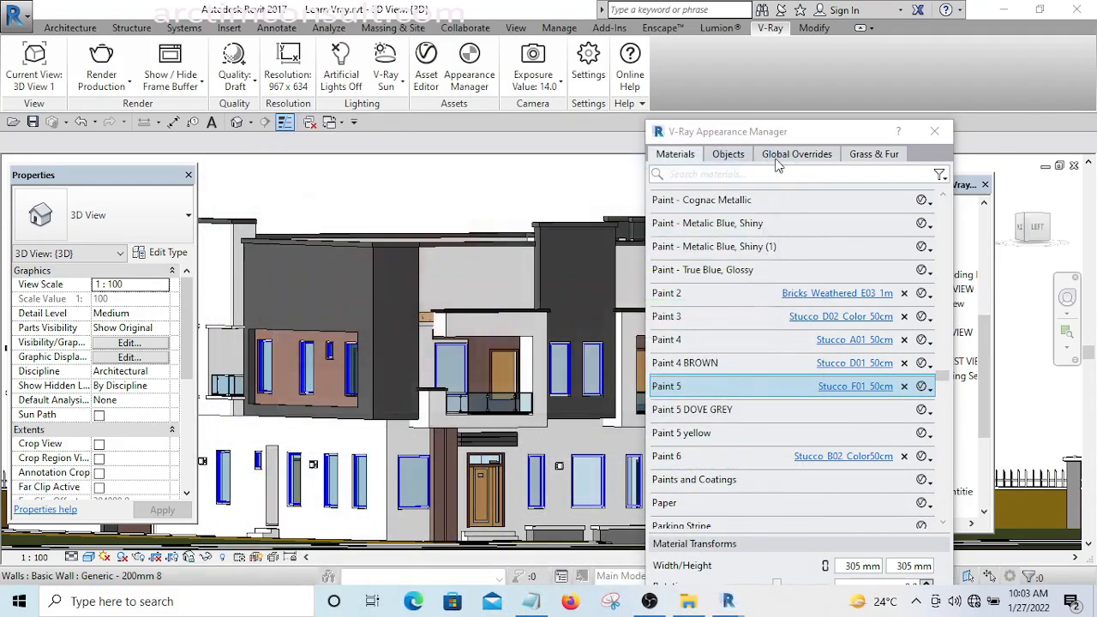
{"action": "left_click", "coordinate": [934, 132]}
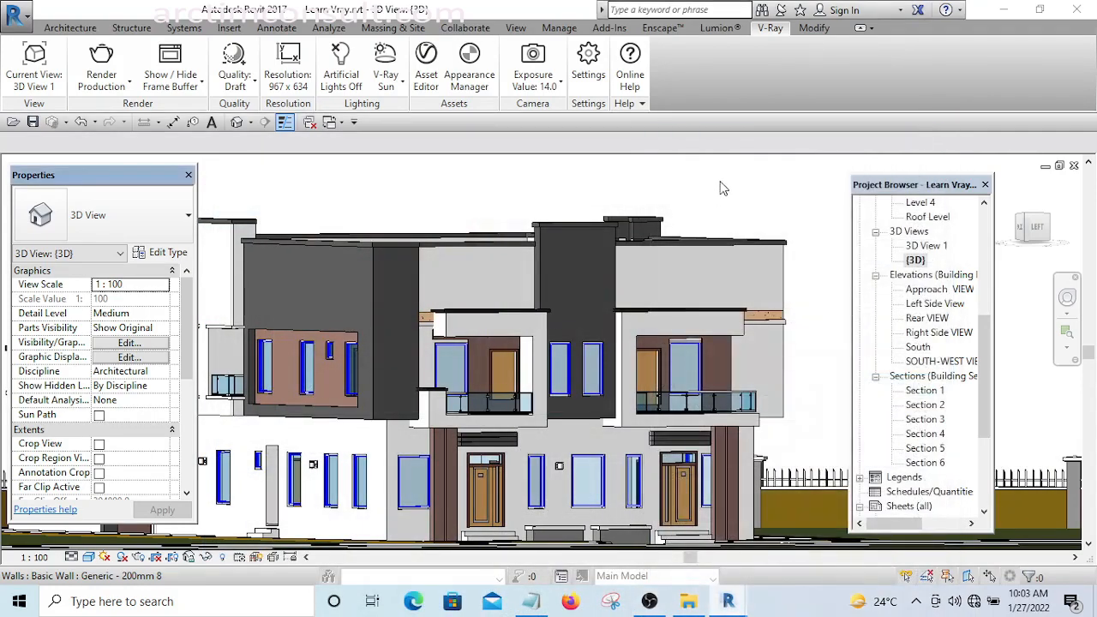
Run an interactive V-Ray render of 3D View 1 to check the wall materials, and close the frame buffer.
{"action": "middle_click_drag", "start_coordinate": [722, 184], "coordinate": [792, 196]}
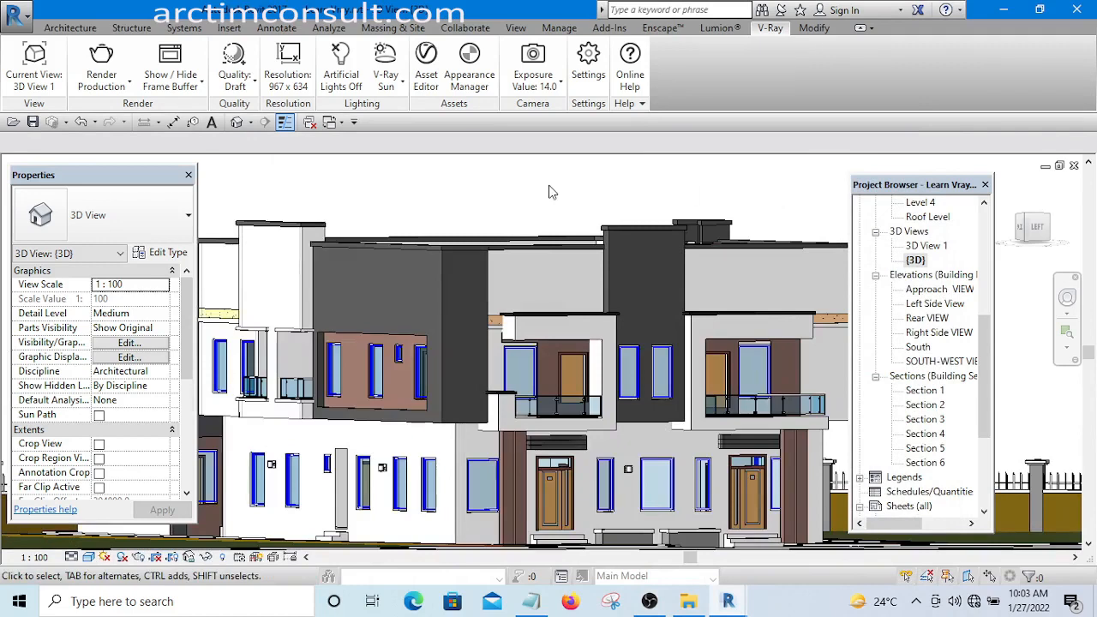
{"action": "left_click", "coordinate": [131, 85]}
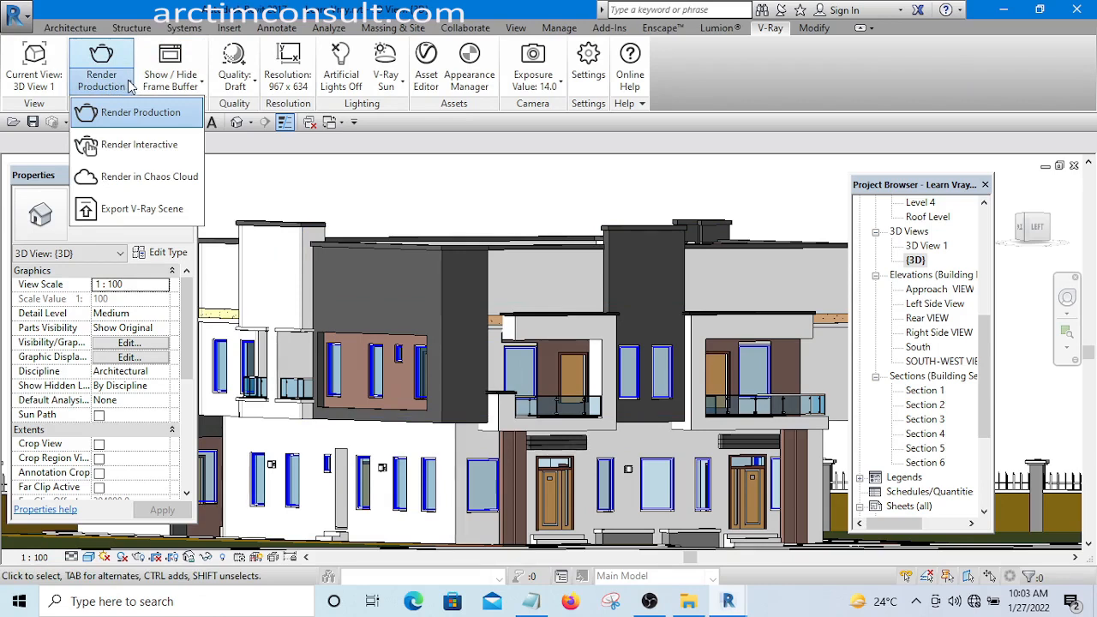
{"action": "left_click", "coordinate": [120, 147]}
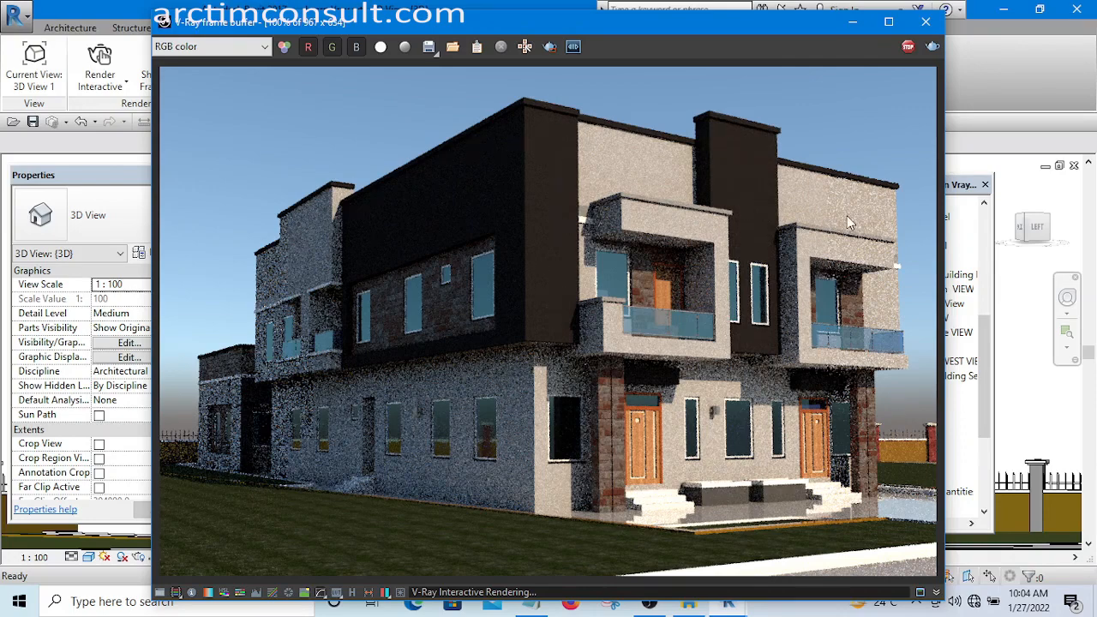
{"action": "left_click", "coordinate": [928, 23]}
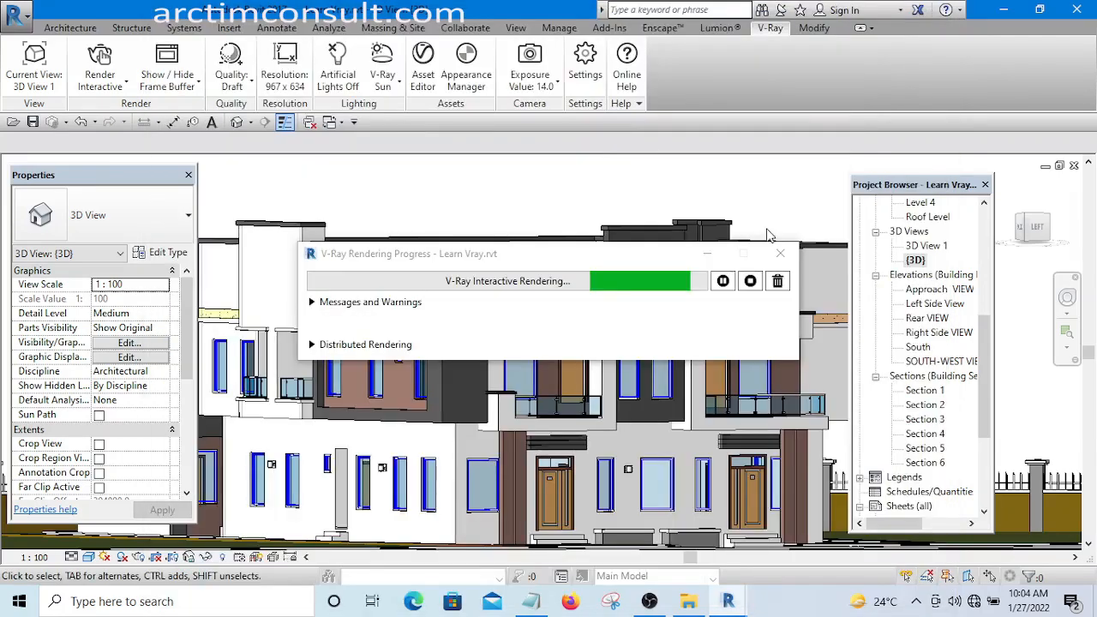
Stop the interactive render, open the Appearance Manager and locate the Paint 5 material.
{"action": "left_click", "coordinate": [779, 253]}
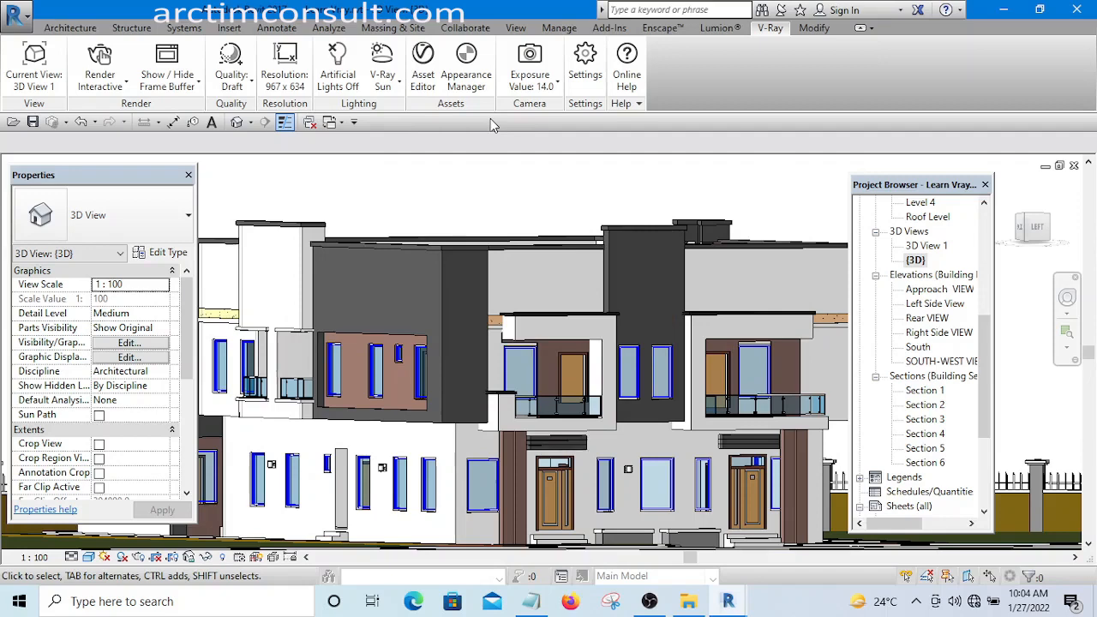
{"action": "left_click", "coordinate": [470, 78]}
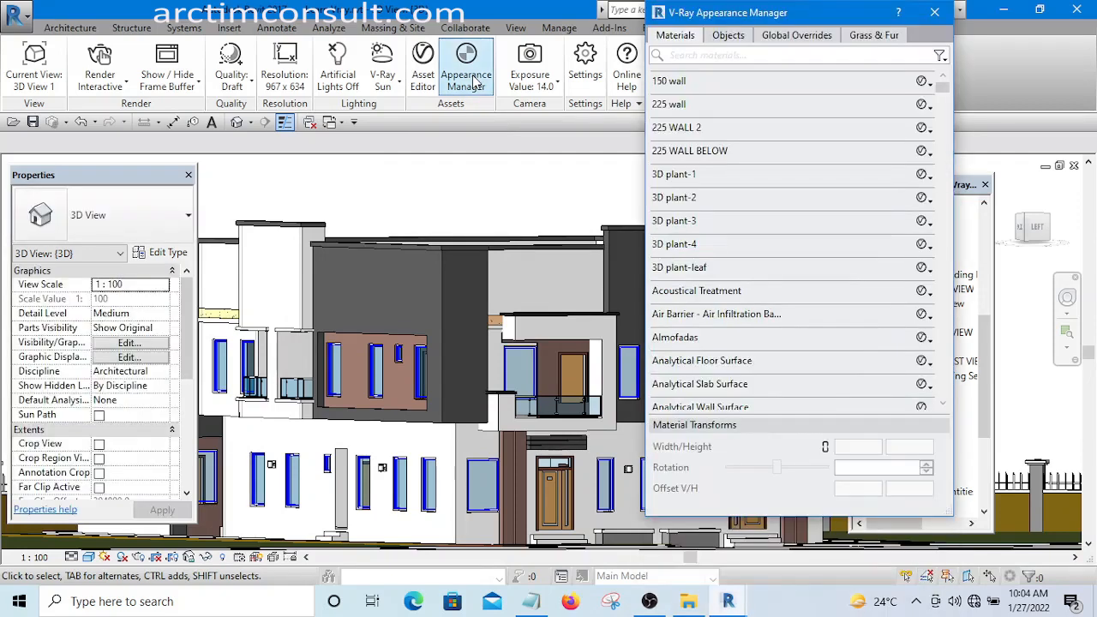
{"action": "left_click_drag", "start_coordinate": [943, 86], "coordinate": [942, 152]}
{"action": "scroll", "coordinate": [781, 308], "scroll_direction": "down", "scroll_amount": 5}
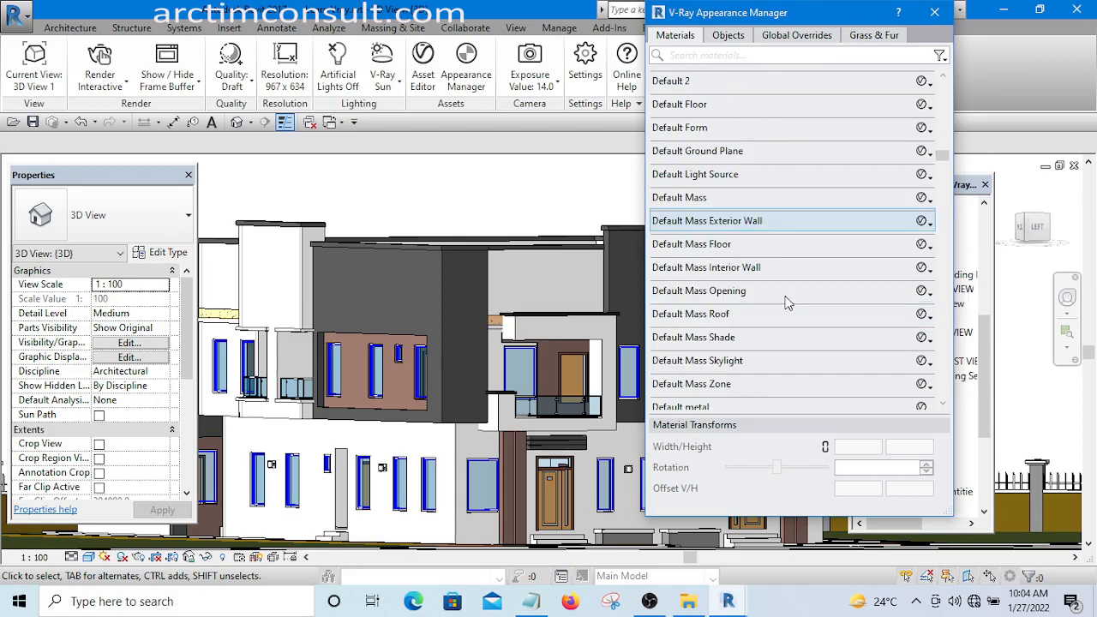
{"action": "scroll", "coordinate": [788, 300], "scroll_direction": "down", "scroll_amount": 3}
{"action": "scroll", "coordinate": [788, 299], "scroll_direction": "down", "scroll_amount": 5}
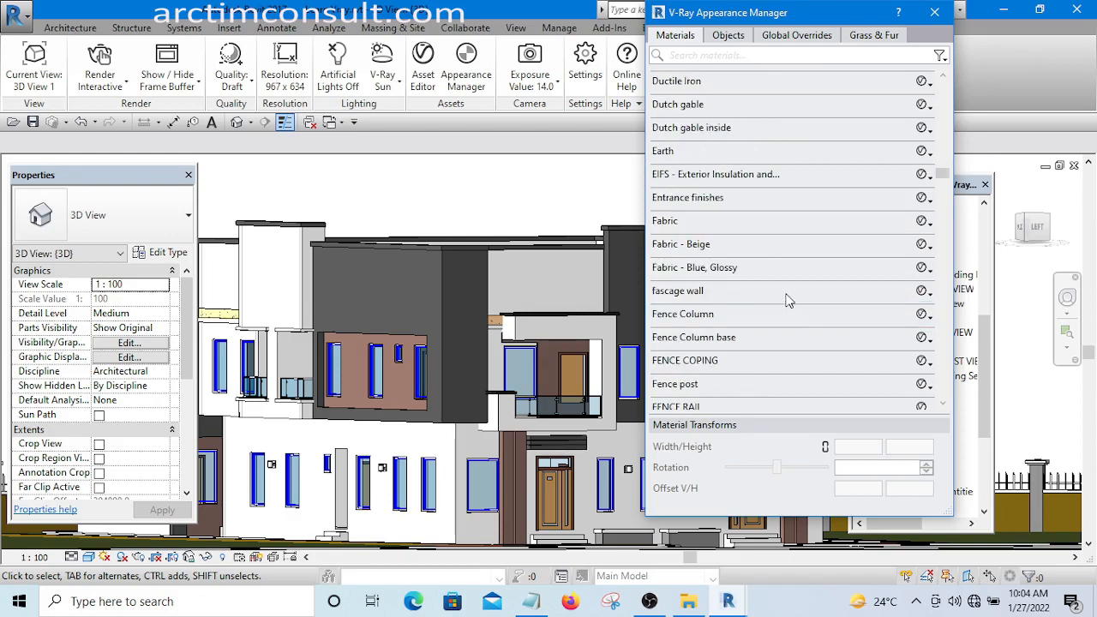
{"action": "scroll", "coordinate": [786, 304], "scroll_direction": "down", "scroll_amount": 5}
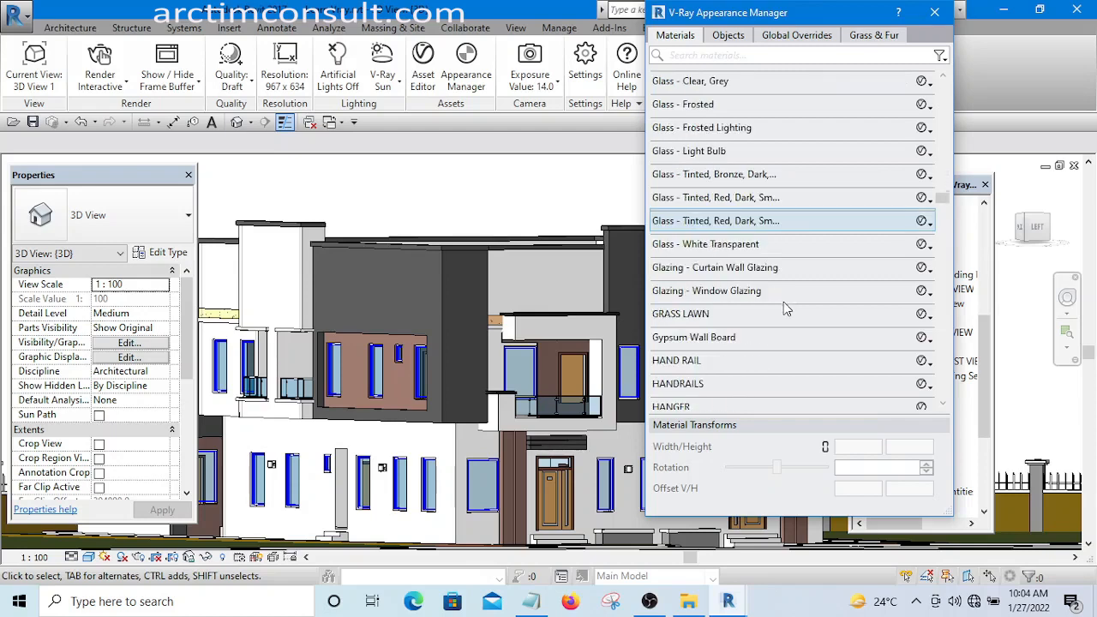
{"action": "scroll", "coordinate": [783, 305], "scroll_direction": "down", "scroll_amount": 4}
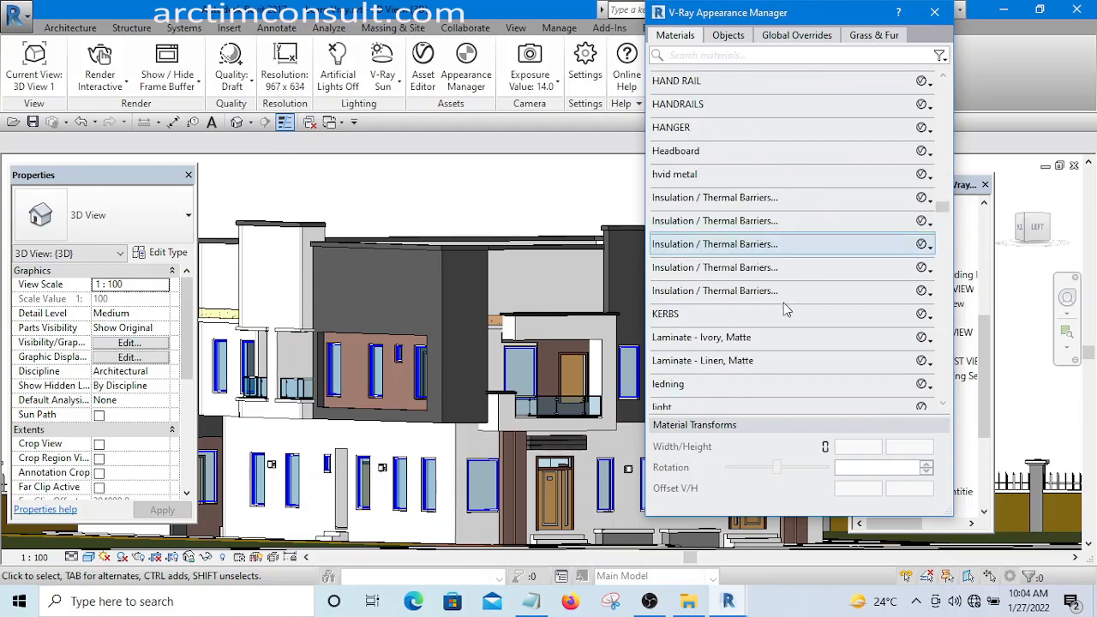
{"action": "scroll", "coordinate": [783, 304], "scroll_direction": "down", "scroll_amount": 6}
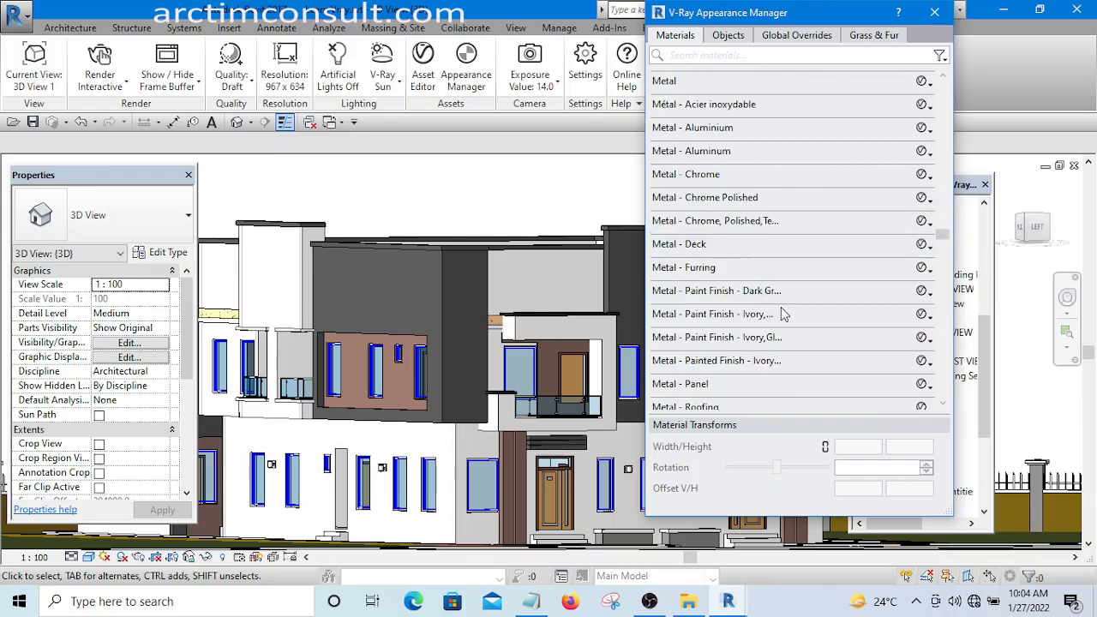
{"action": "scroll", "coordinate": [780, 314], "scroll_direction": "down", "scroll_amount": 2}
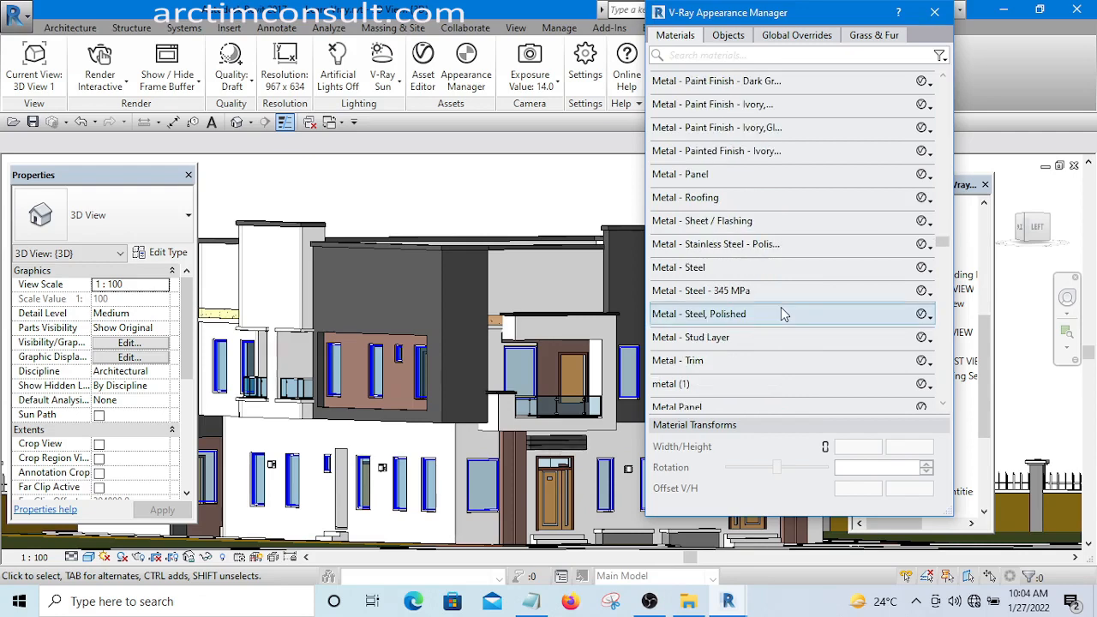
{"action": "scroll", "coordinate": [780, 313], "scroll_direction": "up", "scroll_amount": 8}
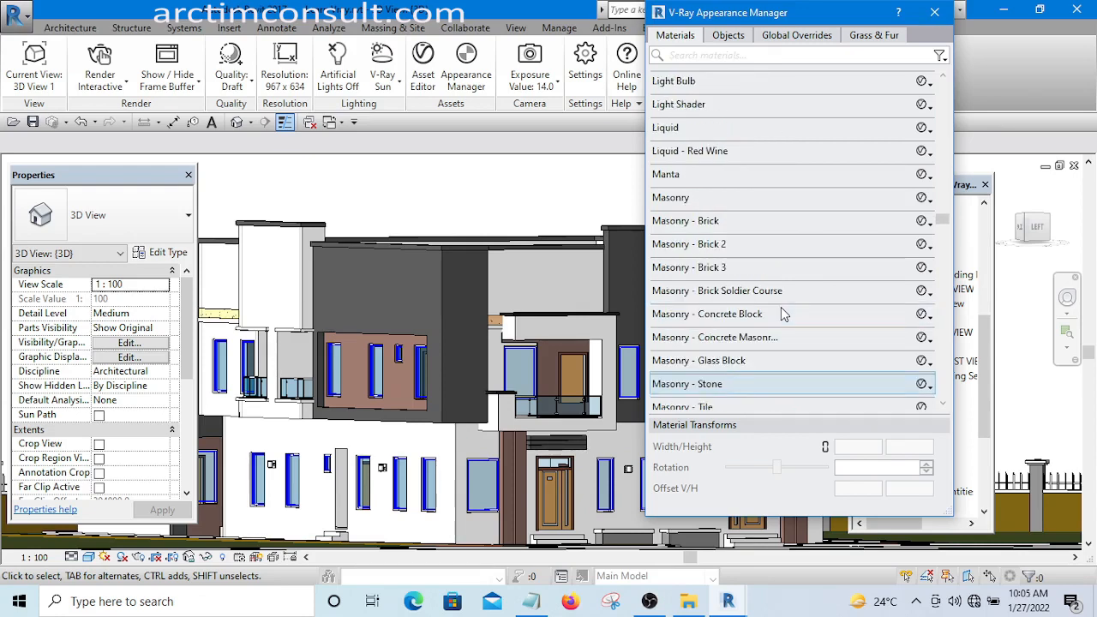
{"action": "scroll", "coordinate": [780, 314], "scroll_direction": "up", "scroll_amount": 2}
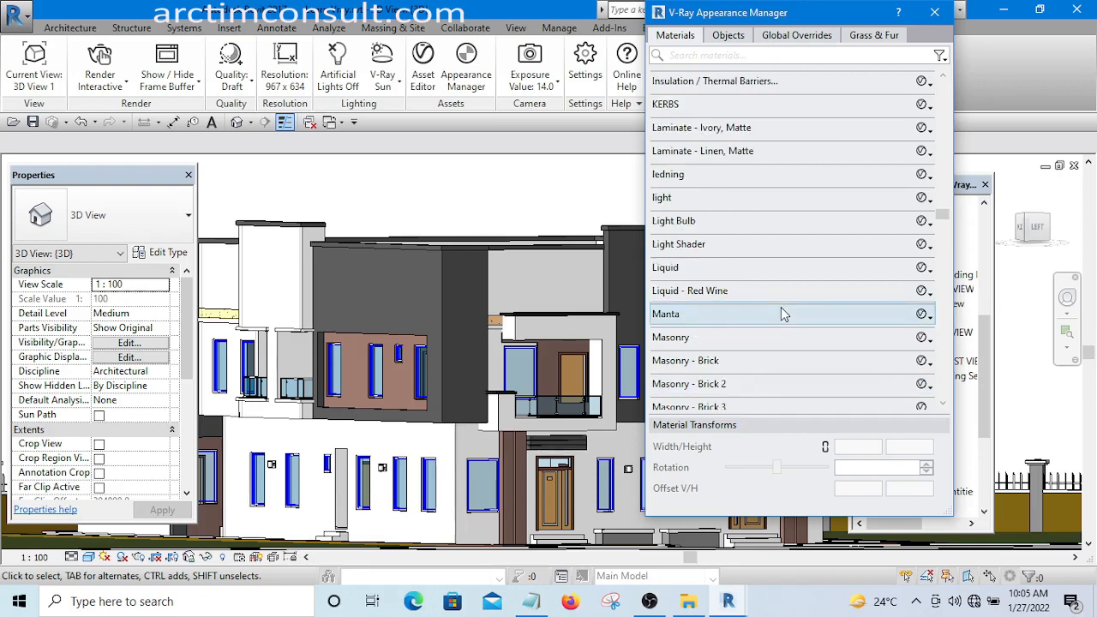
{"action": "scroll", "coordinate": [781, 314], "scroll_direction": "down", "scroll_amount": 8}
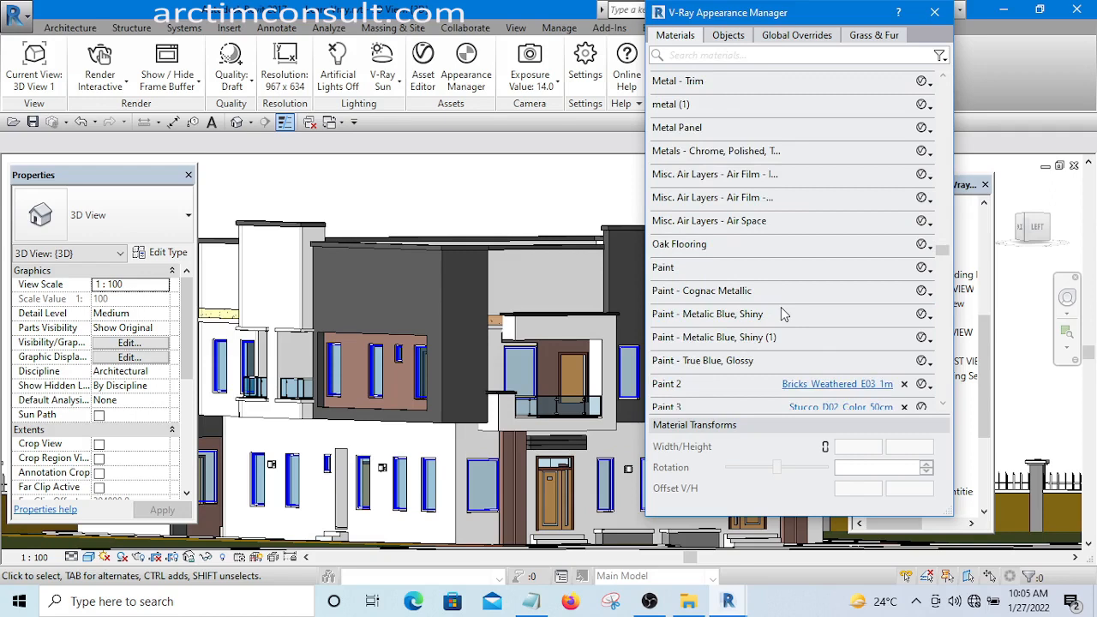
{"action": "scroll", "coordinate": [780, 313], "scroll_direction": "down", "scroll_amount": 3}
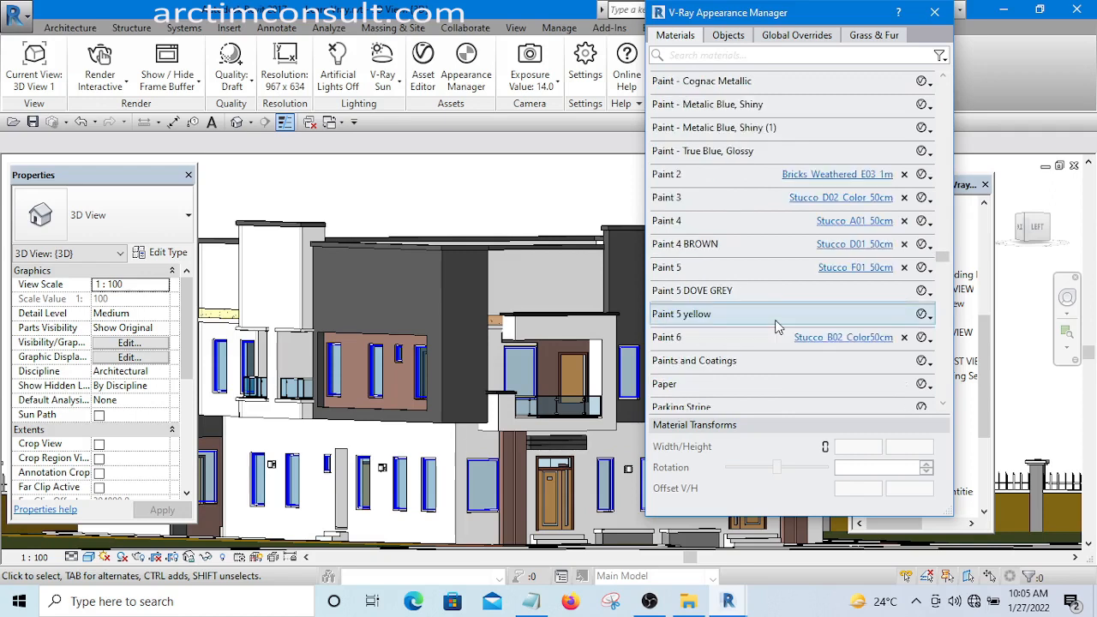
{"action": "scroll", "coordinate": [891, 202], "scroll_direction": "down", "scroll_amount": 1}
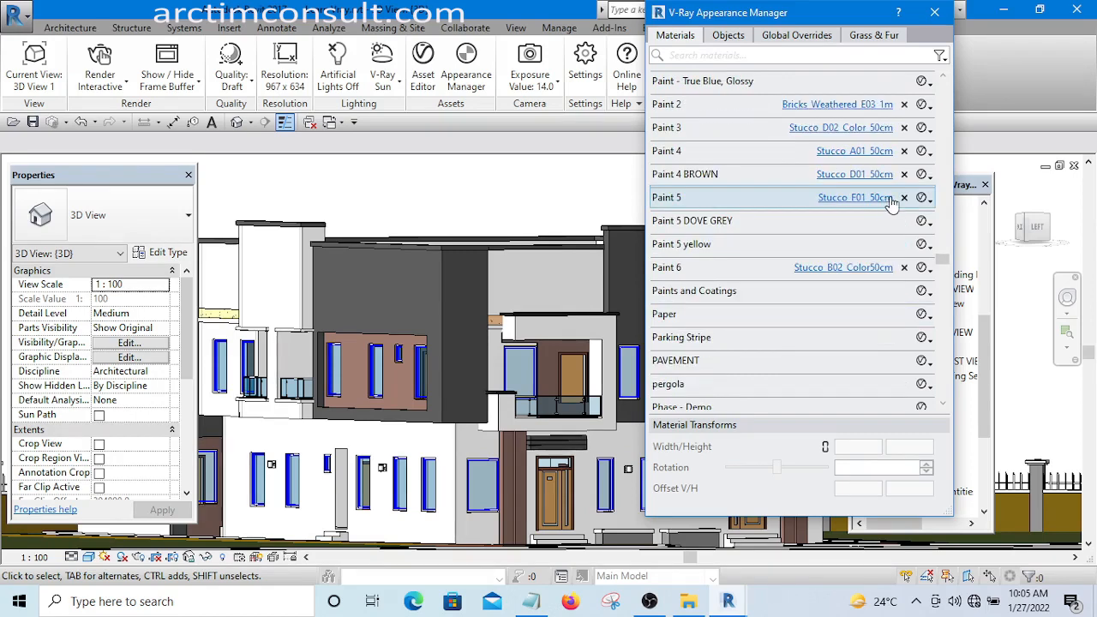
Replace the V-Ray material assigned to Paint 5 with Stucco_A02_Color_50cm.vrmat from the WallPaint & Wallpaper library.
{"action": "left_click", "coordinate": [903, 198]}
{"action": "left_click", "coordinate": [922, 198]}
{"action": "right_click", "coordinate": [775, 203]}
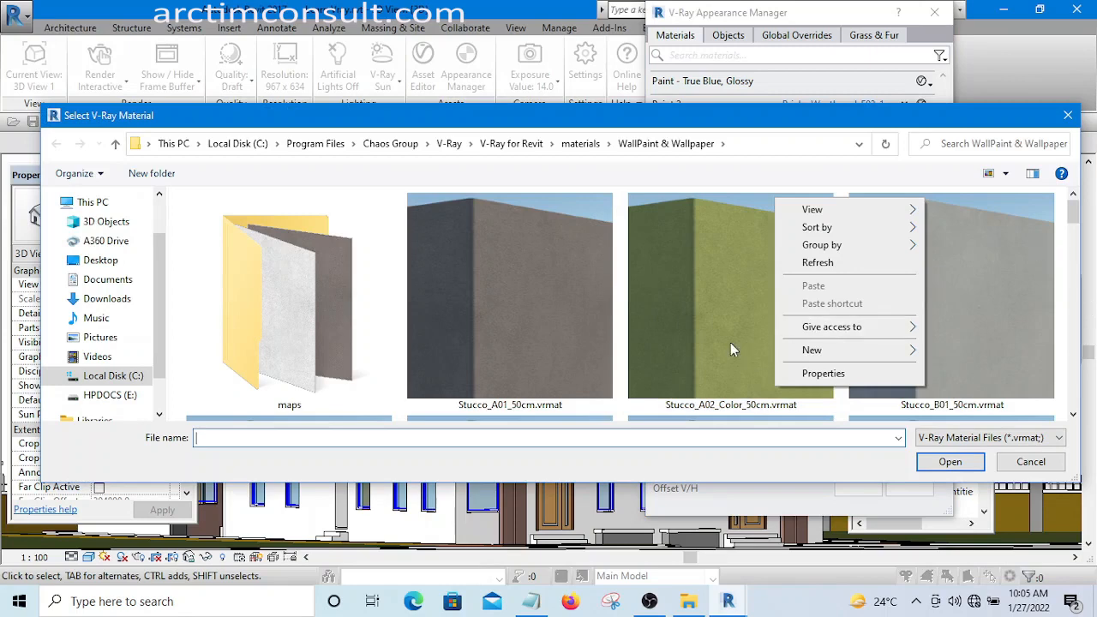
{"action": "left_click", "coordinate": [701, 299]}
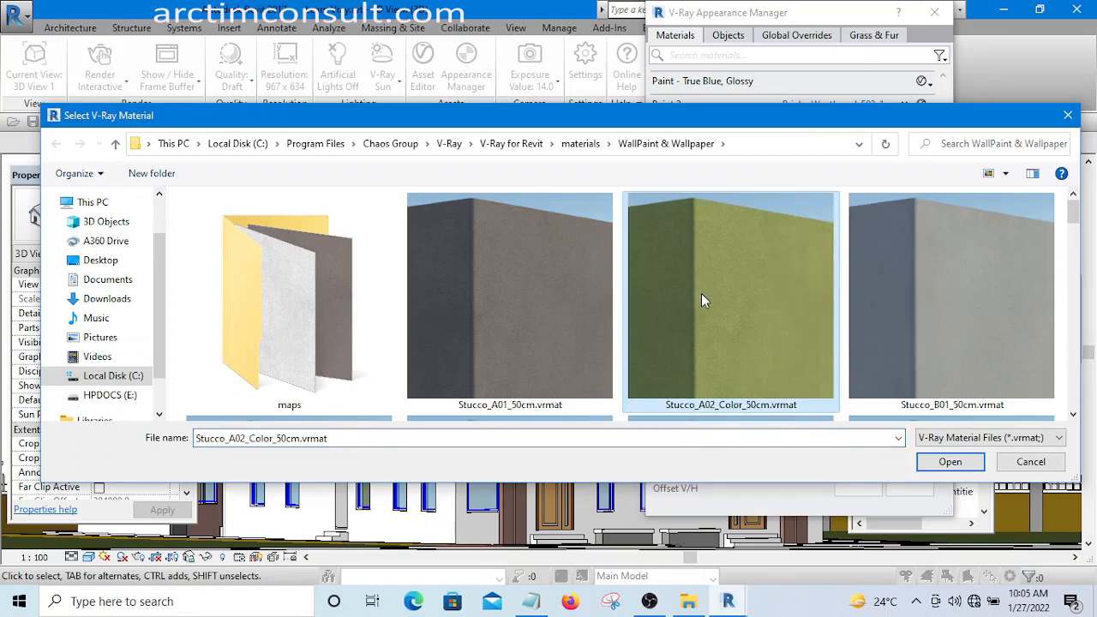
{"action": "scroll", "coordinate": [1070, 235], "scroll_direction": "down", "scroll_amount": 1}
{"action": "left_click", "coordinate": [949, 462]}
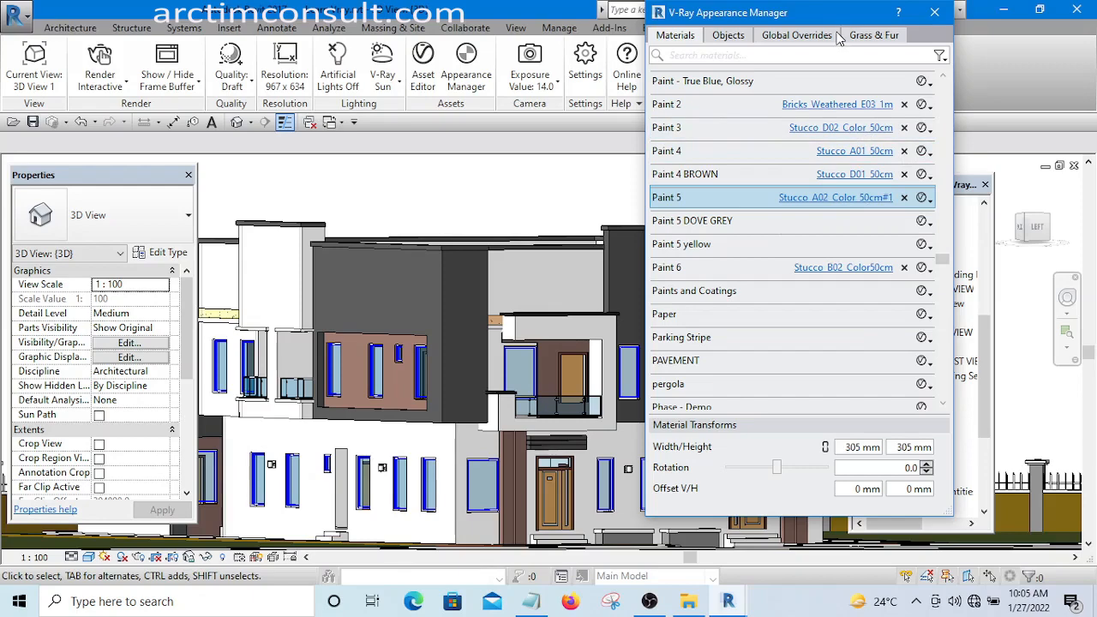
Open the Asset Editor and display the MixOperator settings of Stucco_A02_Color_50cm#1.
{"action": "left_click_drag", "start_coordinate": [823, 21], "coordinate": [915, 224]}
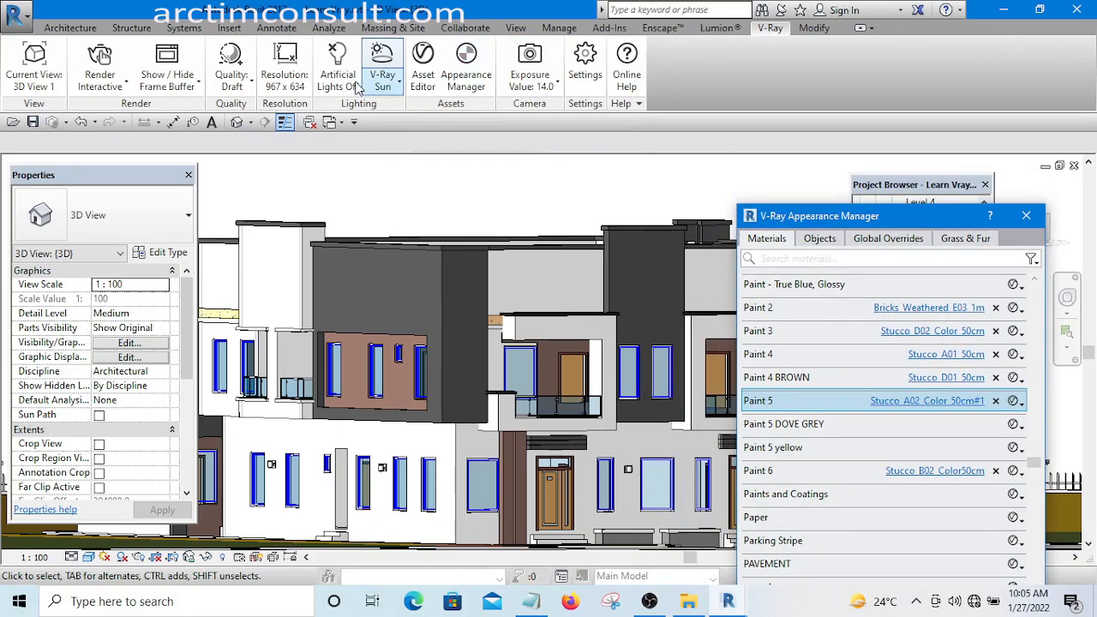
{"action": "left_click", "coordinate": [422, 64]}
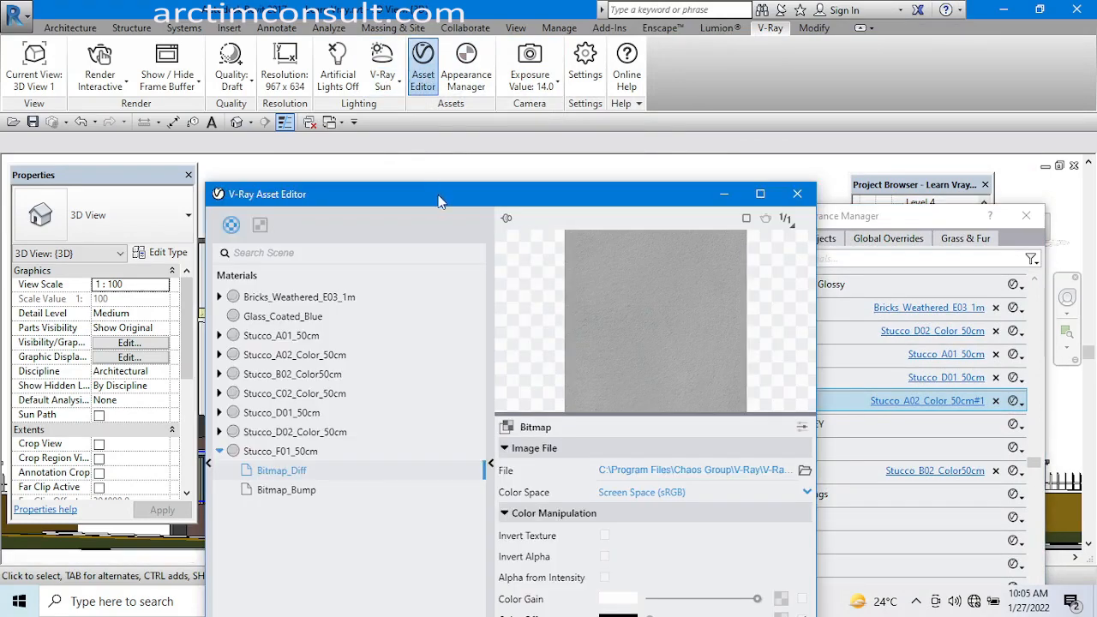
{"action": "left_click_drag", "start_coordinate": [444, 198], "coordinate": [497, 106]}
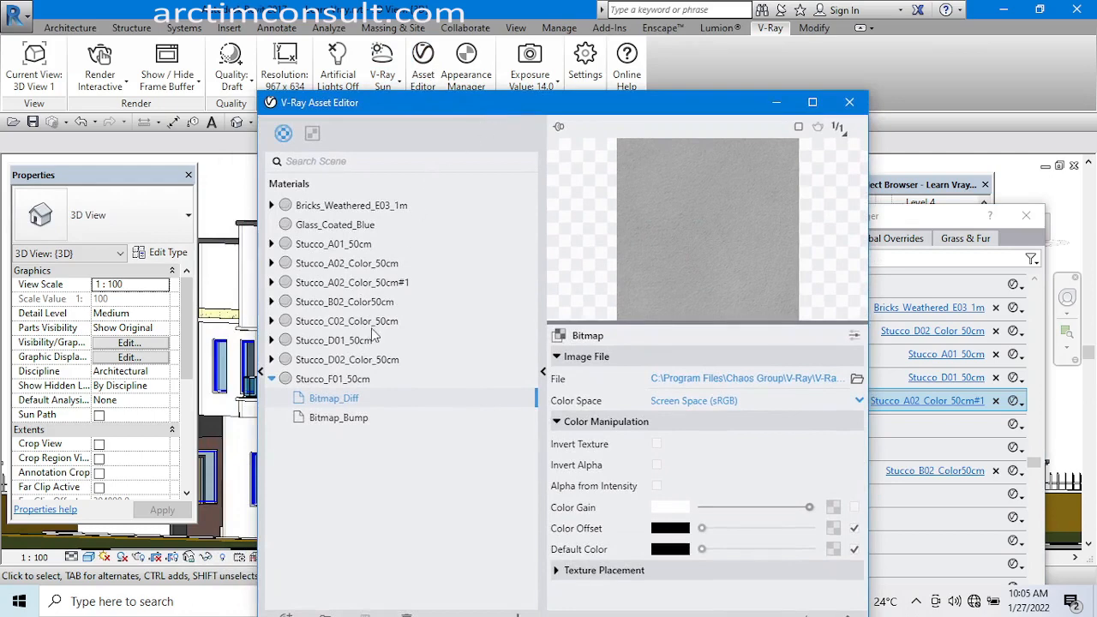
{"action": "left_click", "coordinate": [271, 283]}
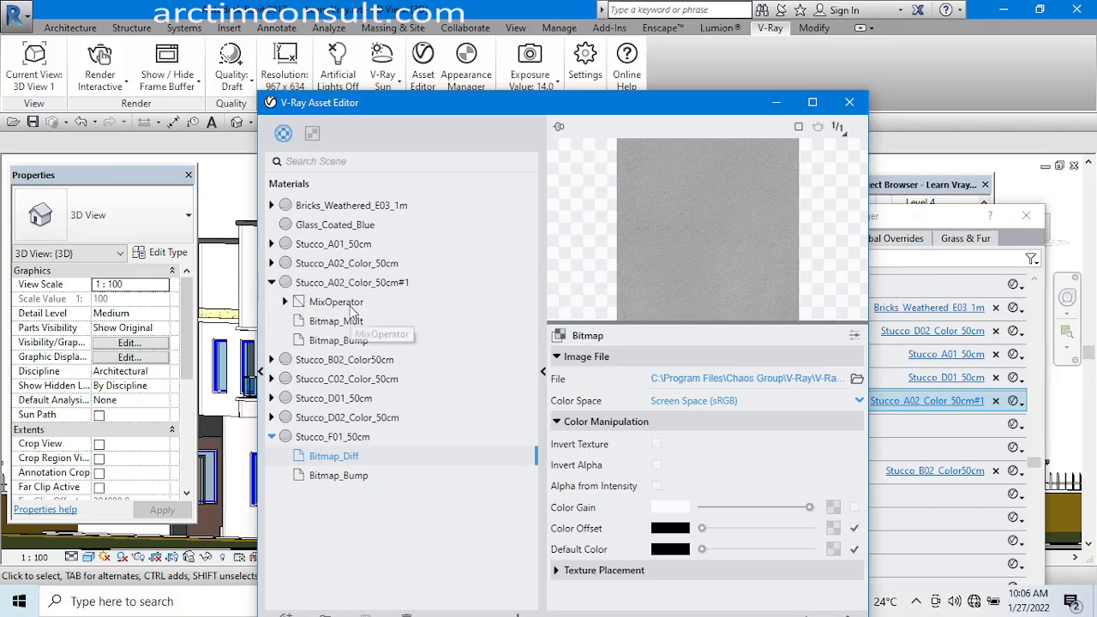
{"action": "left_click", "coordinate": [329, 306]}
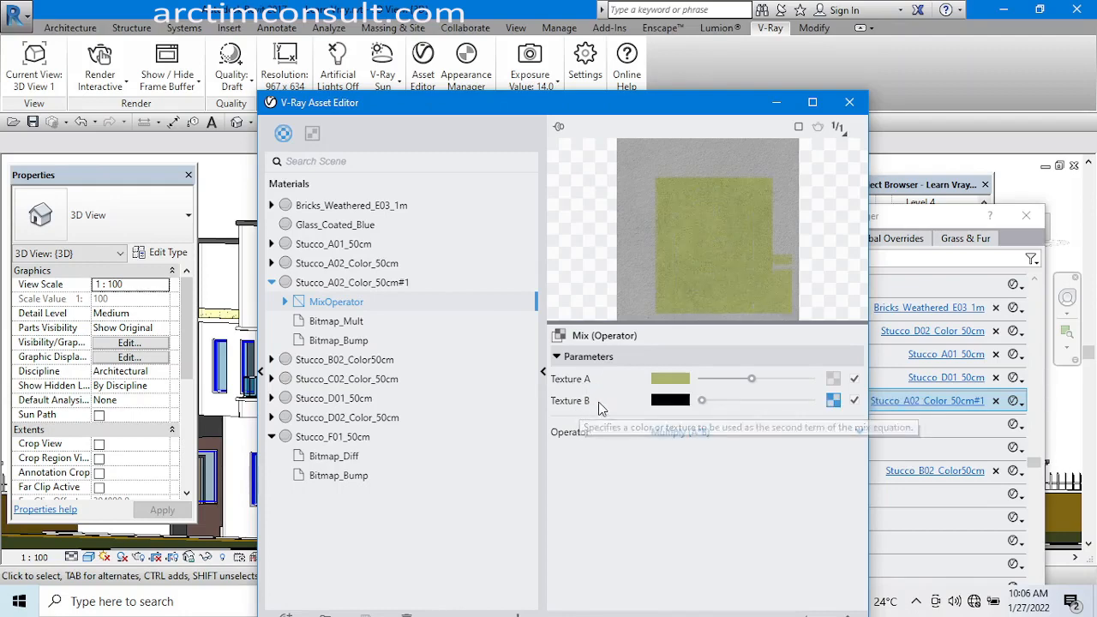
Set the MixOperator's Texture A color to pure white, RGB 1, 1, 1.
{"action": "left_click", "coordinate": [673, 382]}
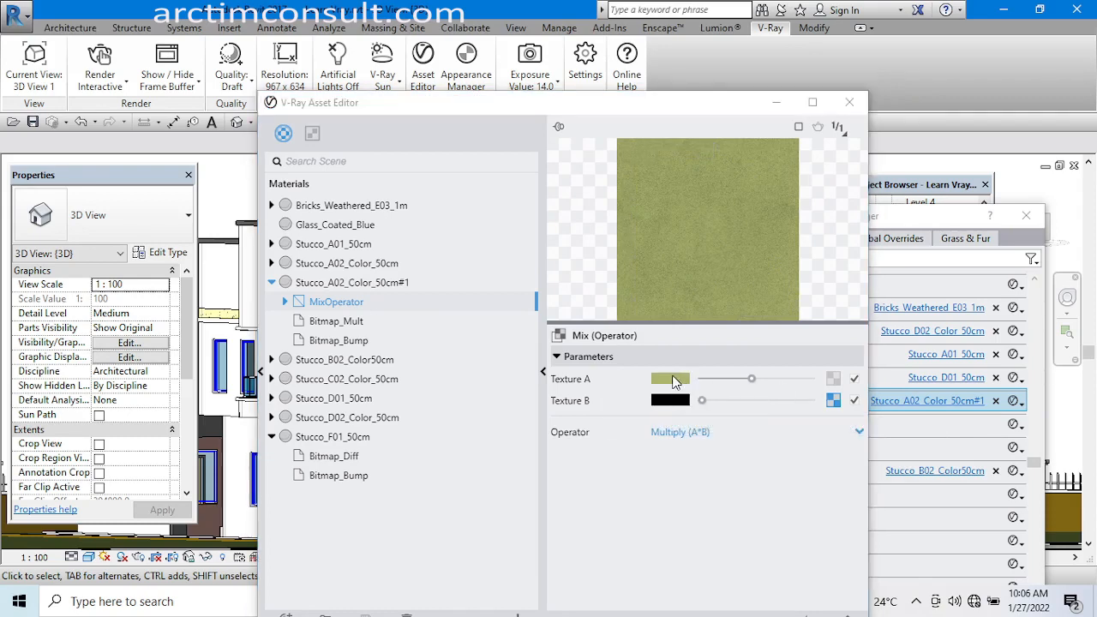
{"action": "left_click", "coordinate": [671, 378]}
{"action": "left_click_drag", "start_coordinate": [582, 103], "coordinate": [769, 264]}
{"action": "left_click_drag", "start_coordinate": [347, 233], "coordinate": [271, 186]}
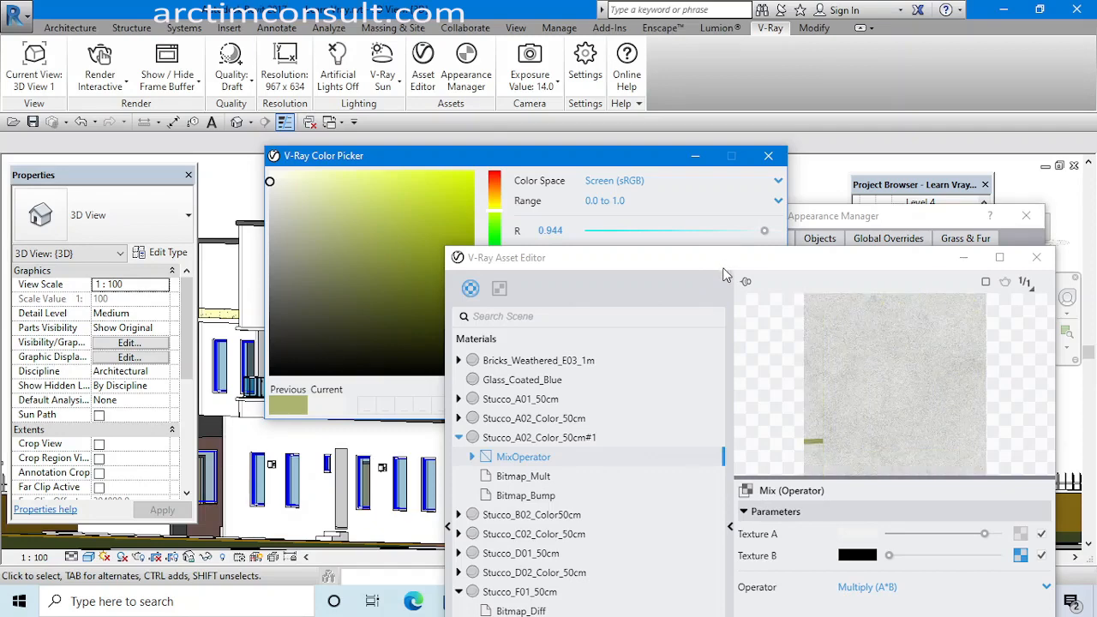
{"action": "left_click", "coordinate": [269, 178]}
{"action": "left_click_drag", "start_coordinate": [268, 178], "coordinate": [267, 169]}
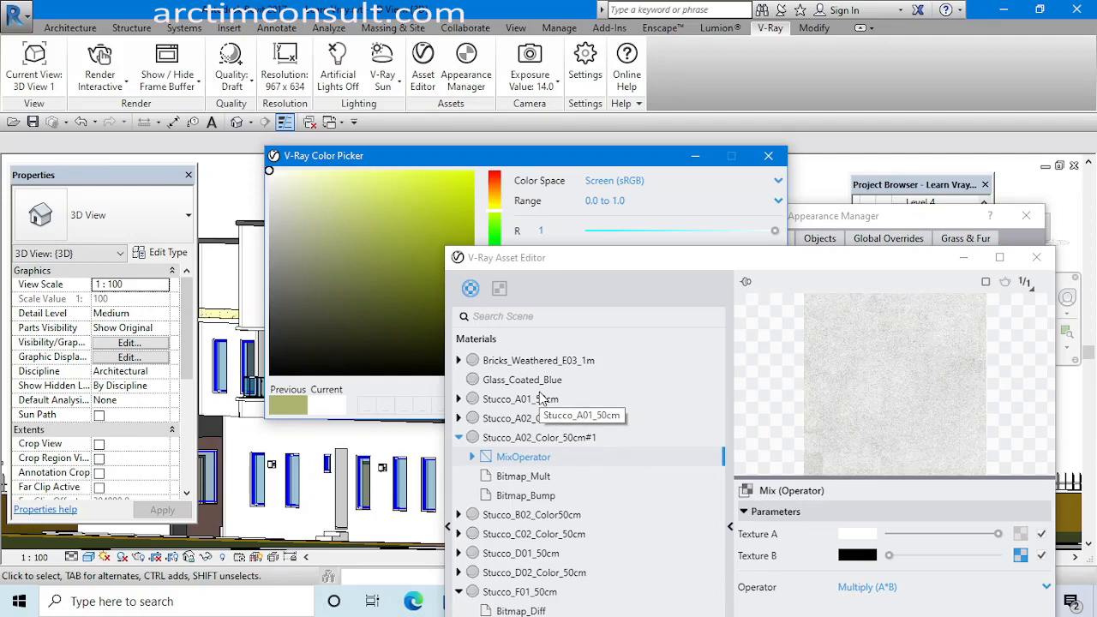
Close the Asset Editor, the Color Picker and the Appearance Manager.
{"action": "left_click_drag", "start_coordinate": [671, 264], "coordinate": [559, 179]}
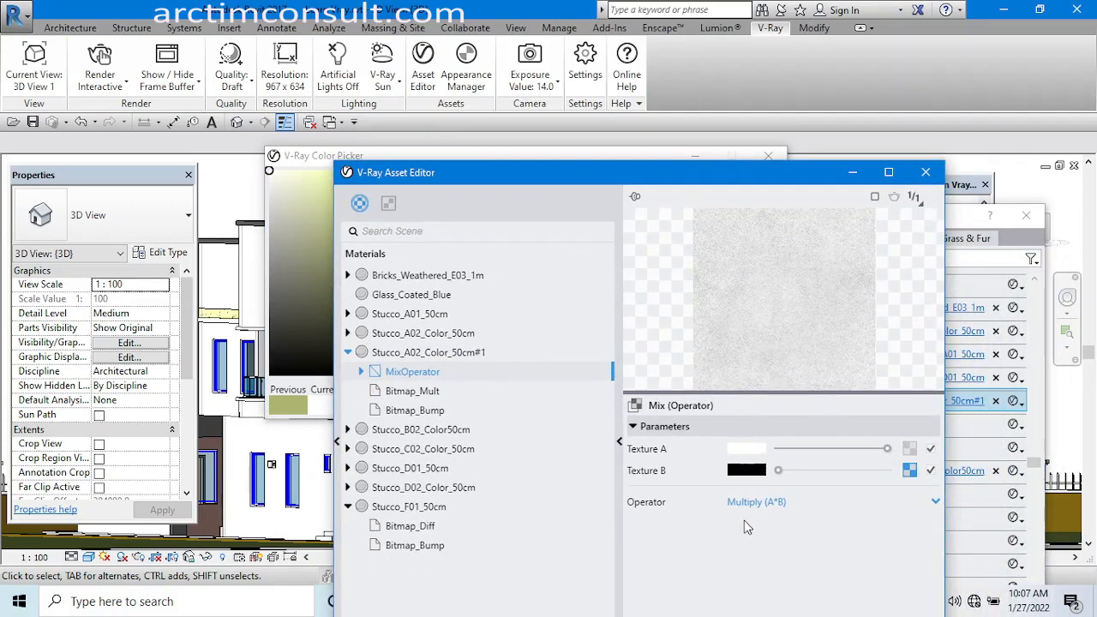
{"action": "left_click", "coordinate": [925, 175]}
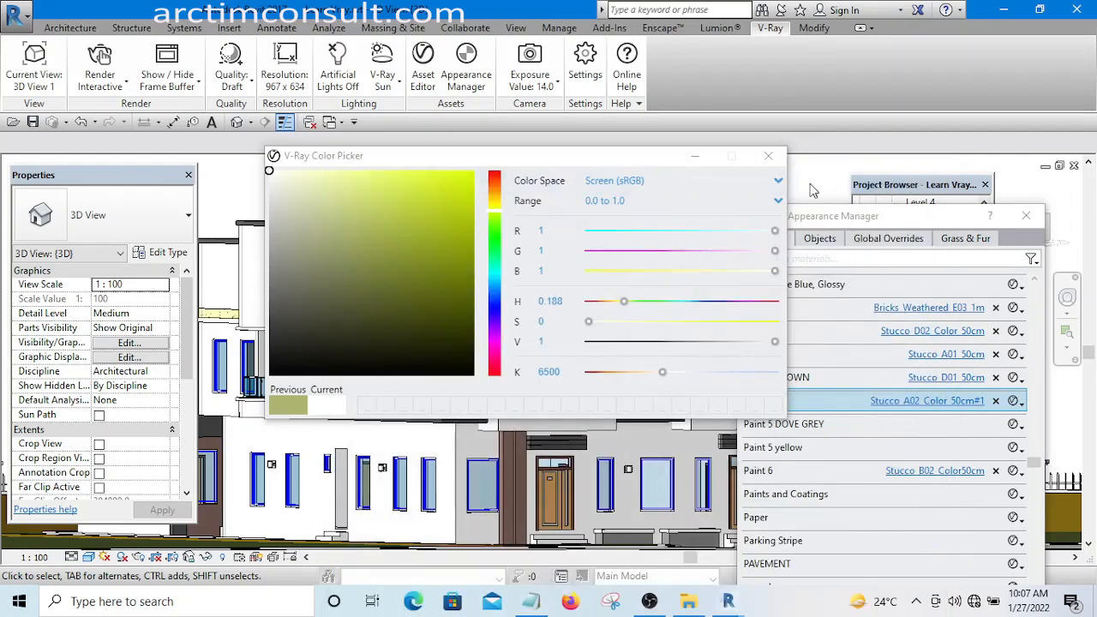
{"action": "left_click", "coordinate": [768, 158]}
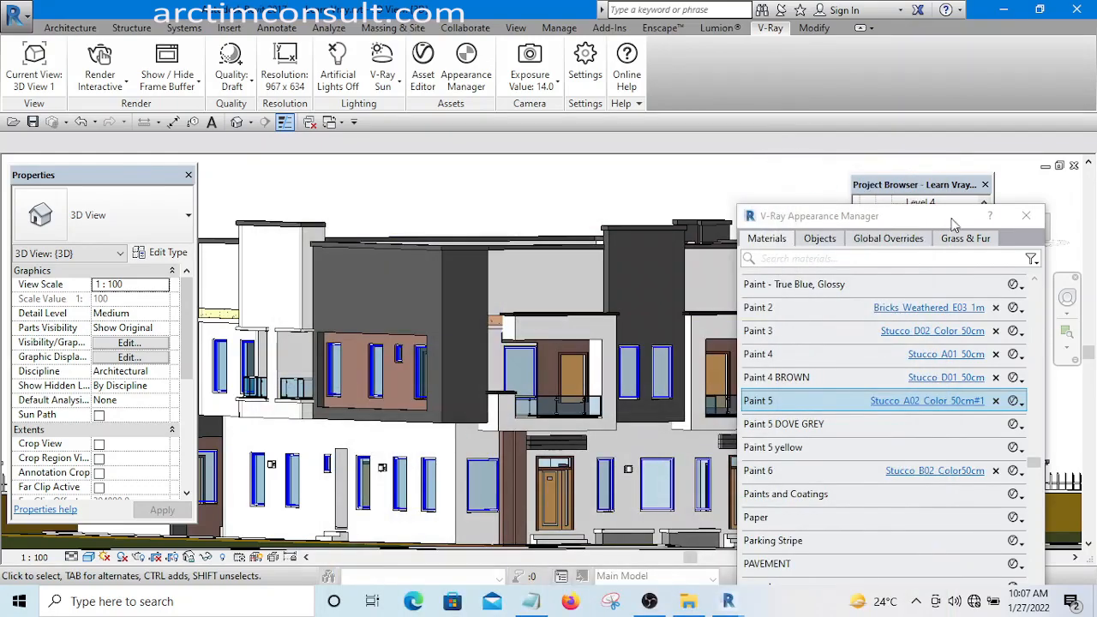
{"action": "left_click", "coordinate": [1024, 216]}
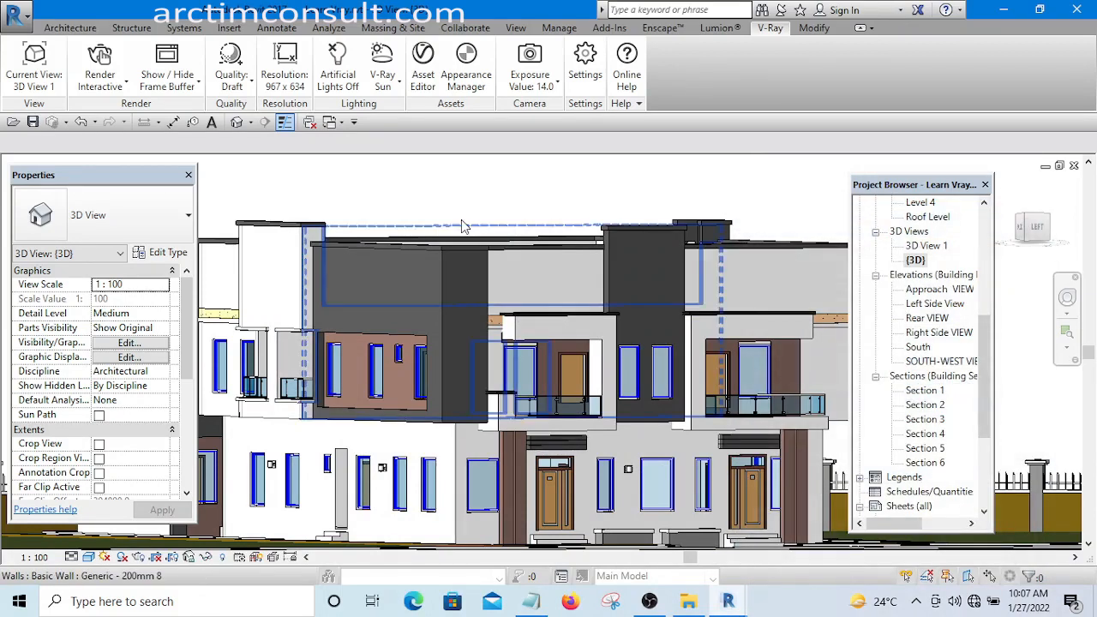
Run an interactive V-Ray render of 3D View 1 to check the white stucco, and close the frame buffer and rendering progress.
{"action": "left_click", "coordinate": [125, 86]}
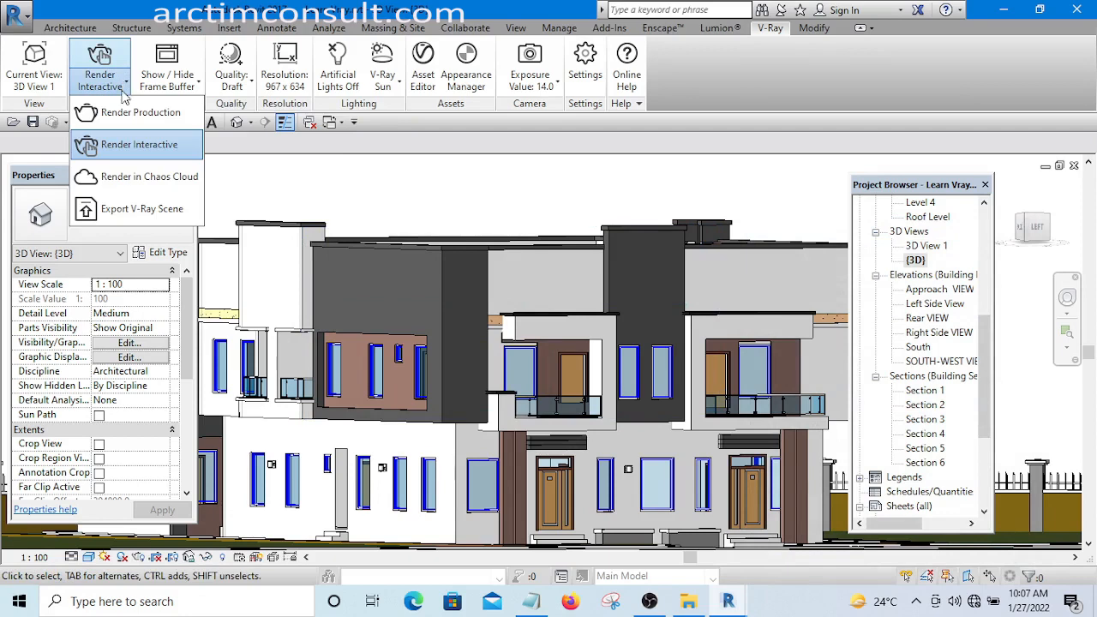
{"action": "left_click", "coordinate": [128, 144]}
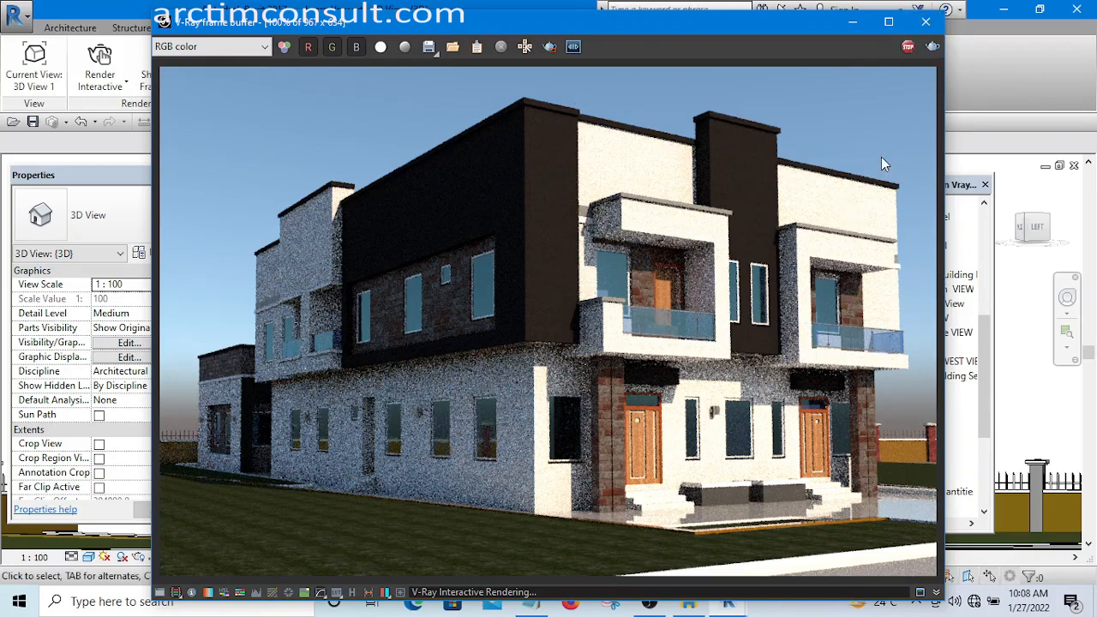
{"action": "left_click", "coordinate": [929, 23]}
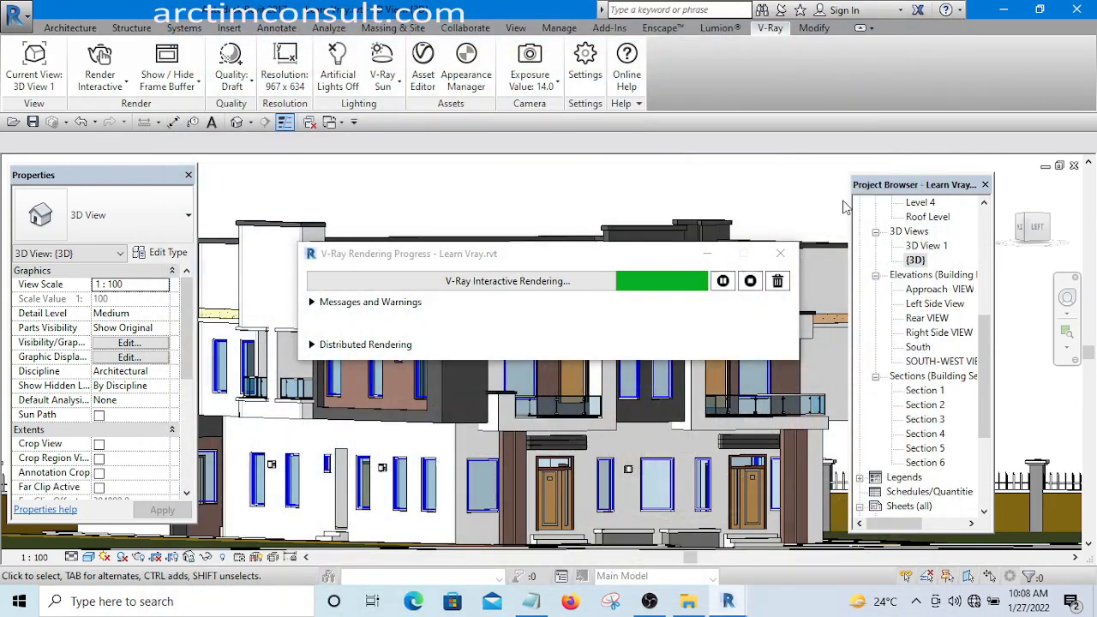
{"action": "left_click", "coordinate": [780, 252]}
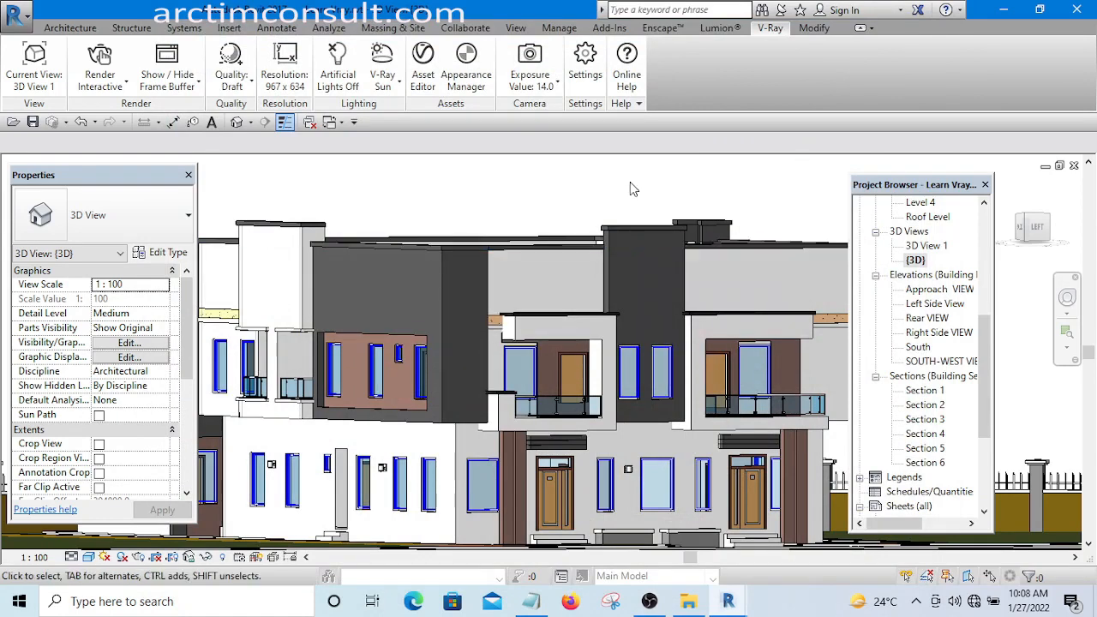
Examine the duplex's front facade in the 3D view, comparing the brown window wall, dark wall panels and balconies.
{"action": "middle_click_drag", "start_coordinate": [555, 199], "coordinate": [563, 176]}
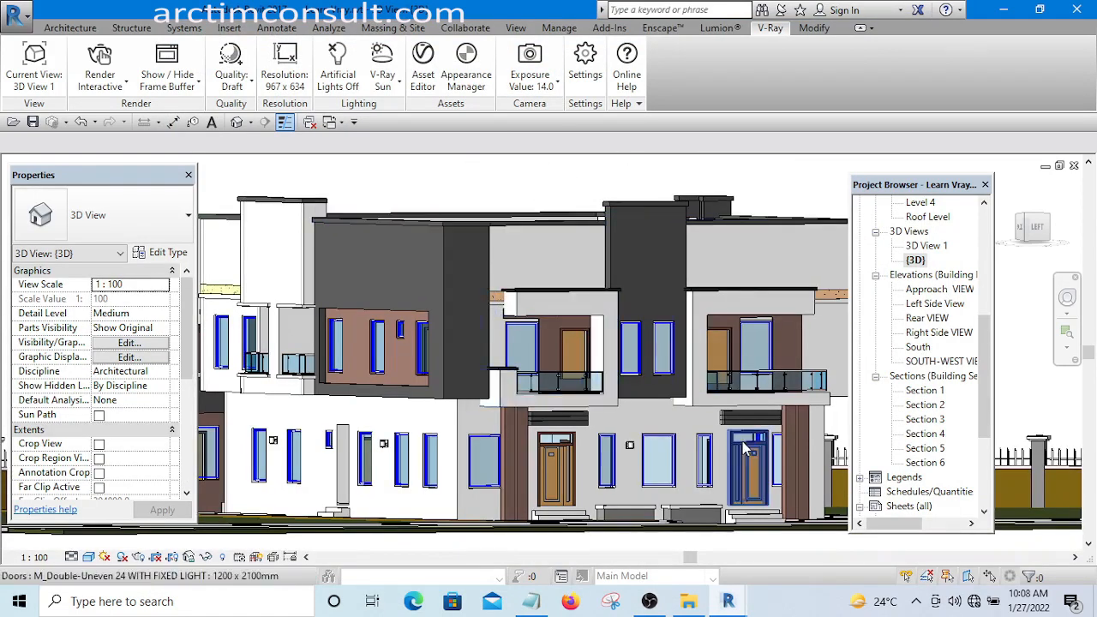
{"action": "scroll", "coordinate": [503, 455], "scroll_direction": "up", "scroll_amount": 4}
{"action": "scroll", "coordinate": [526, 439], "scroll_direction": "down", "scroll_amount": 4}
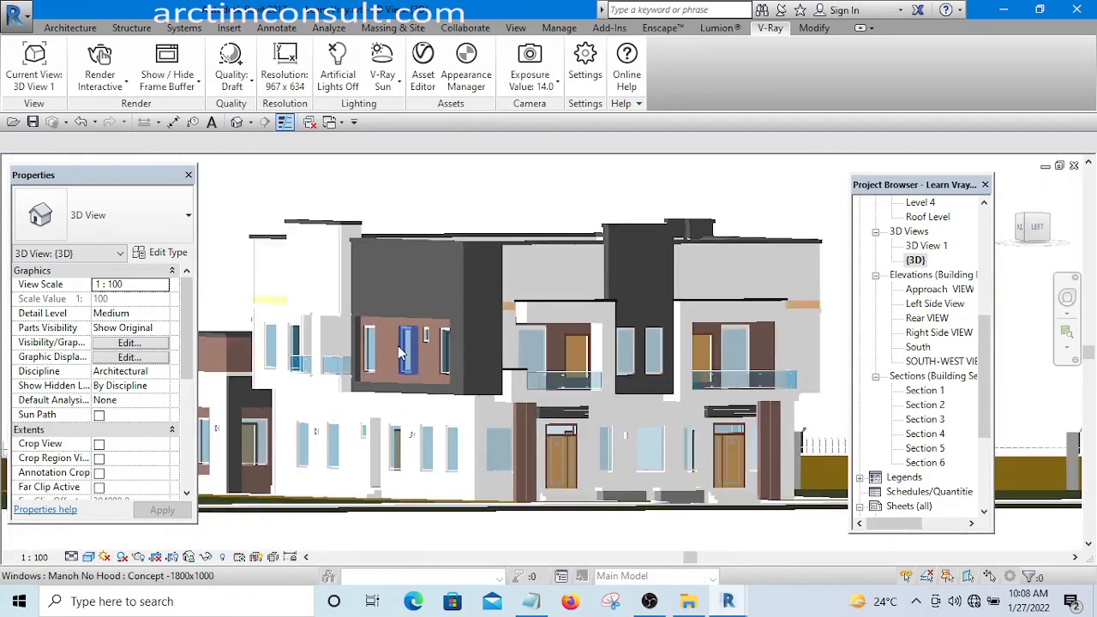
{"action": "scroll", "coordinate": [386, 348], "scroll_direction": "up", "scroll_amount": 2}
{"action": "scroll", "coordinate": [370, 341], "scroll_direction": "up", "scroll_amount": 2}
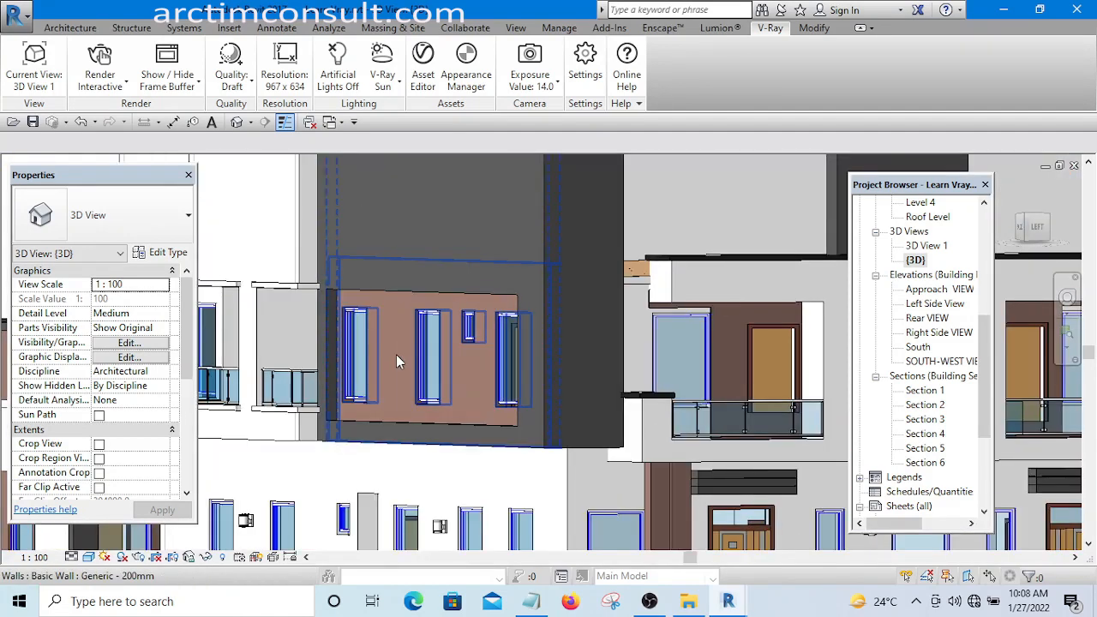
{"action": "scroll", "coordinate": [405, 347], "scroll_direction": "down", "scroll_amount": 5}
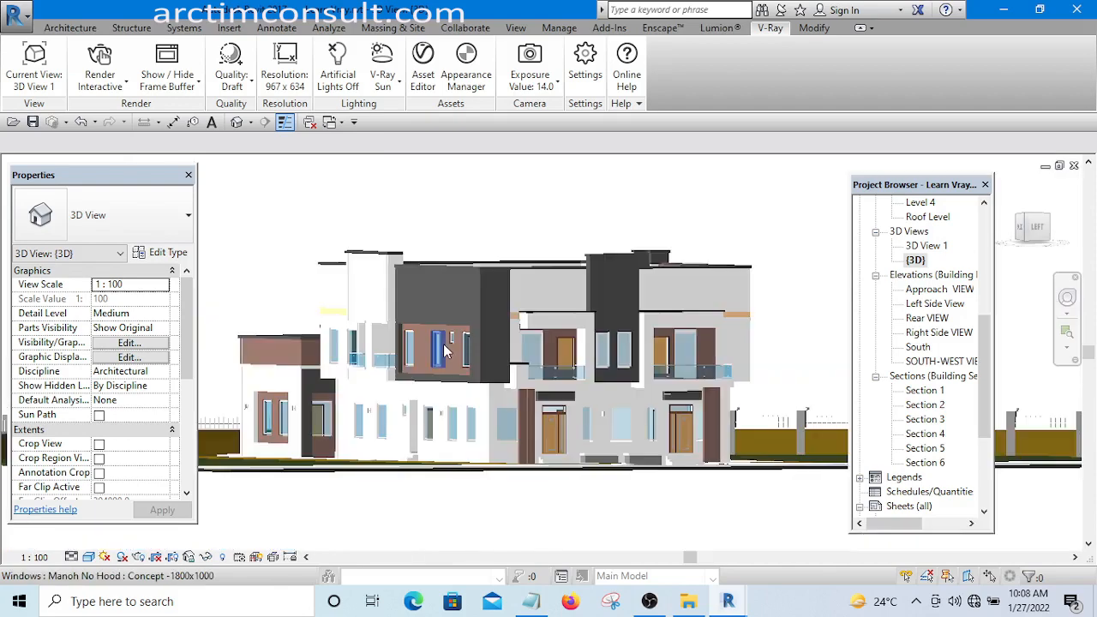
{"action": "scroll", "coordinate": [555, 364], "scroll_direction": "up", "scroll_amount": 4}
{"action": "scroll", "coordinate": [713, 334], "scroll_direction": "down", "scroll_amount": 5}
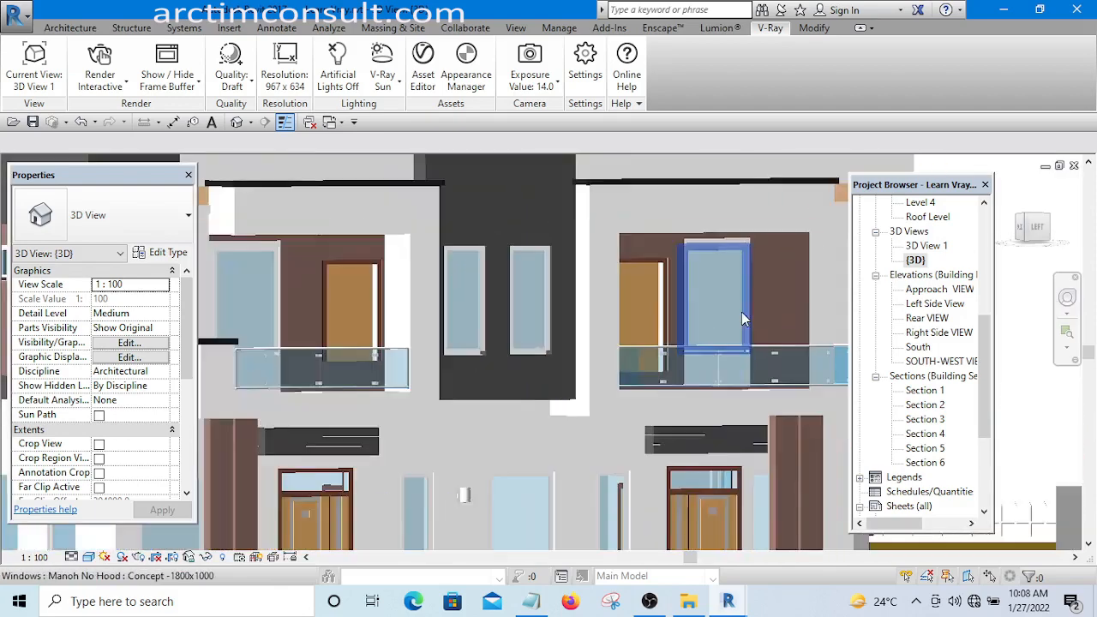
{"action": "scroll", "coordinate": [507, 314], "scroll_direction": "up", "scroll_amount": 4}
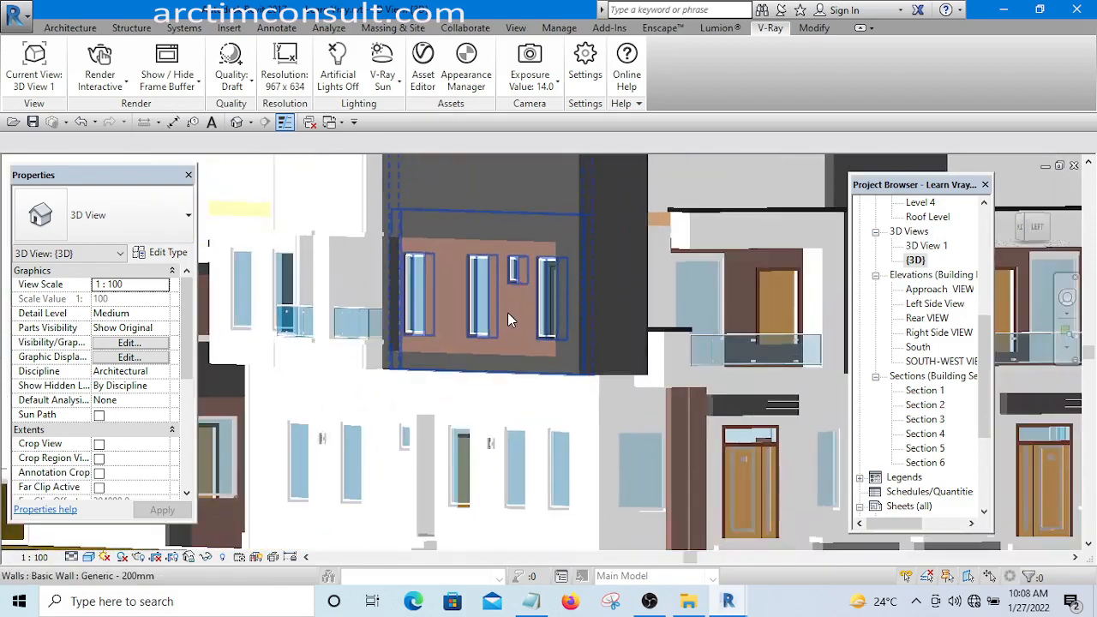
Check which material the brown upper-floor window wall uses in its type's structure layers, and close the dialogs without changes.
{"action": "left_click", "coordinate": [507, 319]}
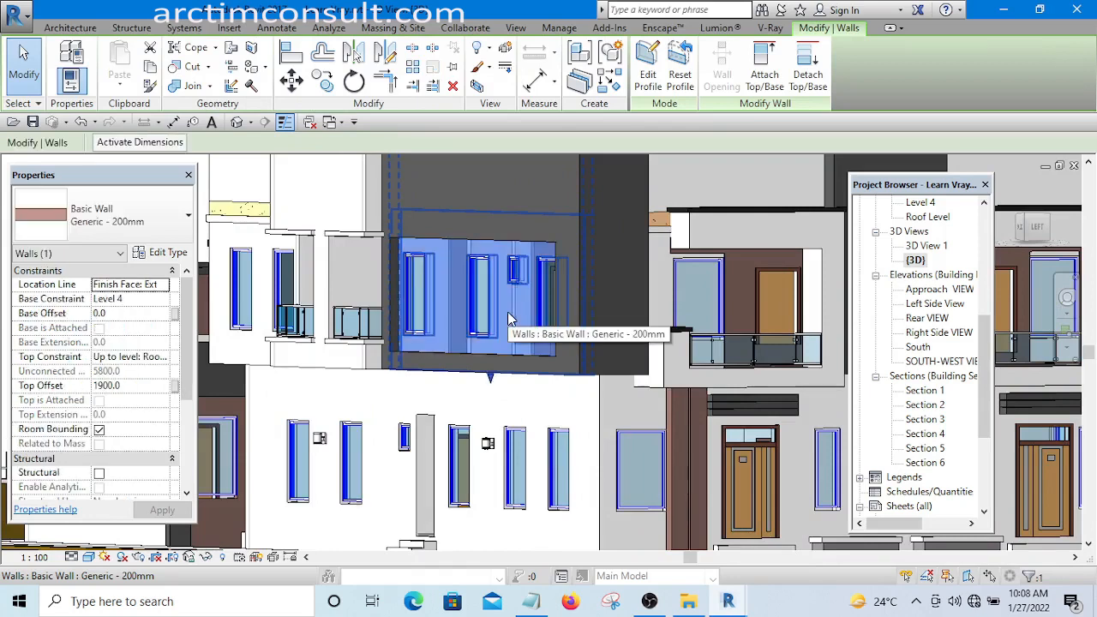
{"action": "left_click", "coordinate": [163, 255]}
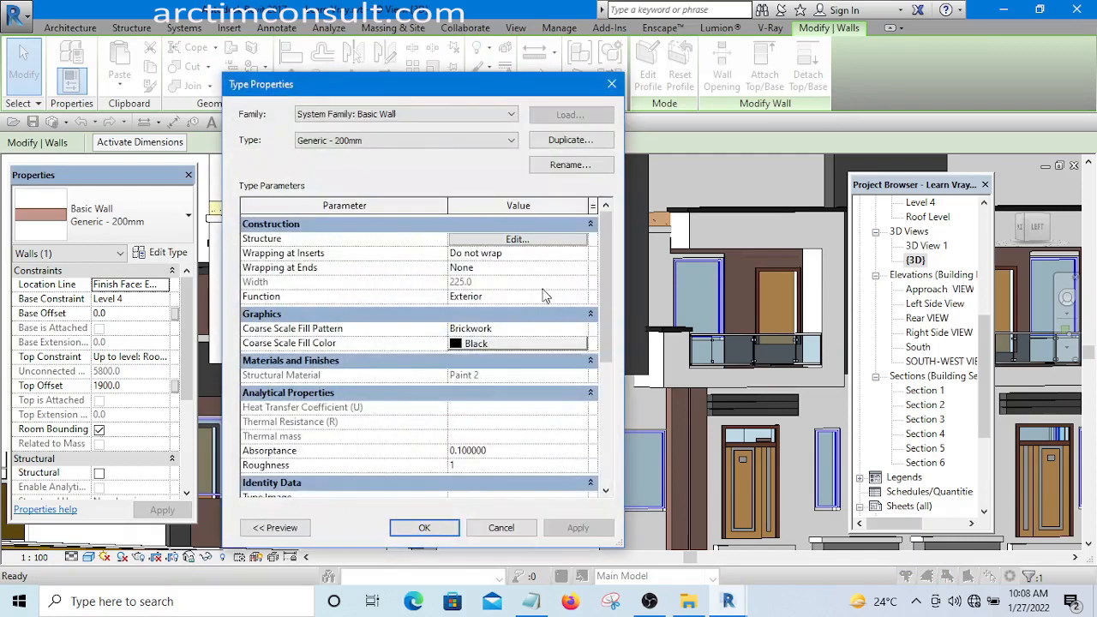
{"action": "left_click", "coordinate": [526, 241]}
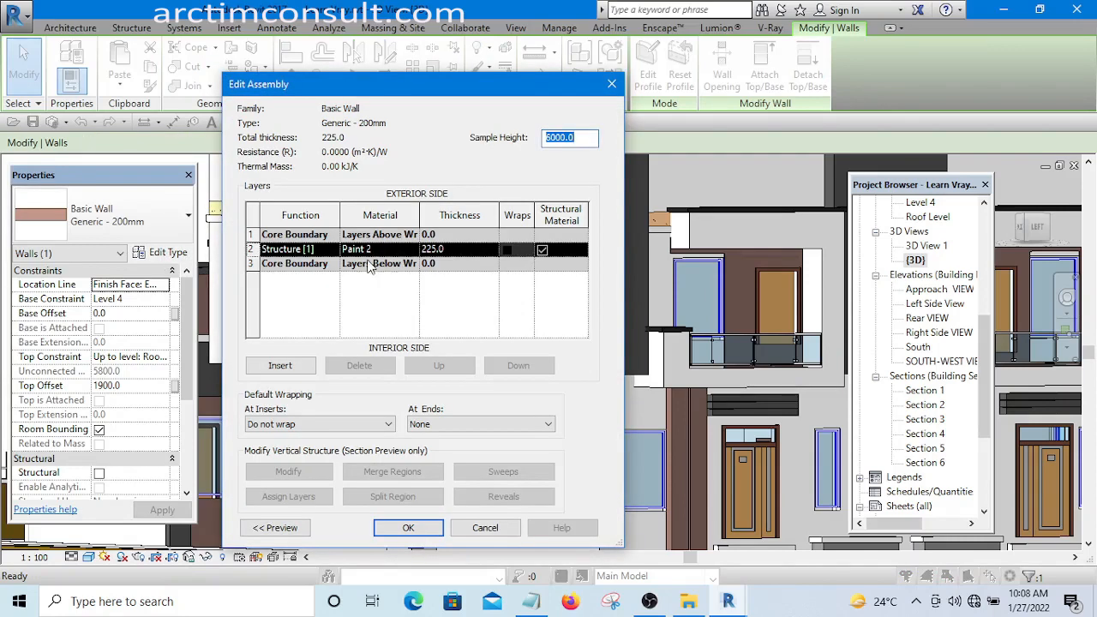
{"action": "left_click", "coordinate": [412, 249]}
{"action": "left_click", "coordinate": [412, 249]}
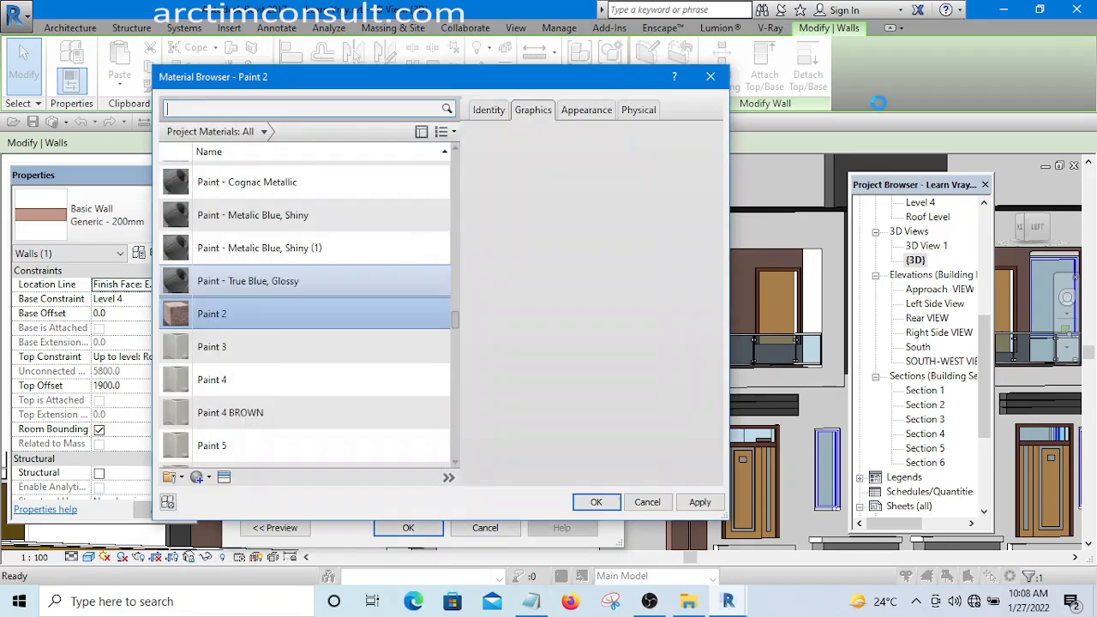
{"action": "left_click", "coordinate": [712, 77]}
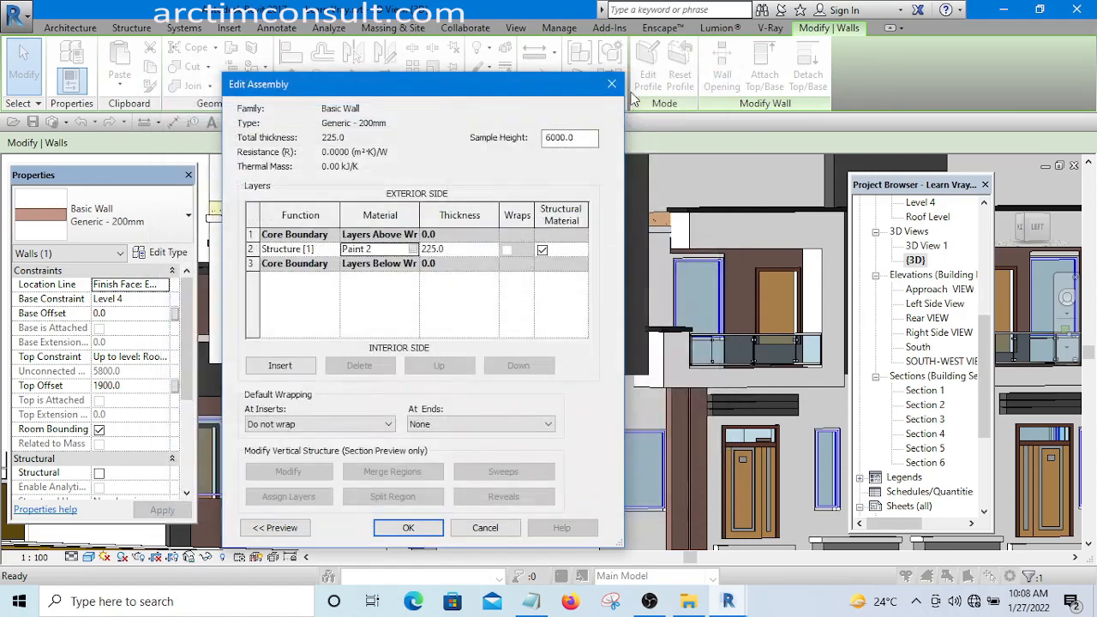
{"action": "left_click", "coordinate": [611, 87]}
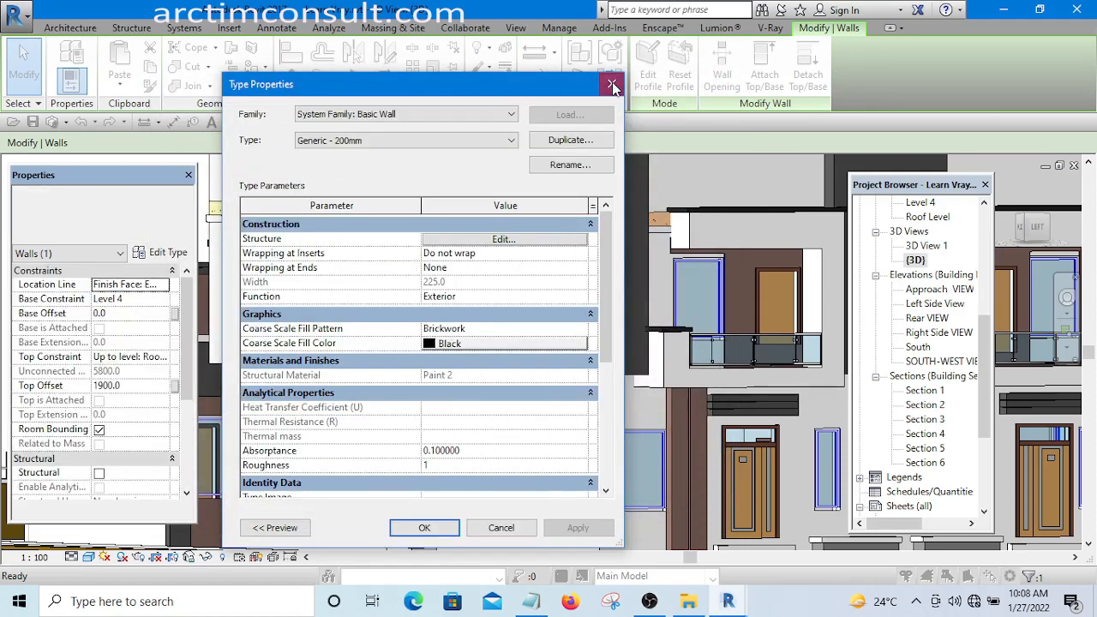
{"action": "left_click", "coordinate": [611, 85]}
{"action": "scroll", "coordinate": [698, 248], "scroll_direction": "down", "scroll_amount": 5}
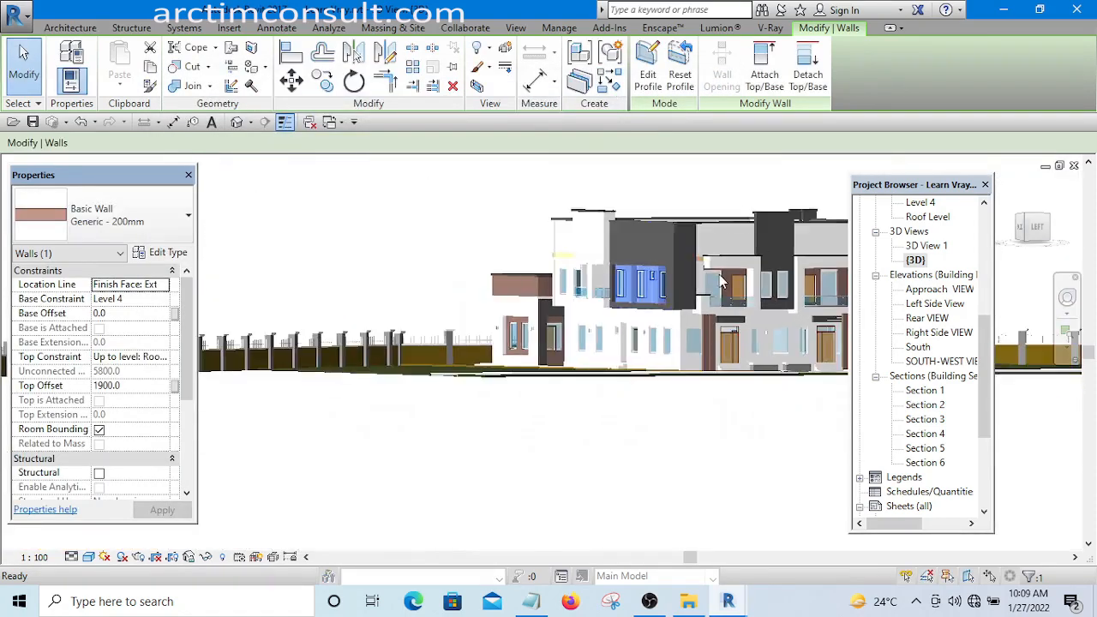
{"action": "left_click", "coordinate": [700, 248]}
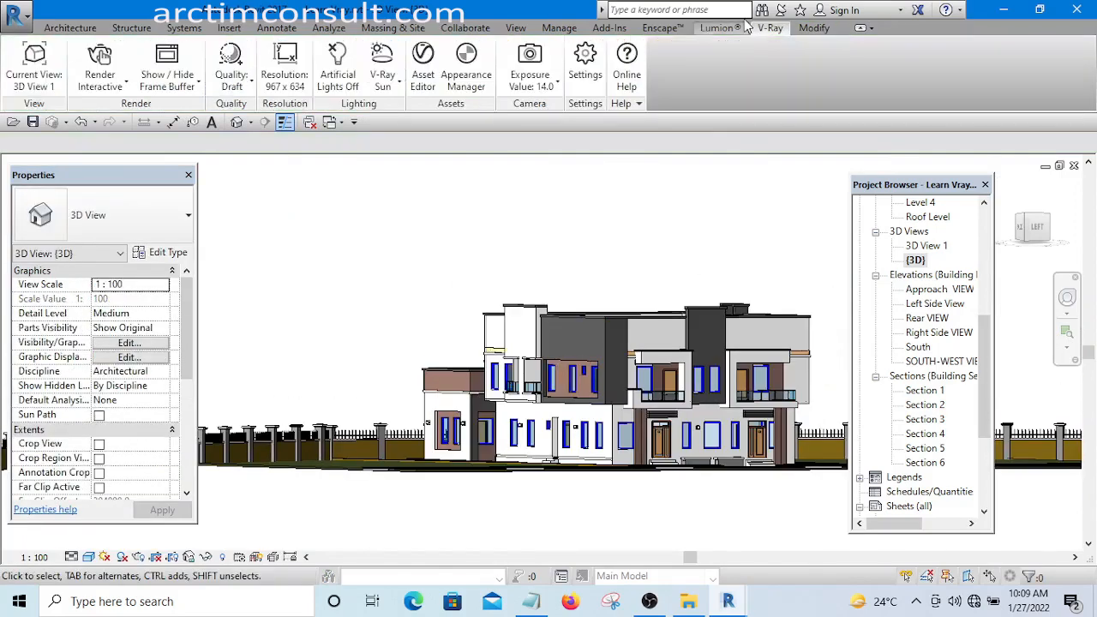
Open the V-Ray Appearance Manager and locate Paint 2 in the materials list.
{"action": "left_click", "coordinate": [467, 76]}
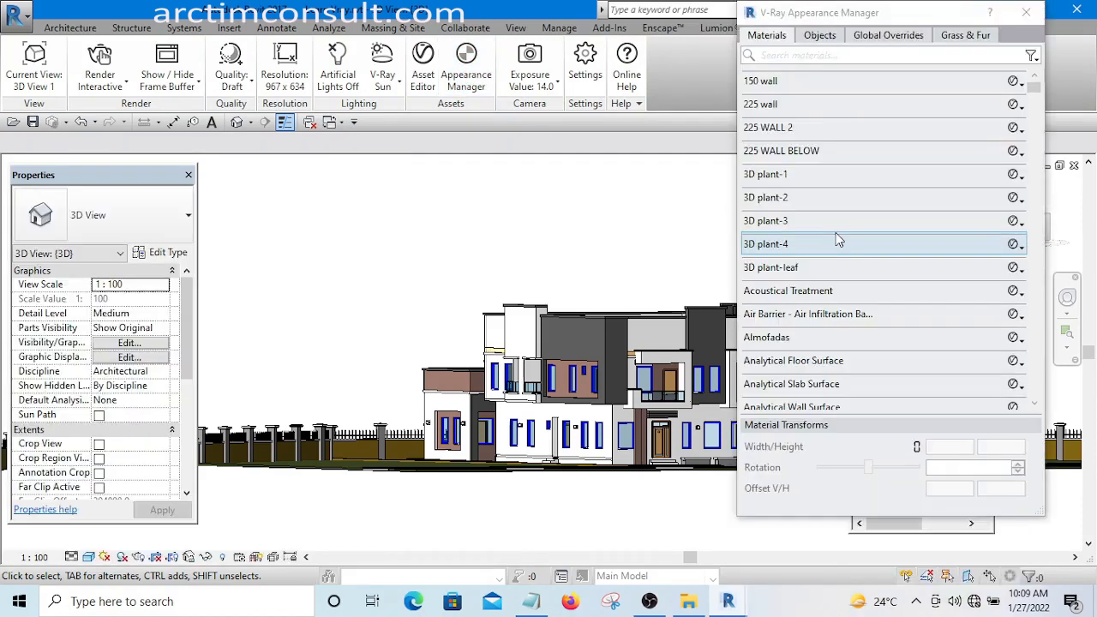
{"action": "left_click_drag", "start_coordinate": [871, 18], "coordinate": [758, 31]}
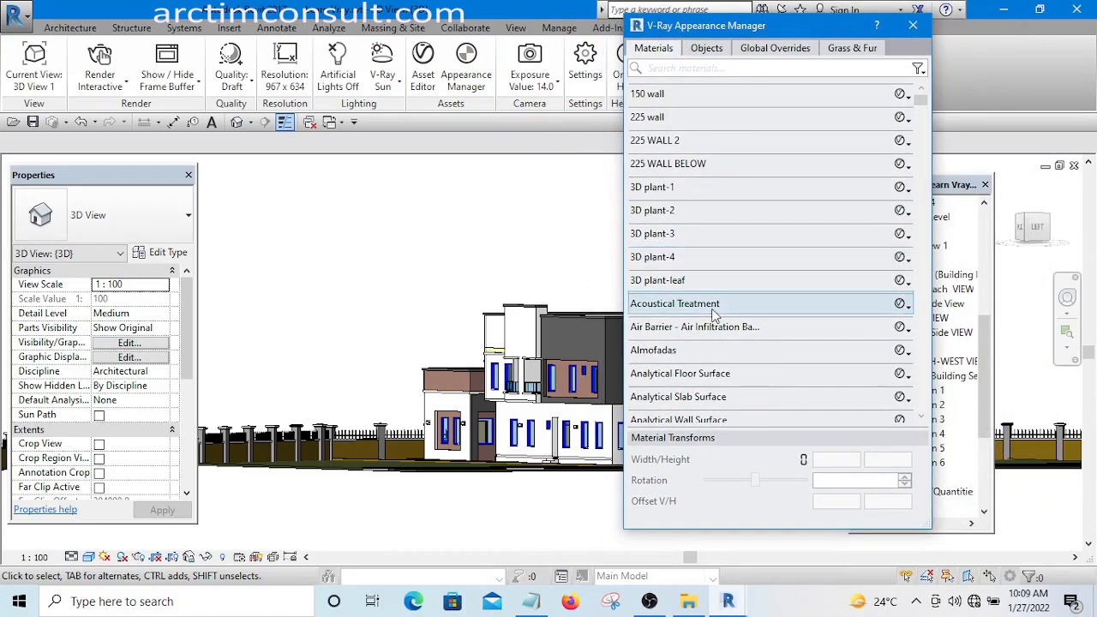
{"action": "scroll", "coordinate": [714, 316], "scroll_direction": "down", "scroll_amount": 4}
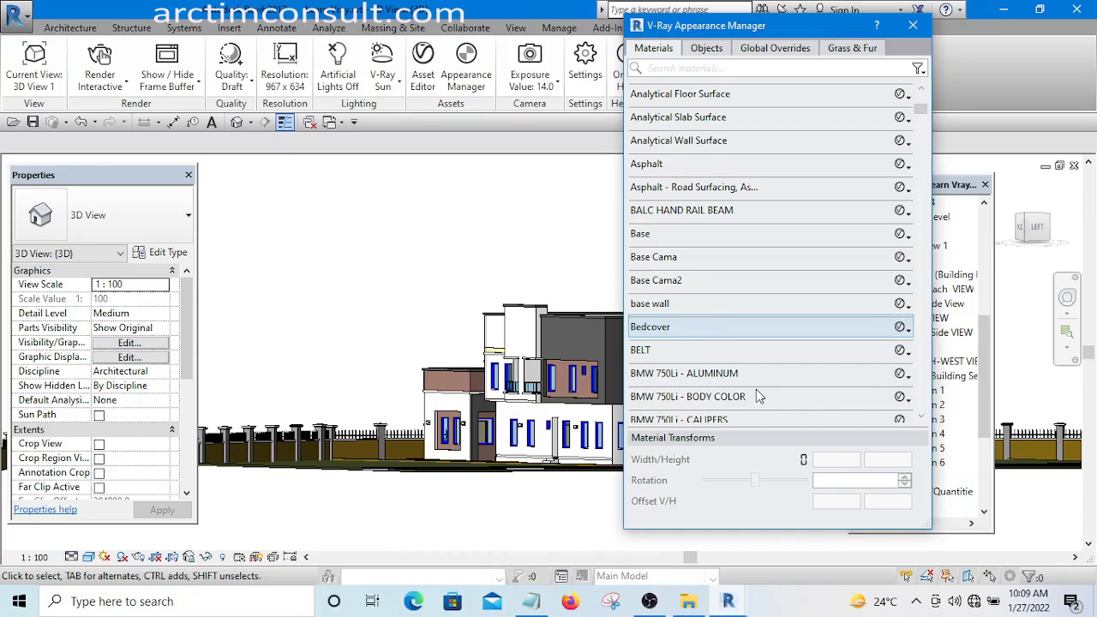
{"action": "scroll", "coordinate": [762, 382], "scroll_direction": "down", "scroll_amount": 6}
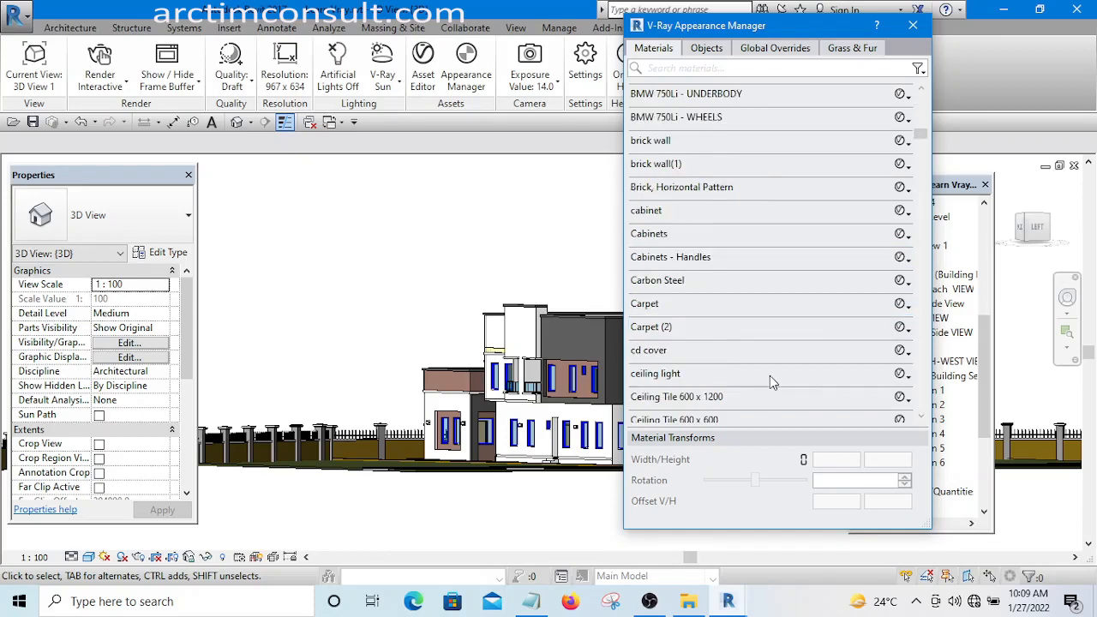
{"action": "scroll", "coordinate": [769, 375], "scroll_direction": "down", "scroll_amount": 6}
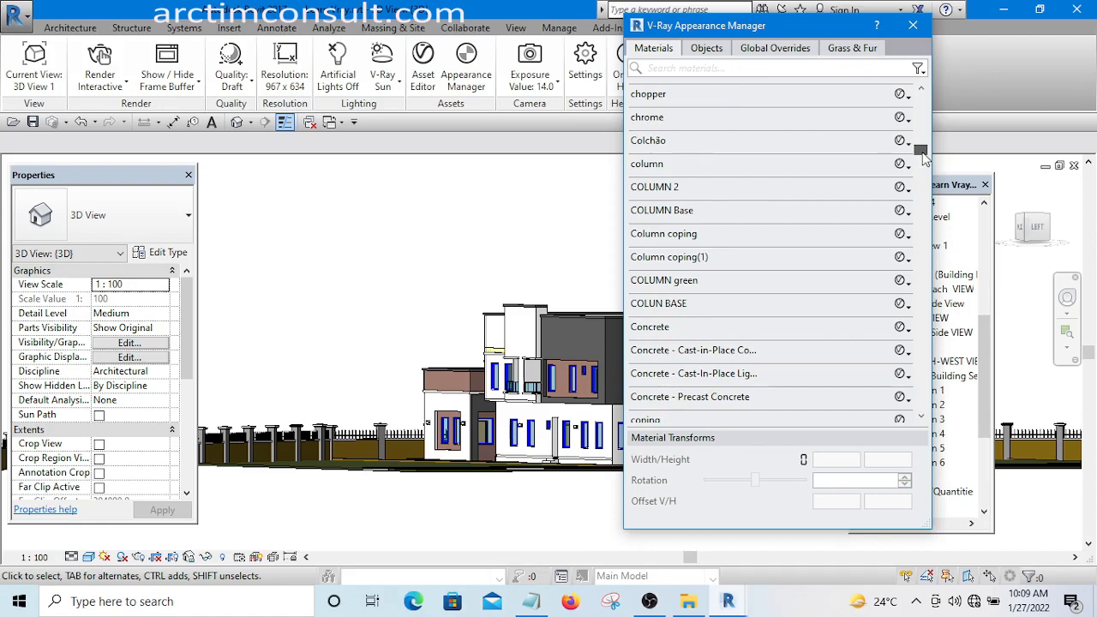
{"action": "scroll", "coordinate": [918, 304], "scroll_direction": "down", "scroll_amount": 6}
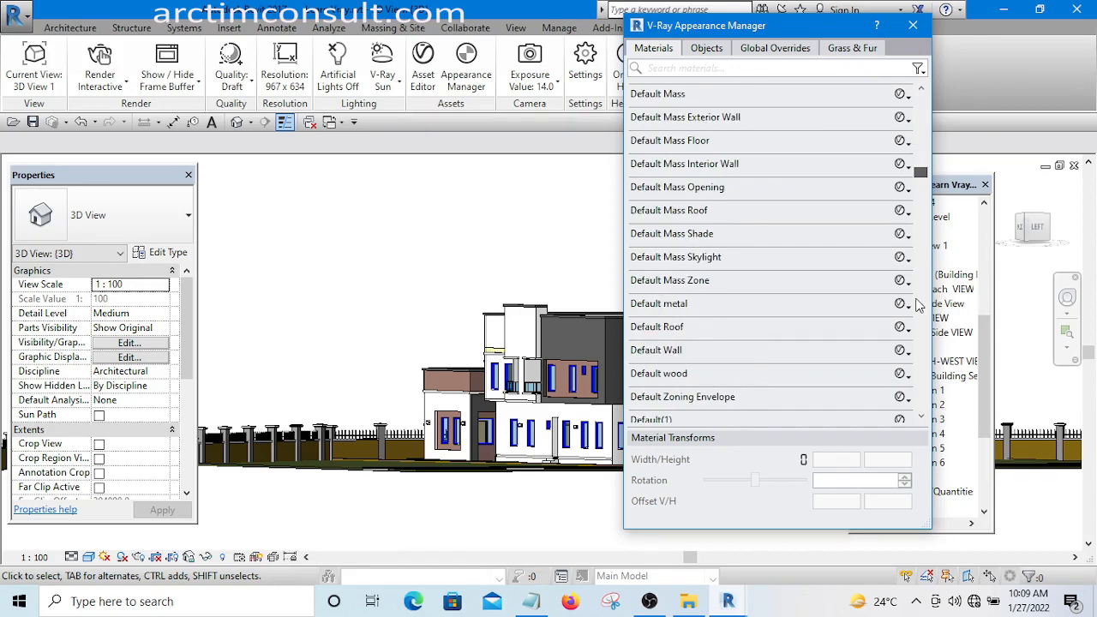
{"action": "scroll", "coordinate": [918, 305], "scroll_direction": "down", "scroll_amount": 8}
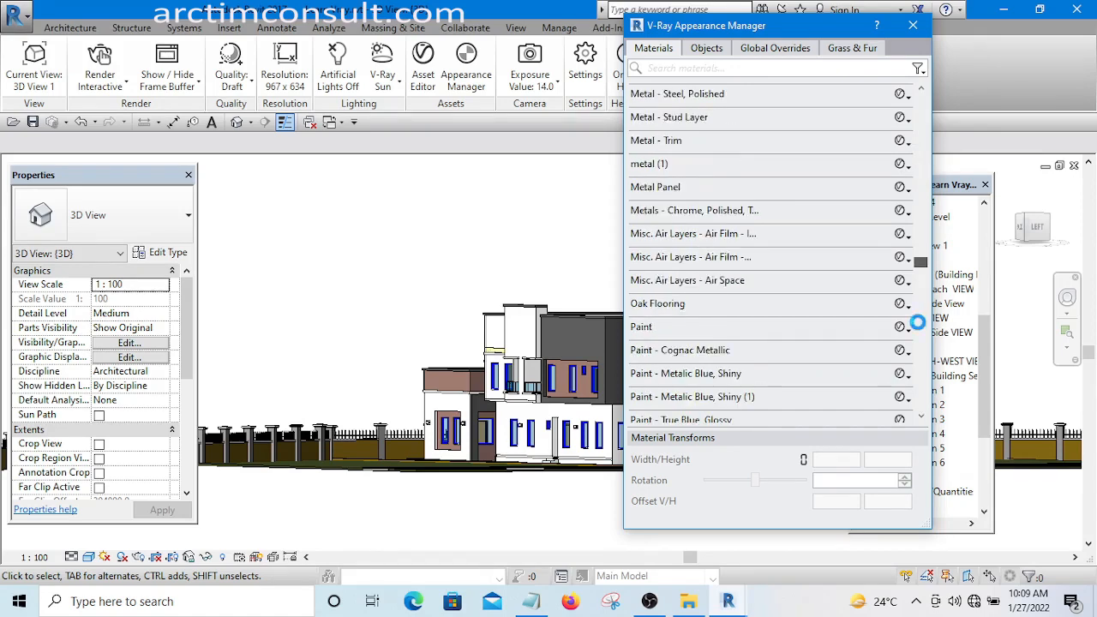
{"action": "left_click", "coordinate": [918, 324]}
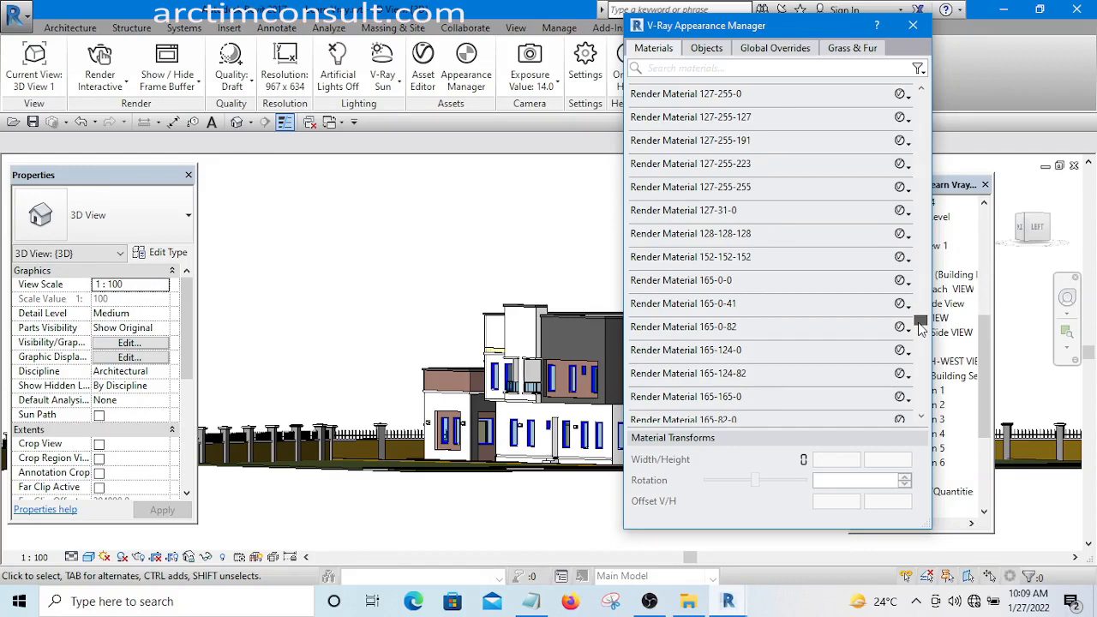
{"action": "left_click_drag", "start_coordinate": [918, 326], "coordinate": [918, 245]}
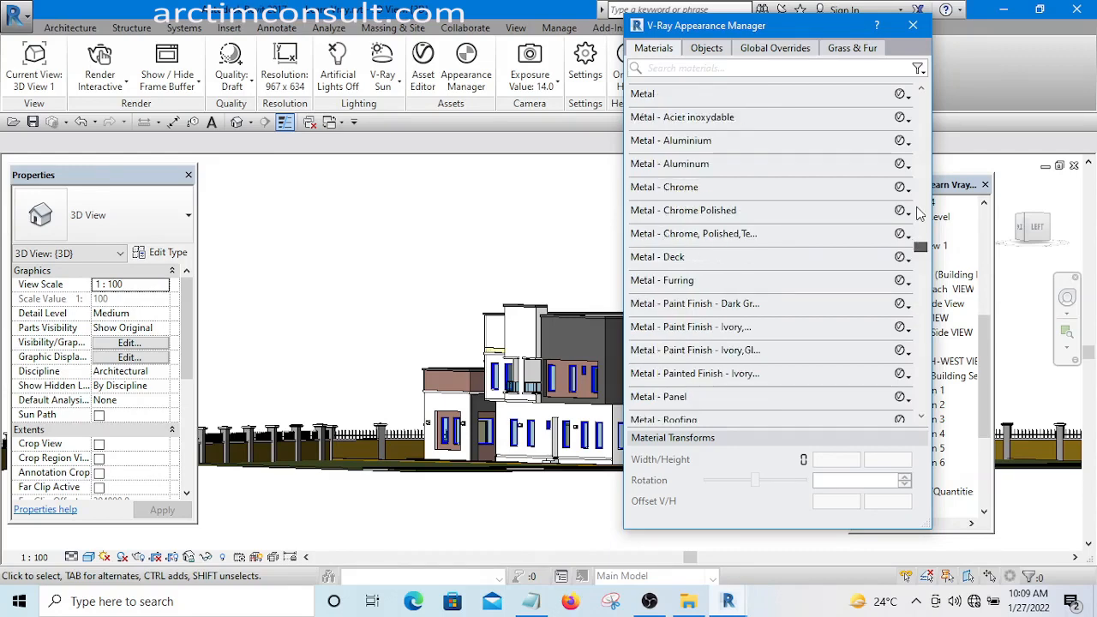
{"action": "left_click_drag", "start_coordinate": [918, 246], "coordinate": [918, 338]}
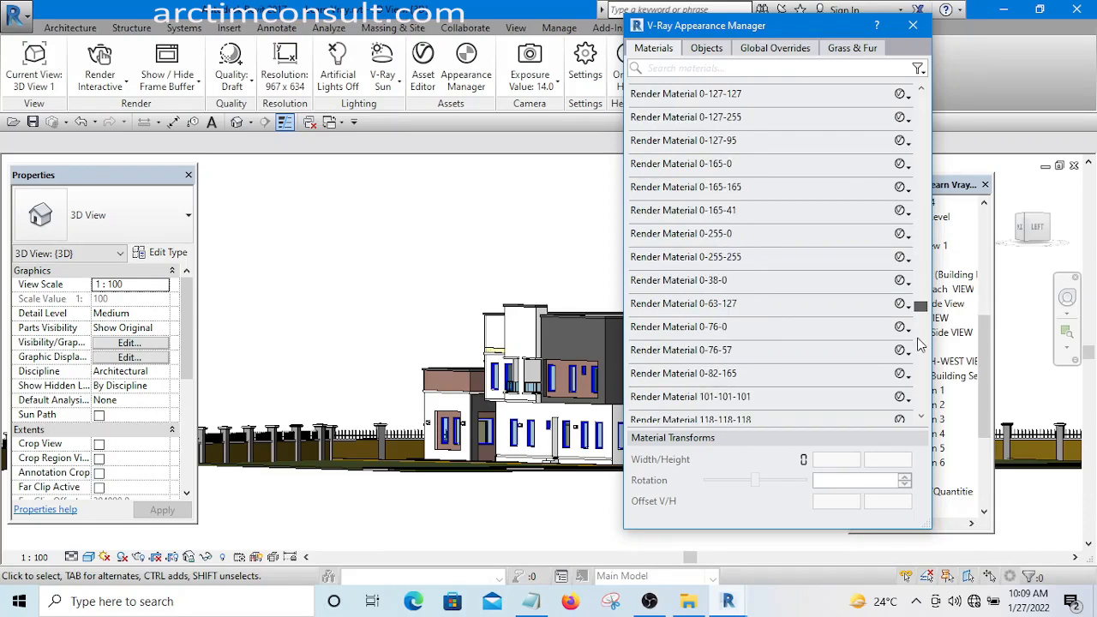
{"action": "left_click_drag", "start_coordinate": [918, 343], "coordinate": [922, 377]}
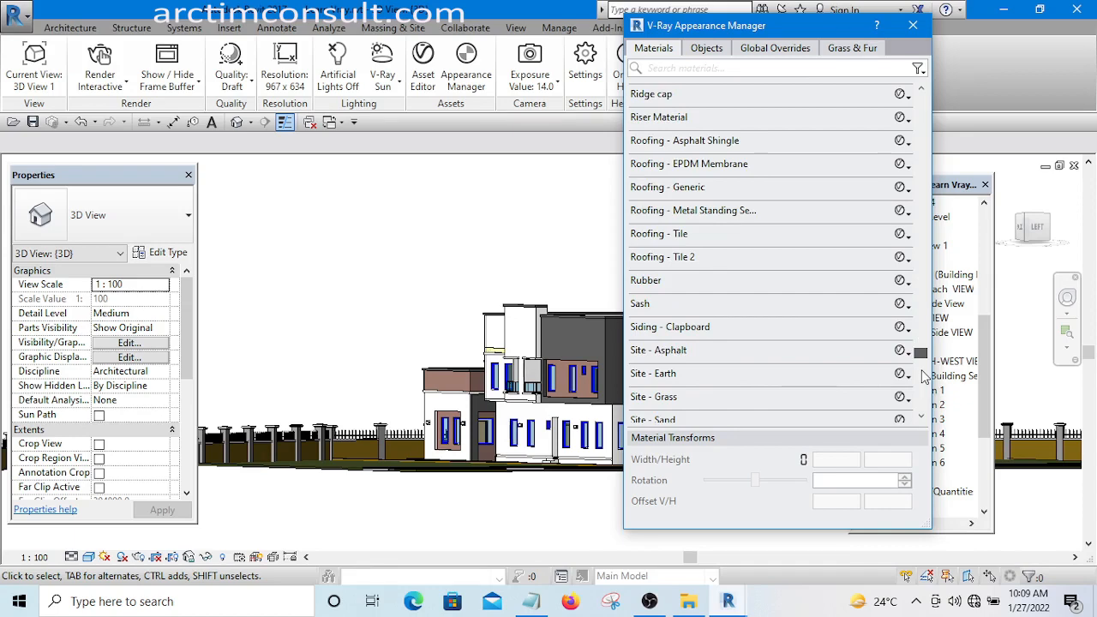
{"action": "left_click_drag", "start_coordinate": [923, 377], "coordinate": [925, 204]}
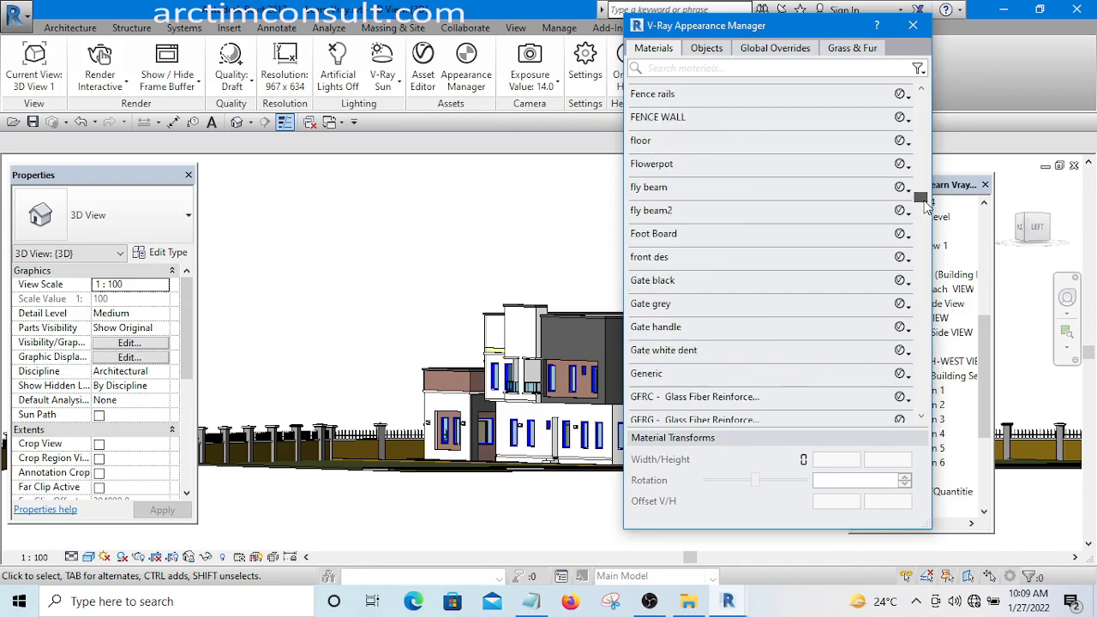
{"action": "scroll", "coordinate": [819, 278], "scroll_direction": "down", "scroll_amount": 4}
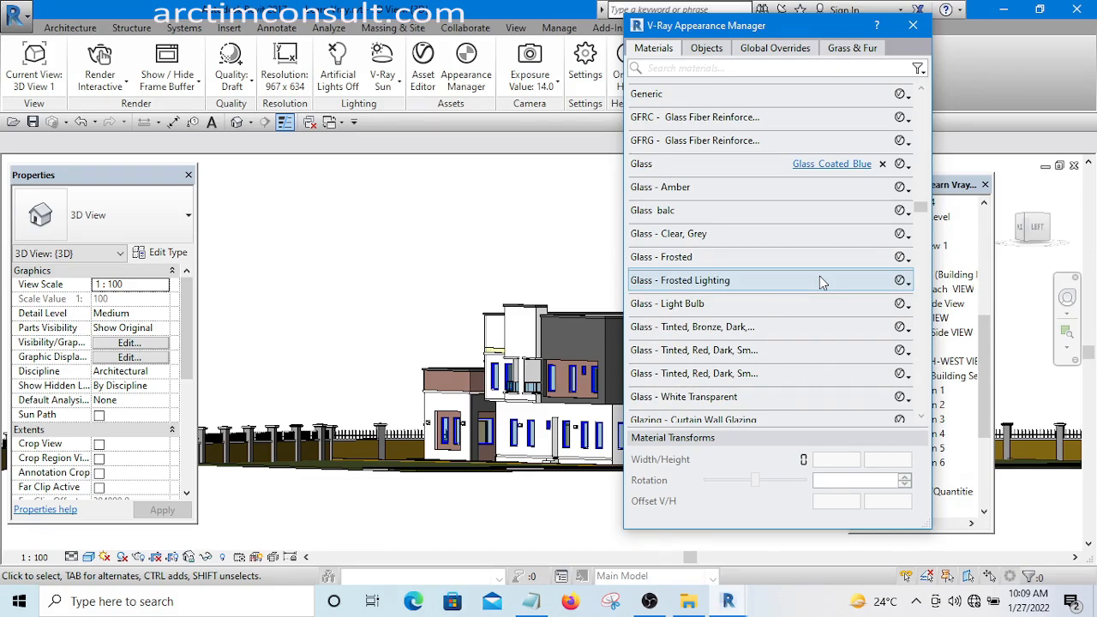
{"action": "scroll", "coordinate": [819, 278], "scroll_direction": "down", "scroll_amount": 8}
{"action": "scroll", "coordinate": [819, 279], "scroll_direction": "down", "scroll_amount": 6}
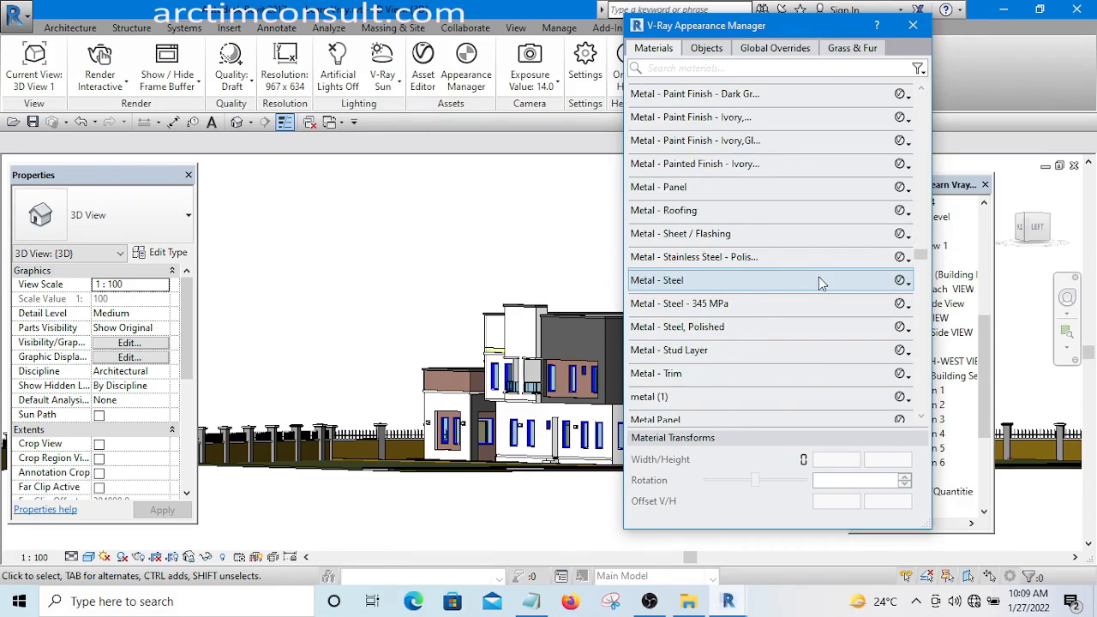
{"action": "scroll", "coordinate": [818, 278], "scroll_direction": "down", "scroll_amount": 8}
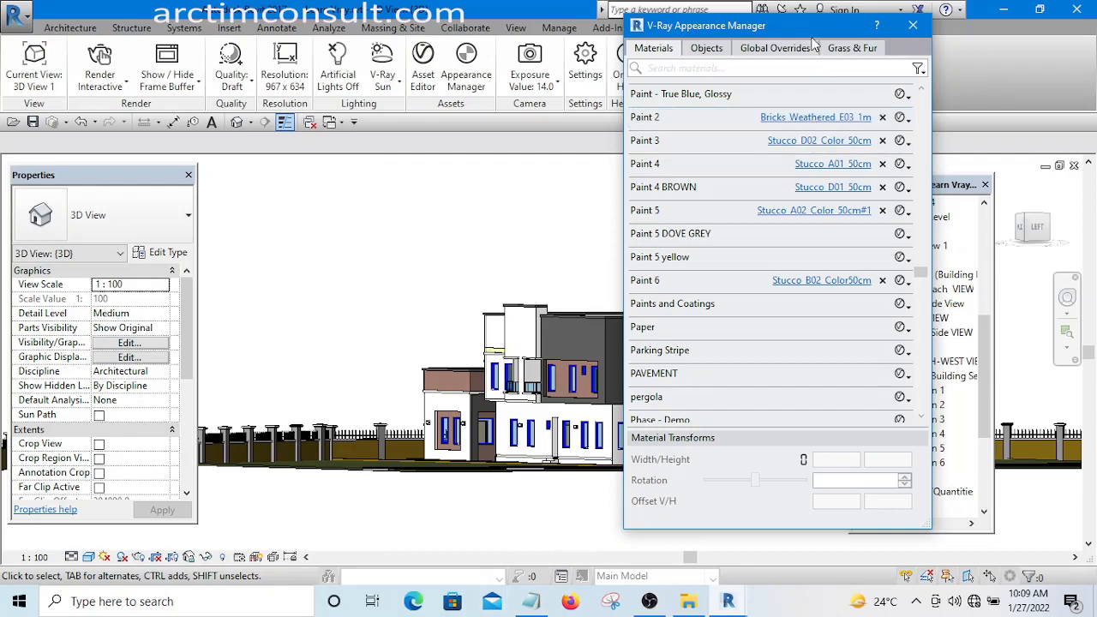
{"action": "mouse_move", "coordinate": [814, 30]}
{"action": "left_mouse_down"}
{"action": "mouse_move", "coordinate": [790, 28]}
{"action": "mouse_move", "coordinate": [680, 88]}
{"action": "mouse_move", "coordinate": [675, 134]}
{"action": "left_mouse_up"}
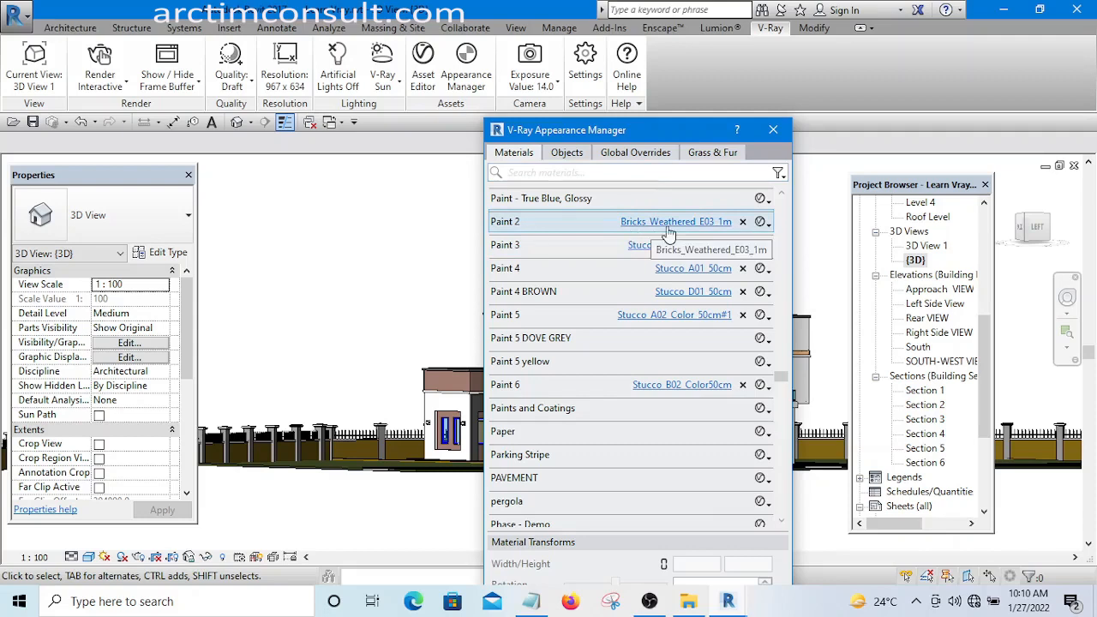
Remove the V-Ray material assigned to Paint 2 and open the V-Ray material file selection for it.
{"action": "left_click", "coordinate": [743, 222]}
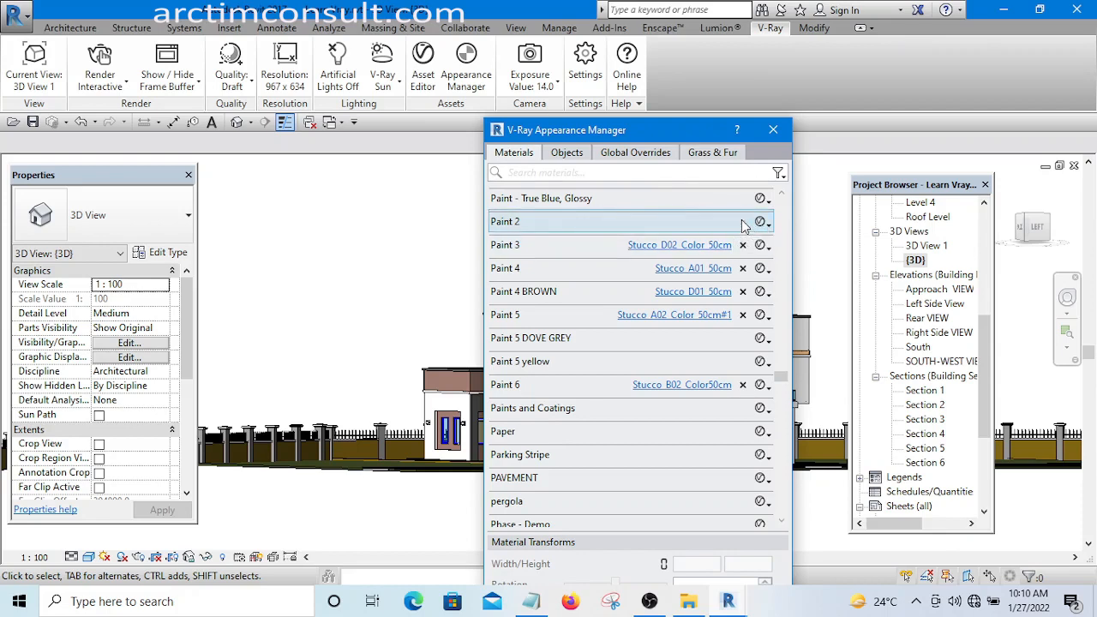
{"action": "double_click", "coordinate": [618, 221]}
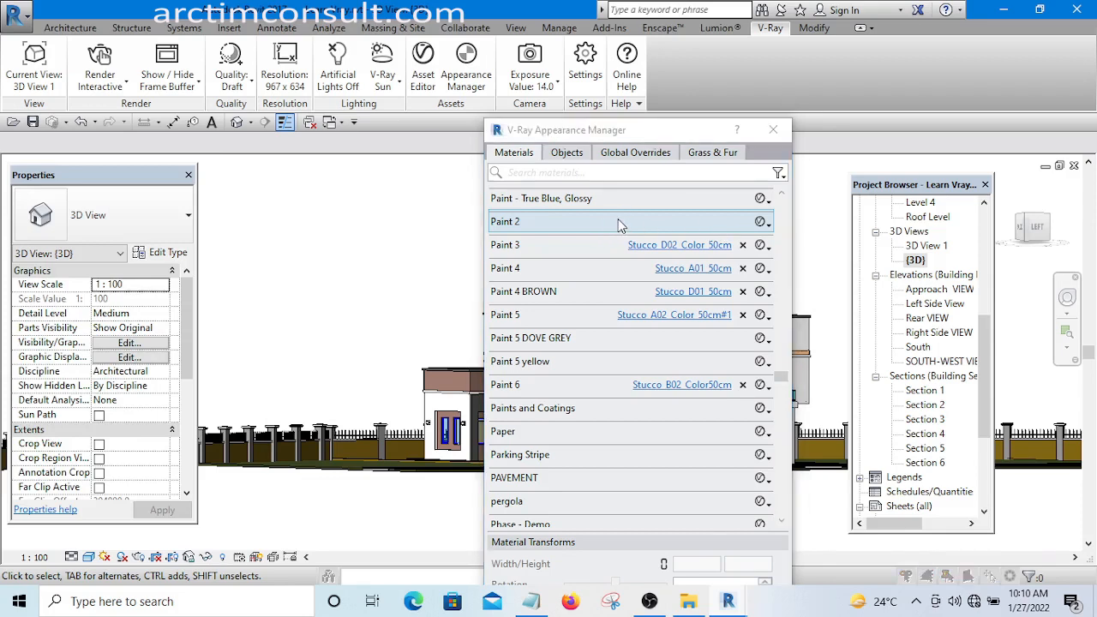
{"action": "right_click", "coordinate": [617, 219]}
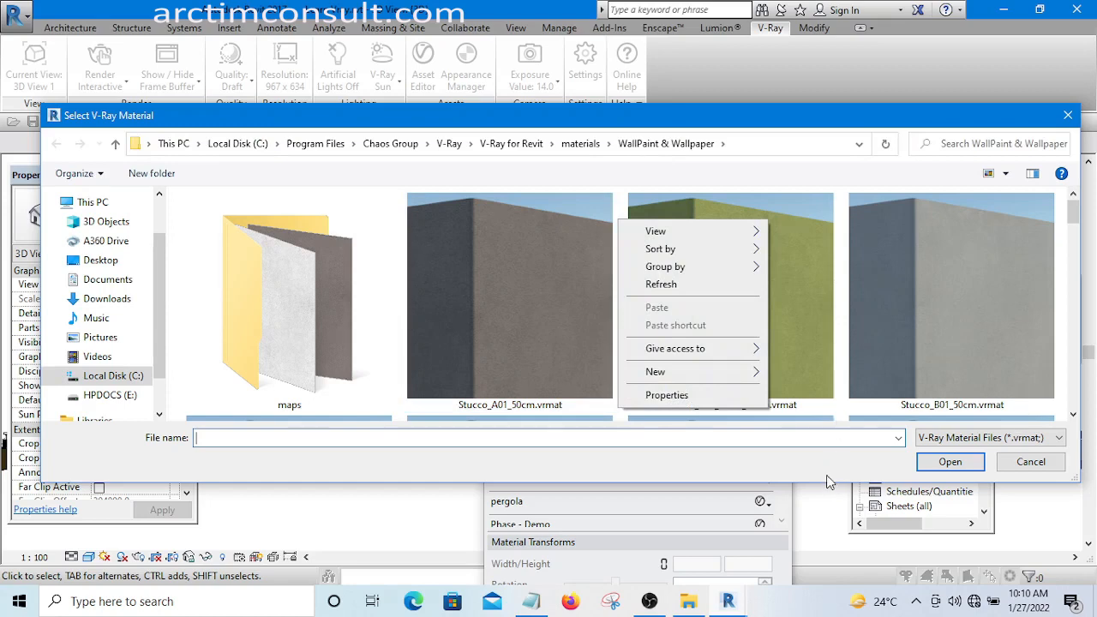
{"action": "left_click_drag", "start_coordinate": [799, 120], "coordinate": [835, 74]}
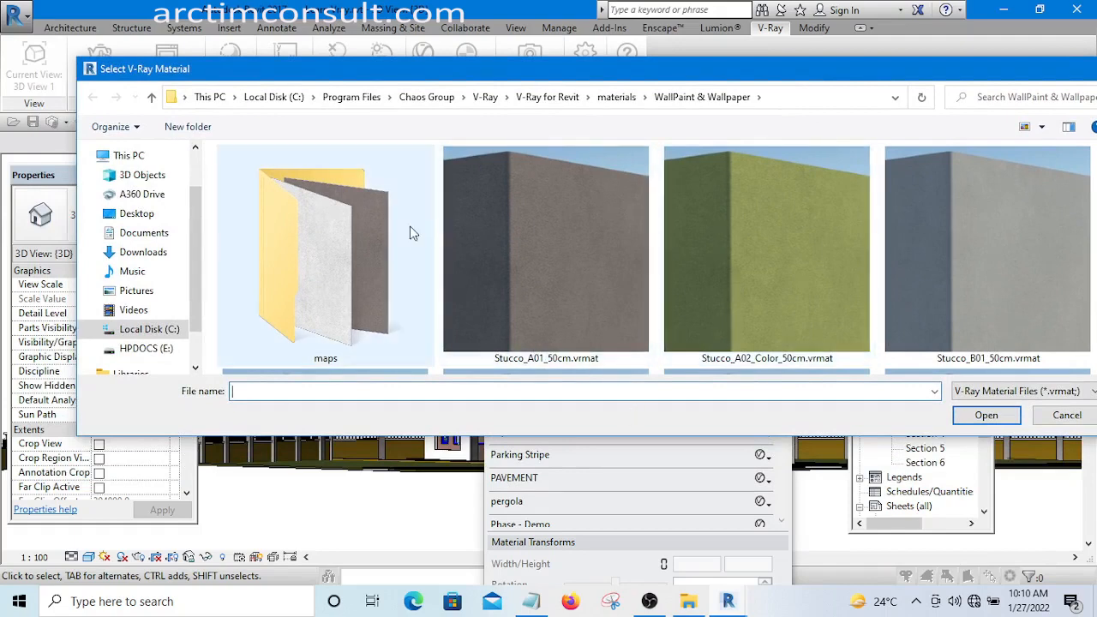
{"action": "left_click_drag", "start_coordinate": [702, 68], "coordinate": [677, 69]}
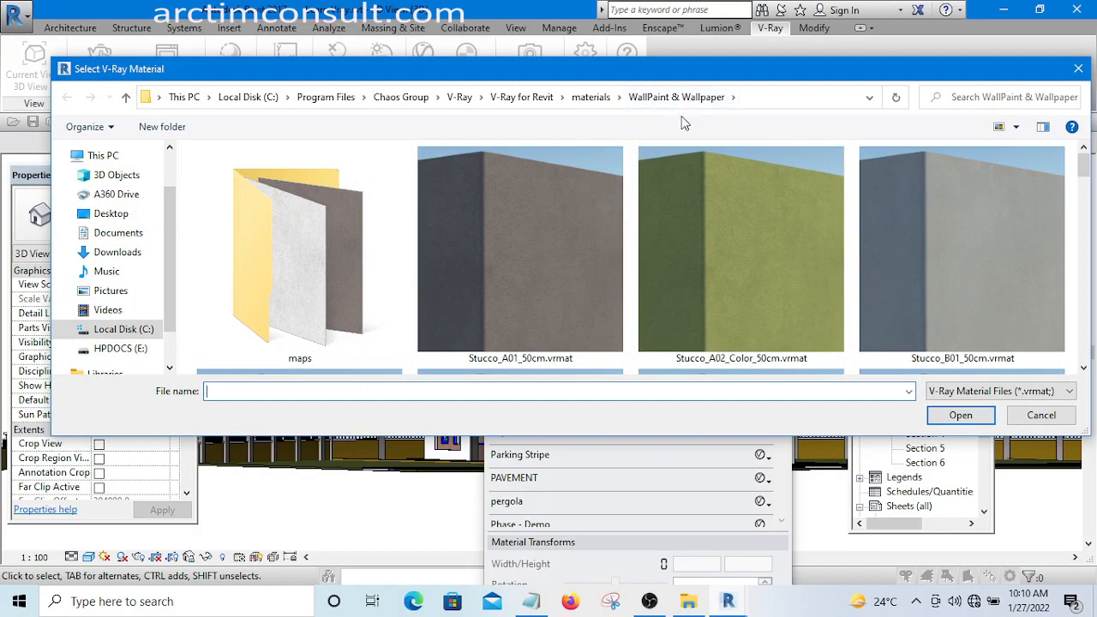
Open the Bricks folder of the V-Ray materials library and show its files as larger thumbnails.
{"action": "left_click", "coordinate": [591, 97]}
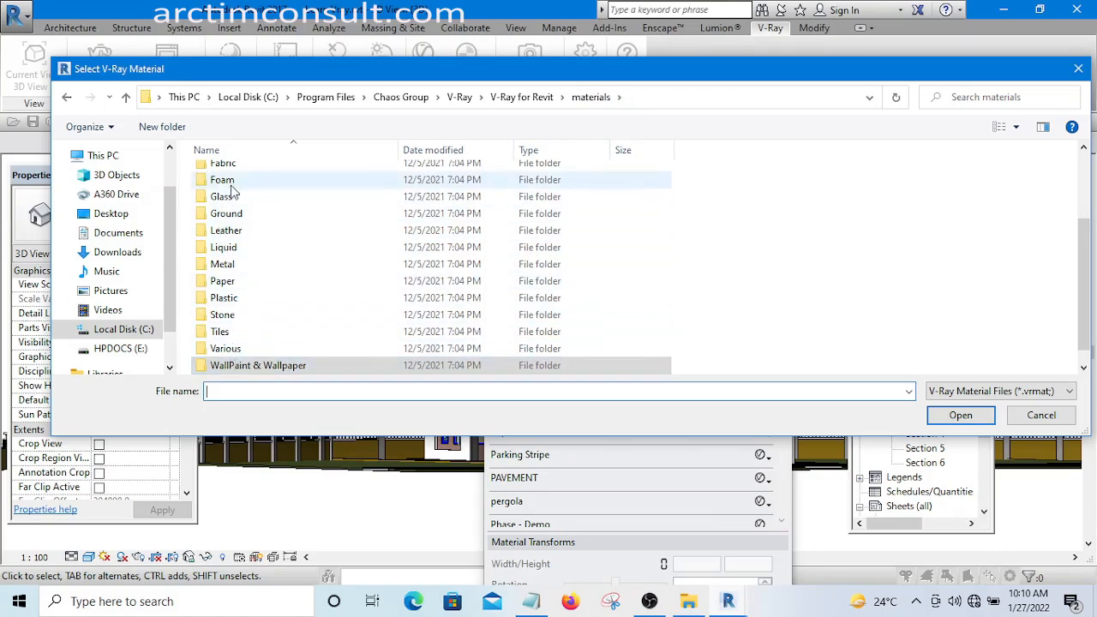
{"action": "scroll", "coordinate": [232, 190], "scroll_direction": "up", "scroll_amount": 3}
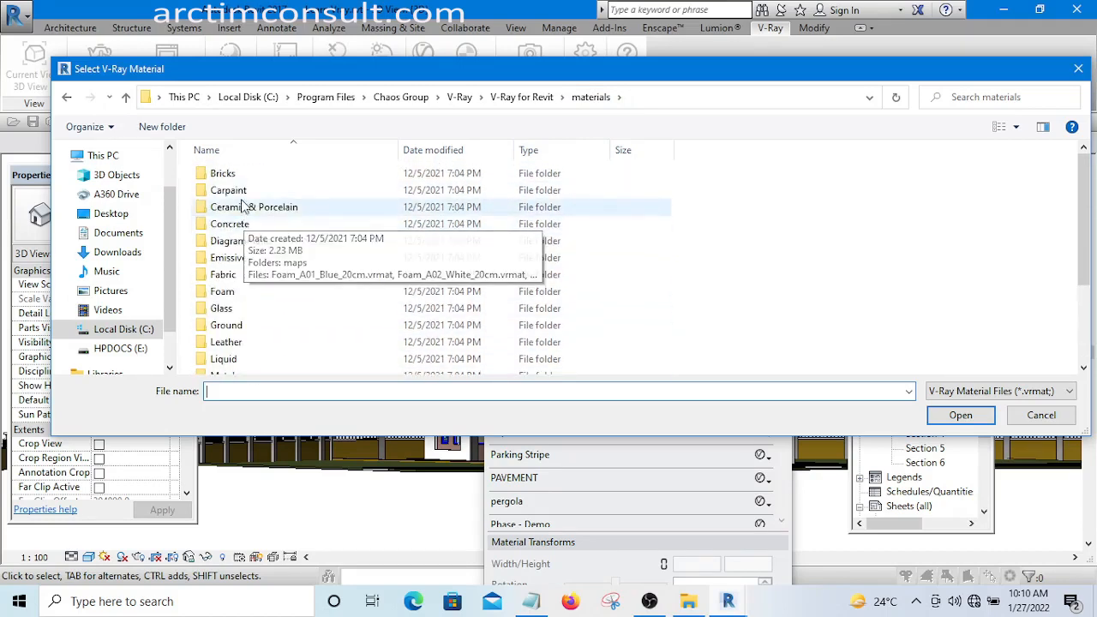
{"action": "double_click", "coordinate": [206, 174]}
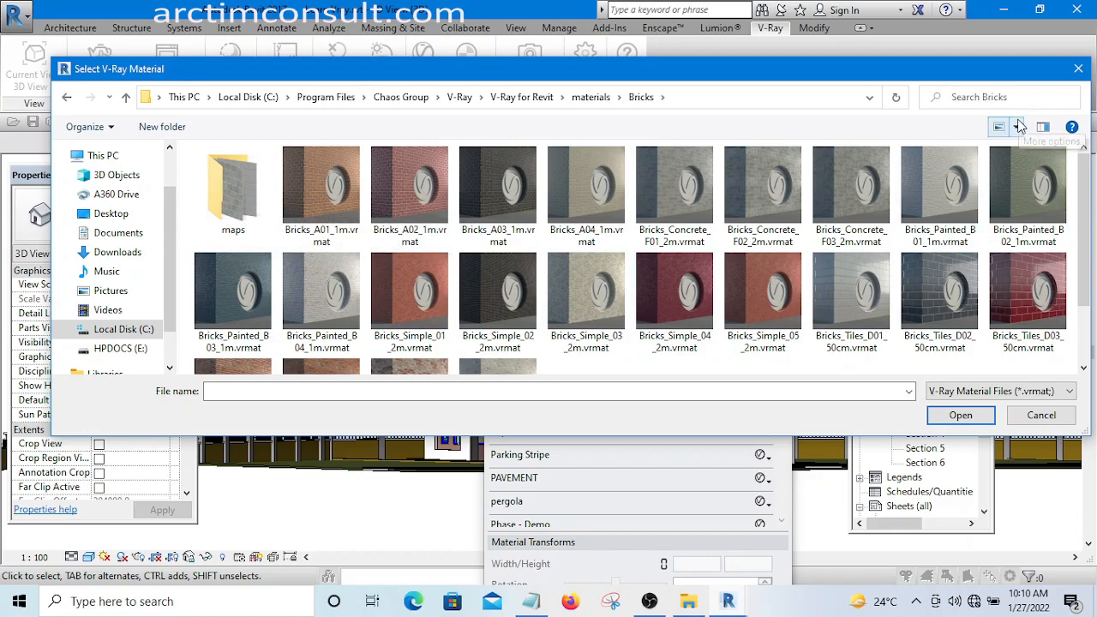
{"action": "left_click", "coordinate": [1017, 127]}
{"action": "left_click", "coordinate": [1020, 113]}
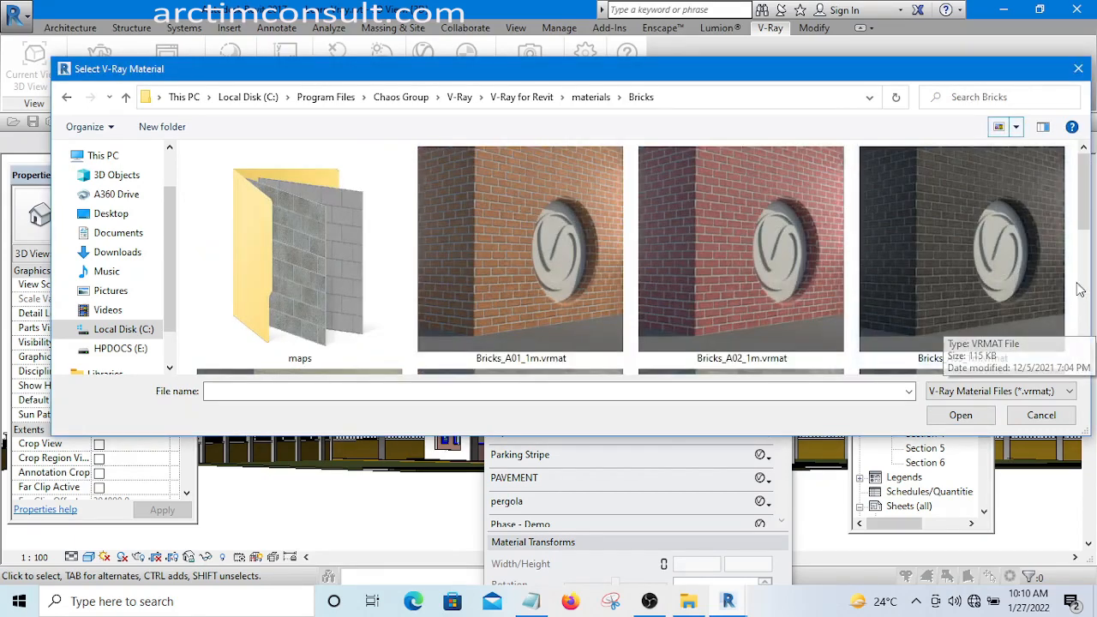
Look through the brick materials and assign Bricks_Weathered_E01_1m.vrmat to Paint 2.
{"action": "left_click_drag", "start_coordinate": [1084, 188], "coordinate": [1084, 359]}
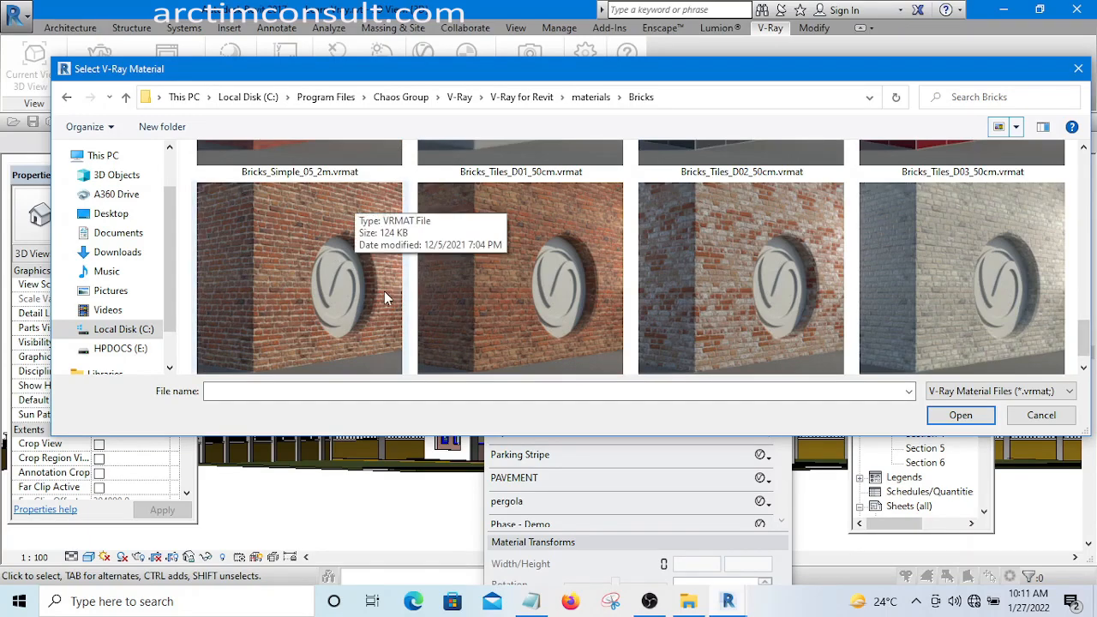
{"action": "scroll", "coordinate": [538, 270], "scroll_direction": "up", "scroll_amount": 10}
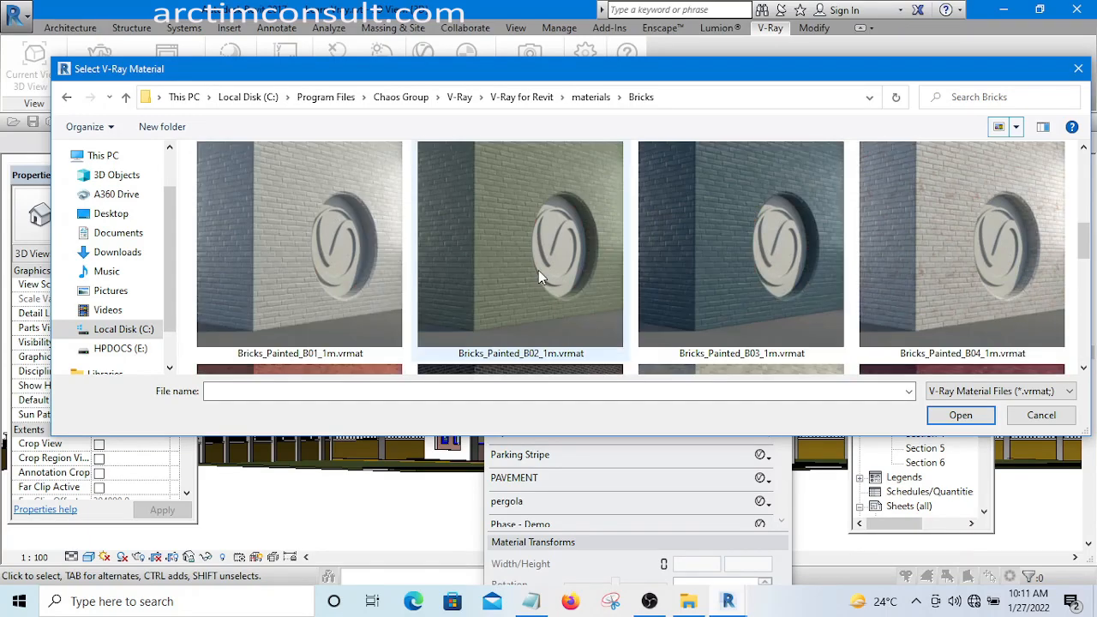
{"action": "scroll", "coordinate": [540, 271], "scroll_direction": "down", "scroll_amount": 2}
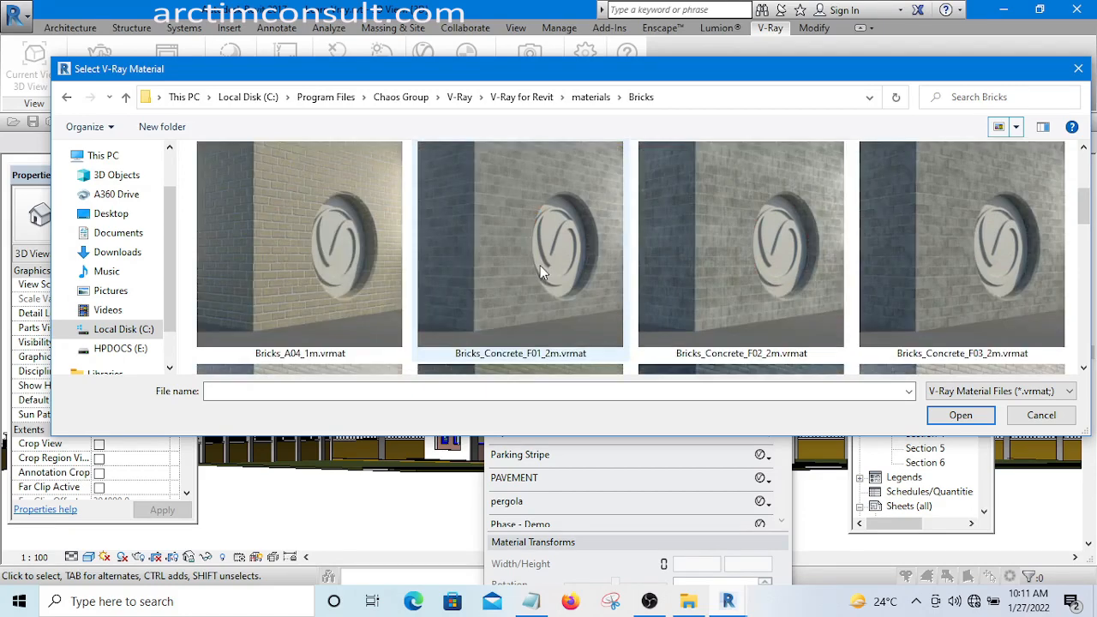
{"action": "scroll", "coordinate": [540, 265], "scroll_direction": "down", "scroll_amount": 10}
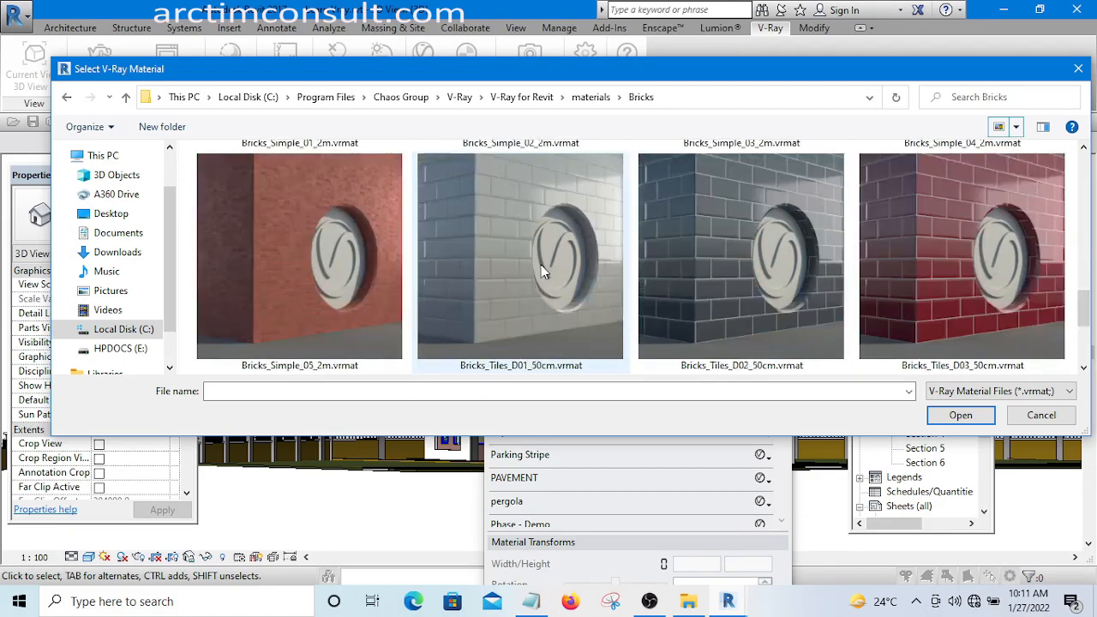
{"action": "left_click", "coordinate": [311, 190]}
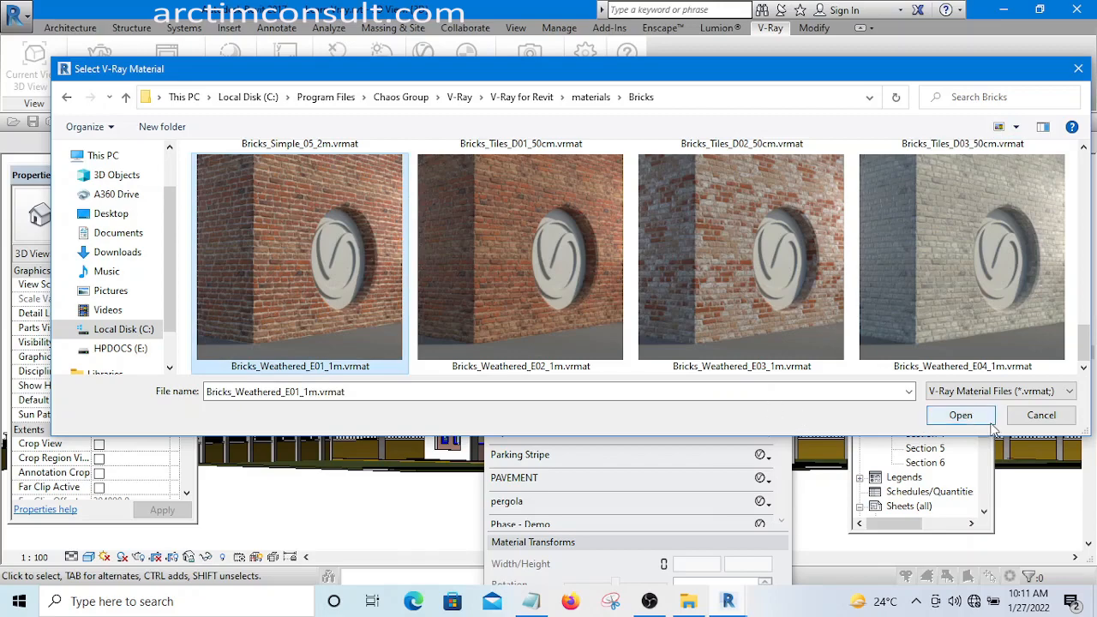
{"action": "left_click", "coordinate": [961, 415]}
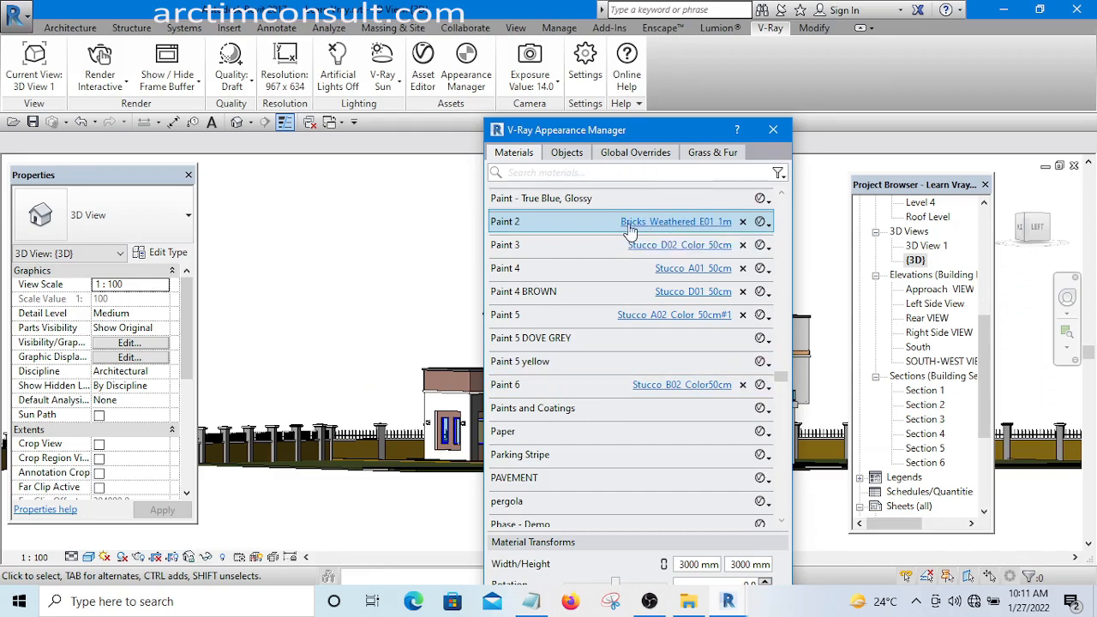
Set the width and height of Paint 2's material transform to 4000 mm each.
{"action": "left_click_drag", "start_coordinate": [699, 138], "coordinate": [723, 86]}
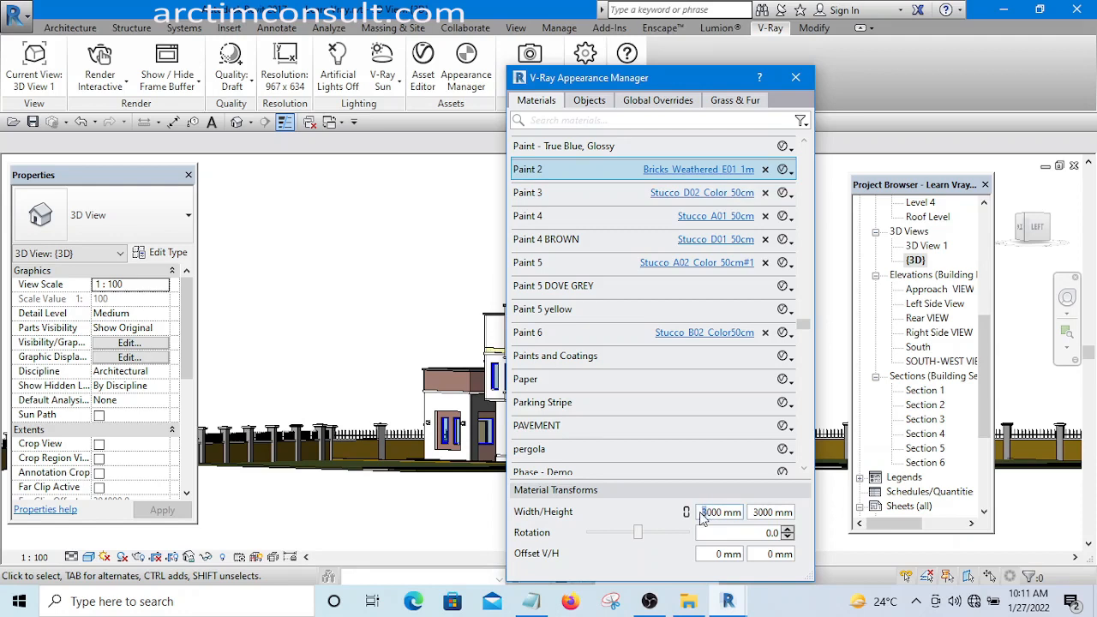
{"action": "type", "text": "4"}
{"action": "type", "text": "4"}
{"action": "left_click_drag", "start_coordinate": [693, 75], "coordinate": [697, 288]}
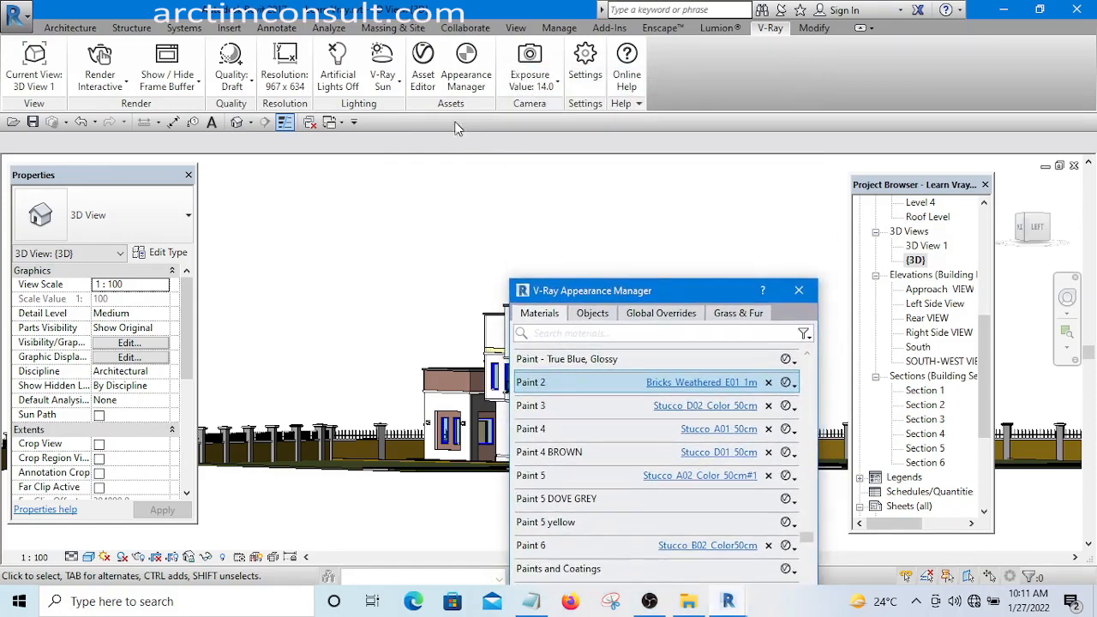
Open the Bitmap_Diff texture of Bricks_Weathered_E01_1m in the V-Ray Asset Editor.
{"action": "left_click", "coordinate": [423, 84]}
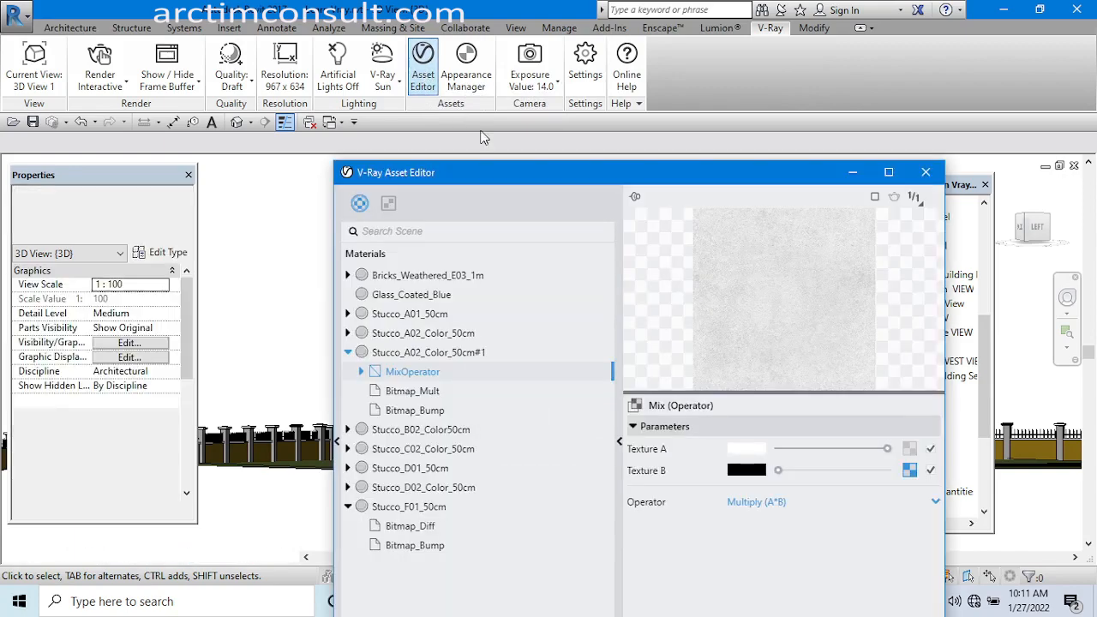
{"action": "left_click", "coordinate": [524, 186]}
{"action": "left_click", "coordinate": [426, 79]}
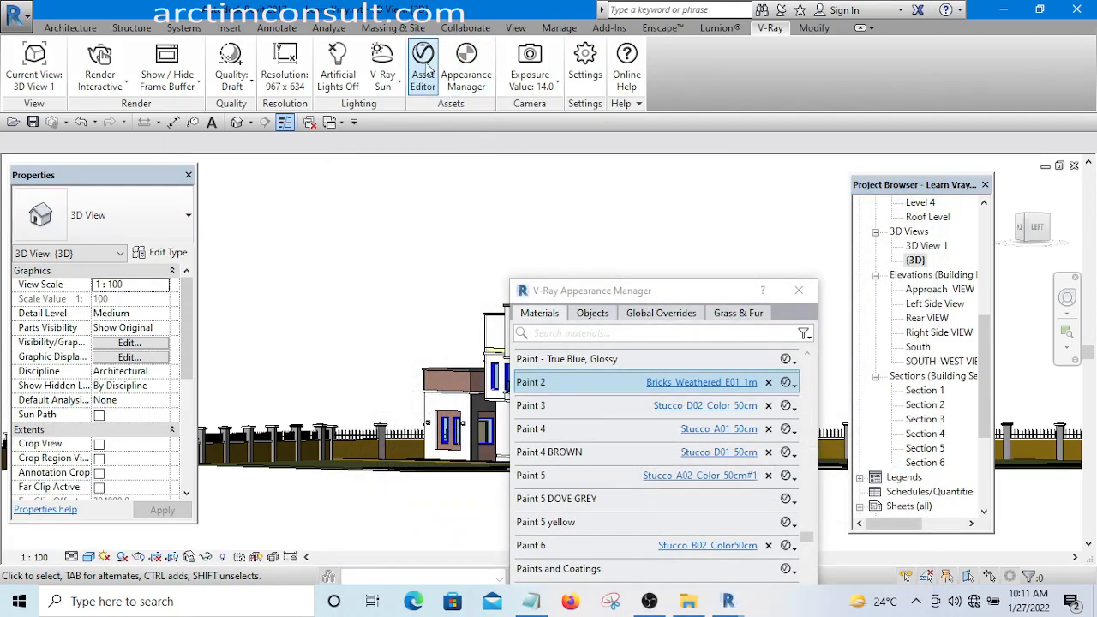
{"action": "left_click_drag", "start_coordinate": [519, 171], "coordinate": [469, 59]}
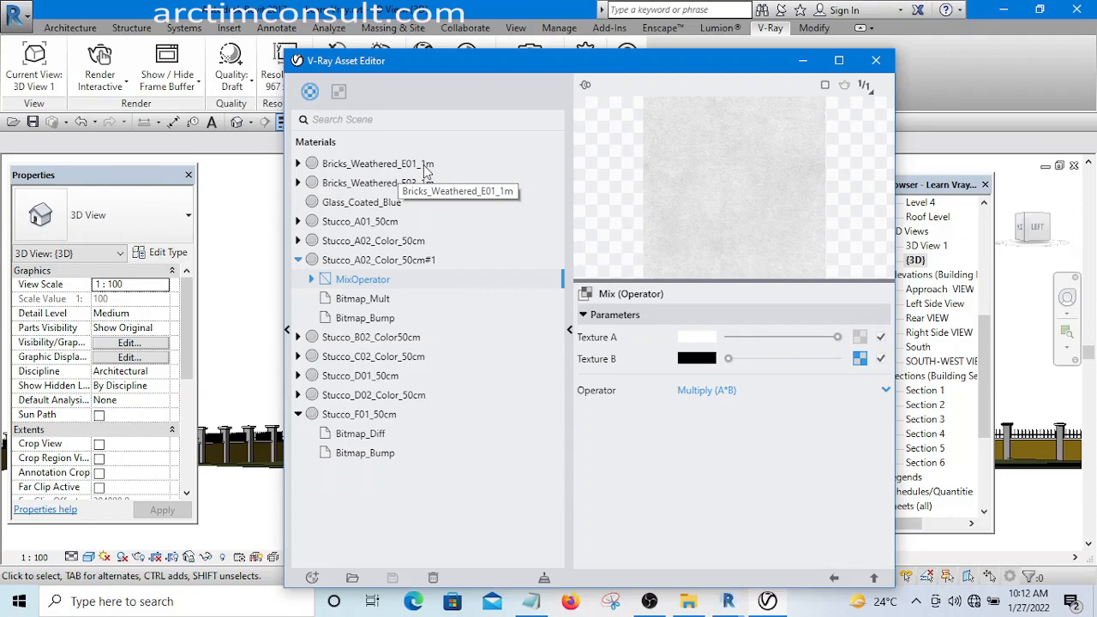
{"action": "left_click", "coordinate": [298, 164]}
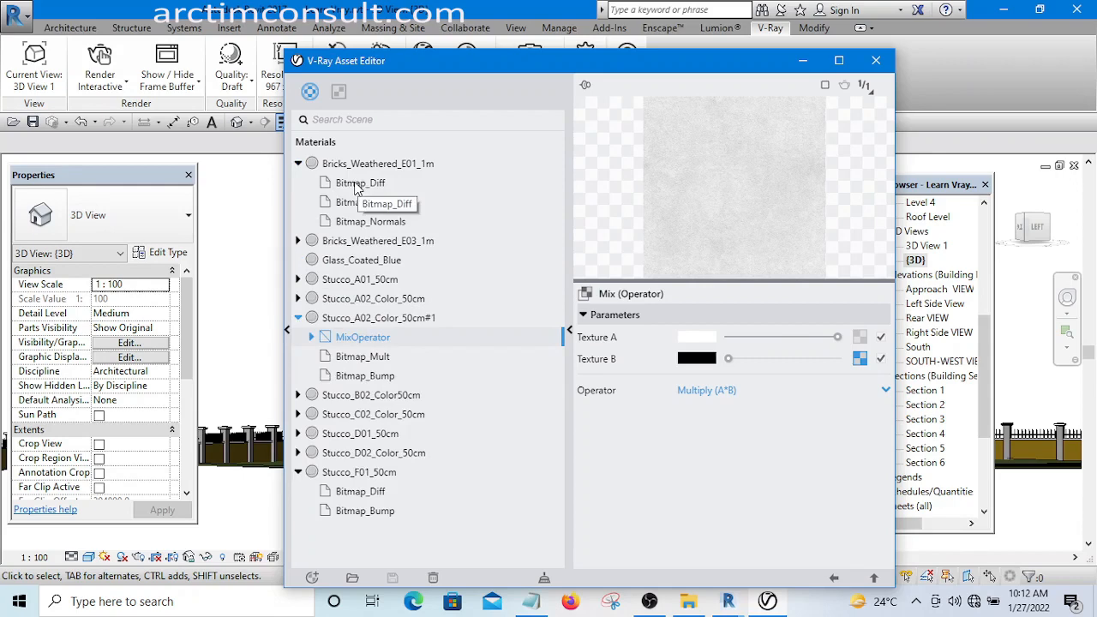
{"action": "left_click", "coordinate": [356, 184]}
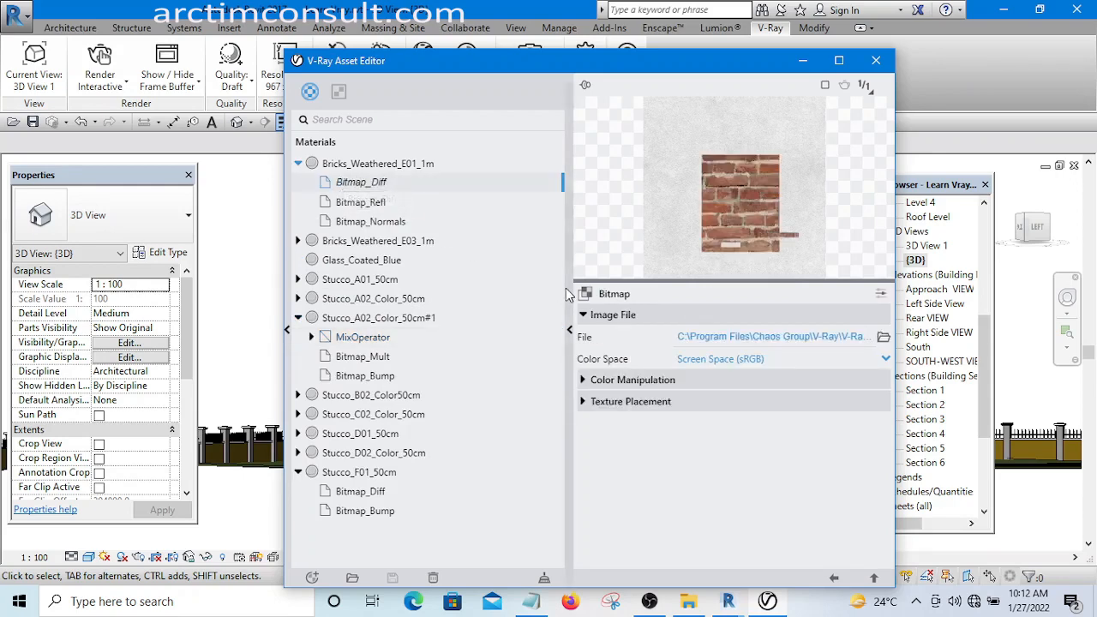
{"action": "scroll", "coordinate": [778, 152], "scroll_direction": "up", "scroll_amount": 3}
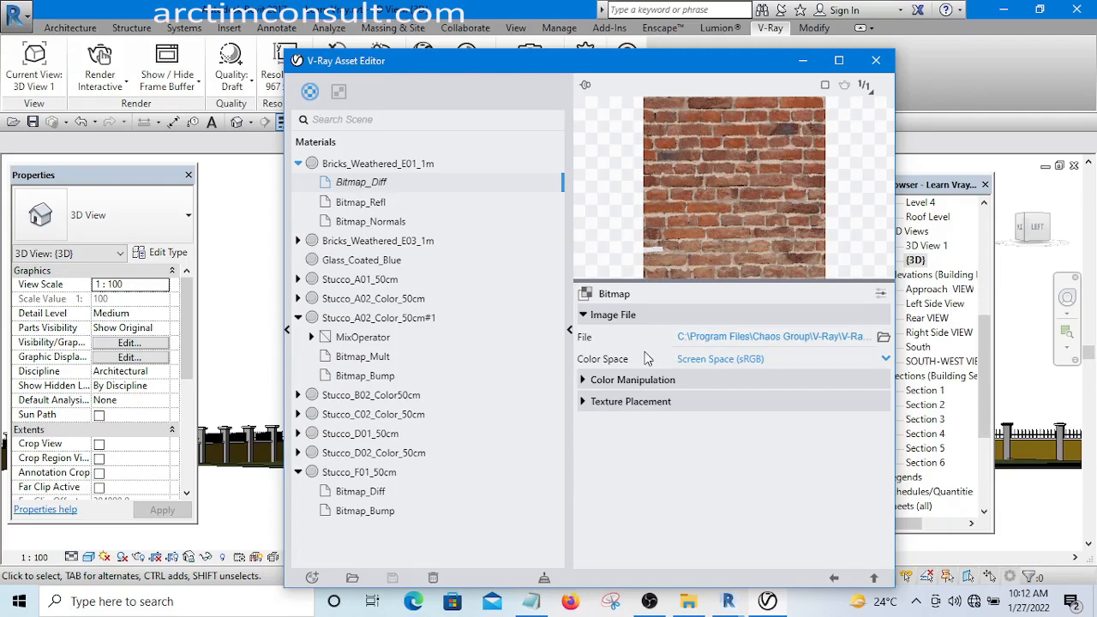
Darken the Bitmap_Diff brick texture by setting its Color Gain to light grey (0.851), and close the color picker, Asset Editor and Appearance Manager.
{"action": "left_click", "coordinate": [582, 380]}
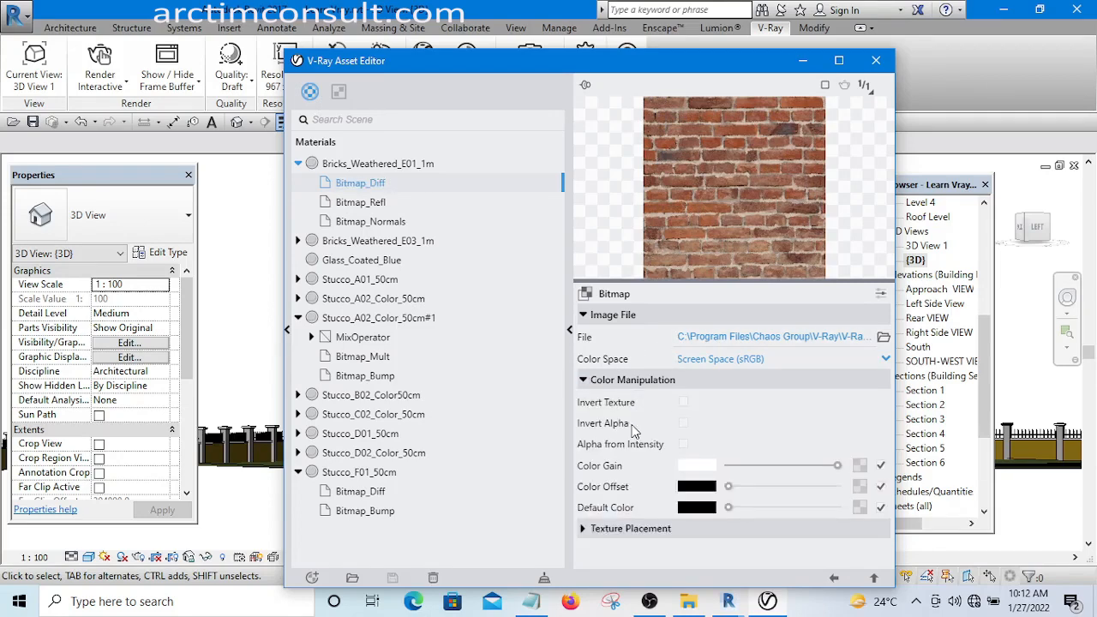
{"action": "mouse_move", "coordinate": [695, 466]}
{"action": "left_click", "coordinate": [693, 471]}
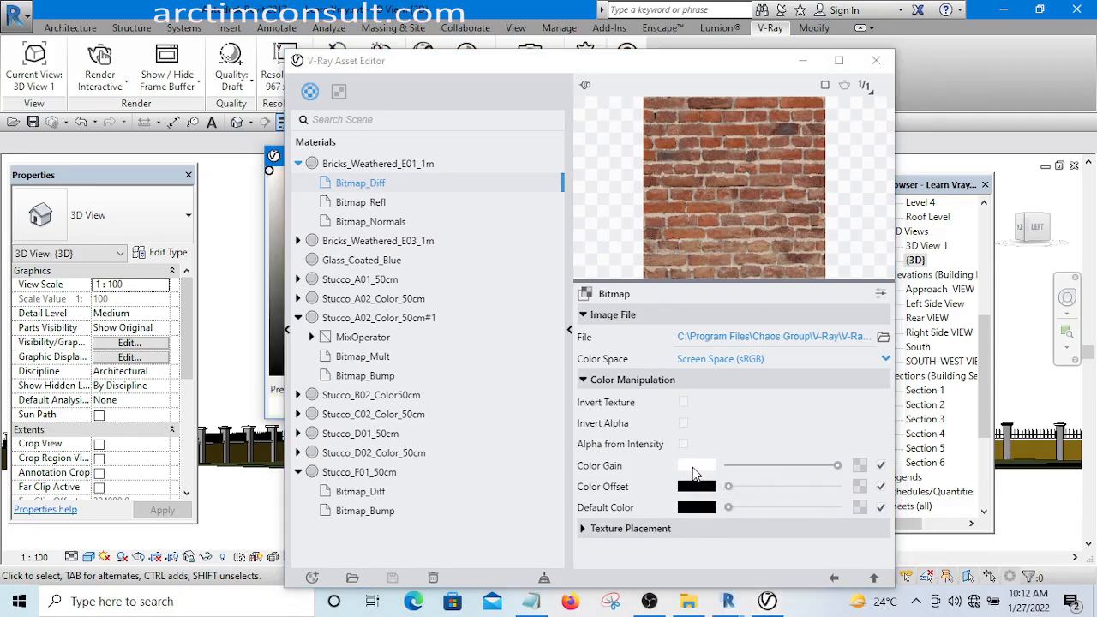
{"action": "left_click", "coordinate": [695, 468]}
{"action": "left_click_drag", "start_coordinate": [664, 65], "coordinate": [863, 105]}
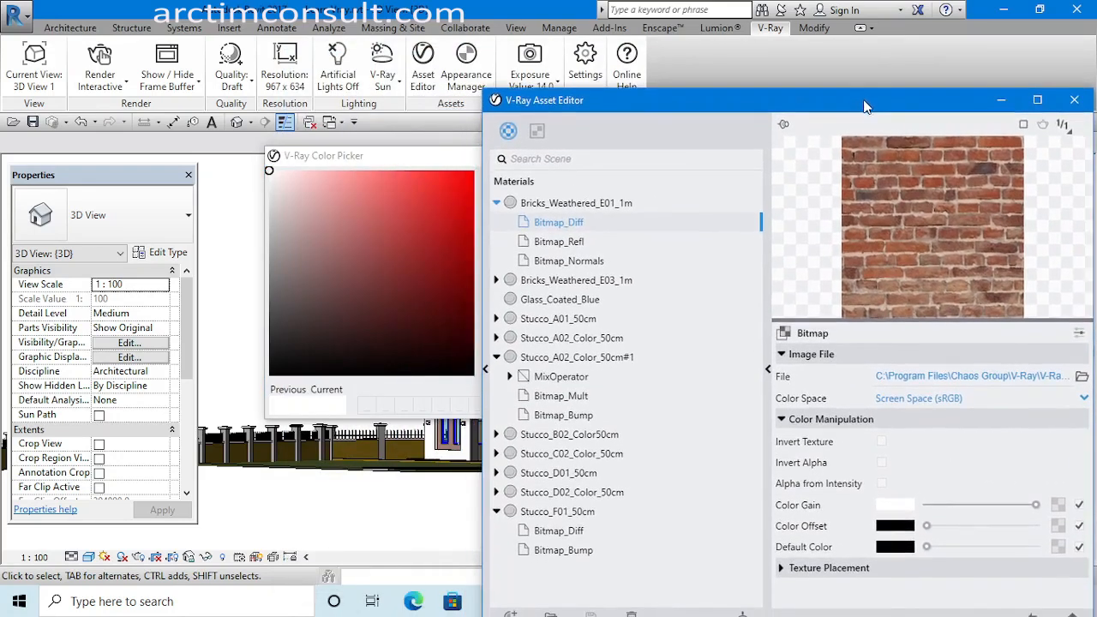
{"action": "left_click", "coordinate": [900, 505]}
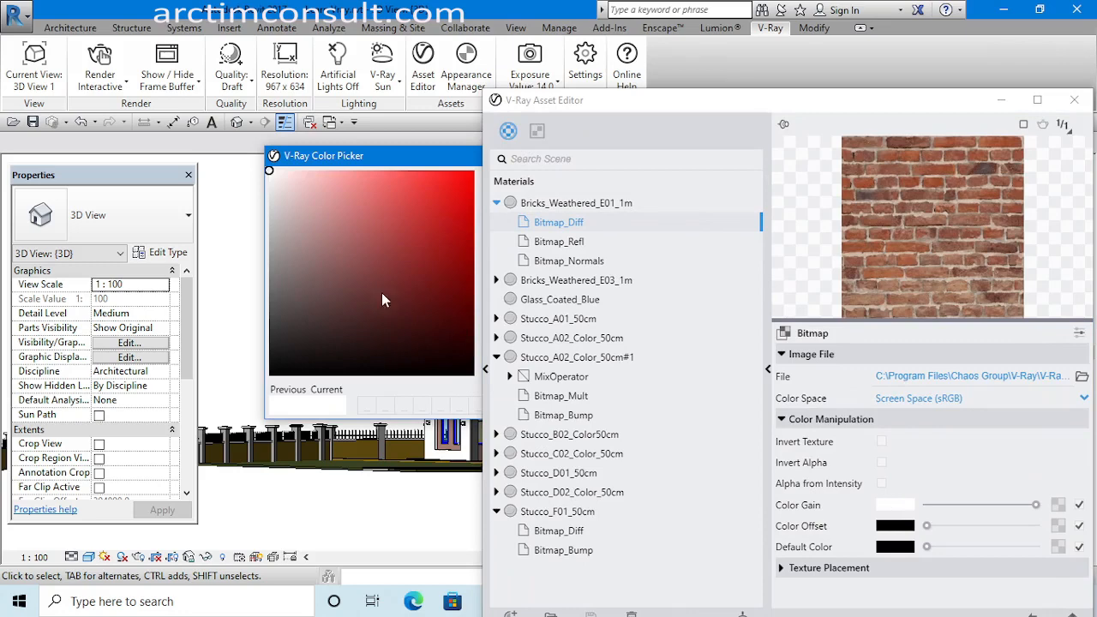
{"action": "left_click_drag", "start_coordinate": [270, 171], "coordinate": [276, 306]}
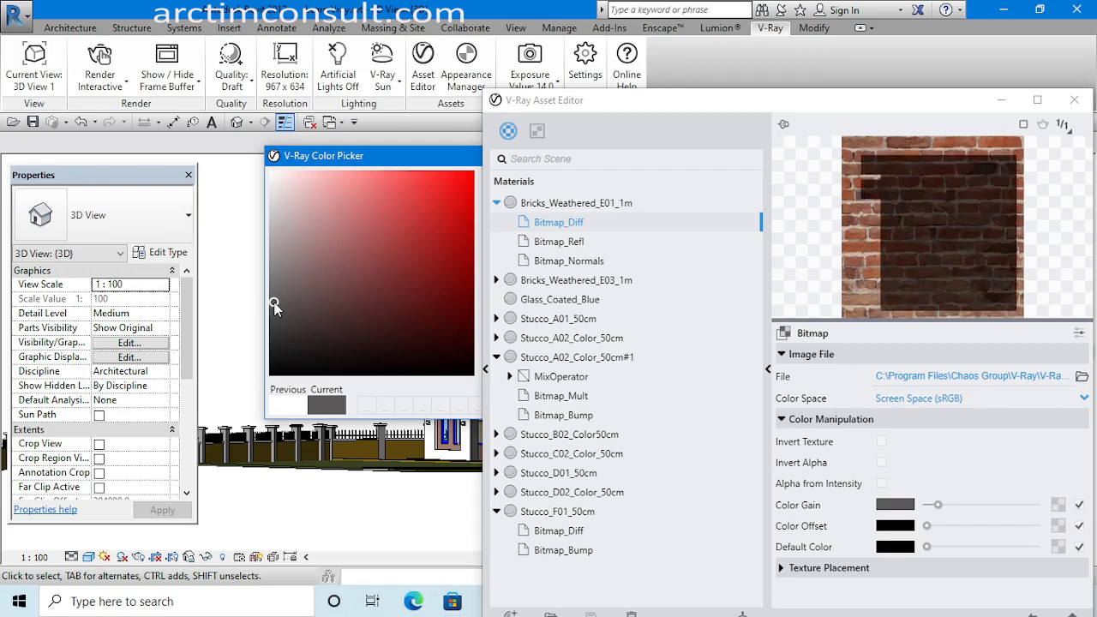
{"action": "left_click_drag", "start_coordinate": [274, 306], "coordinate": [268, 239]}
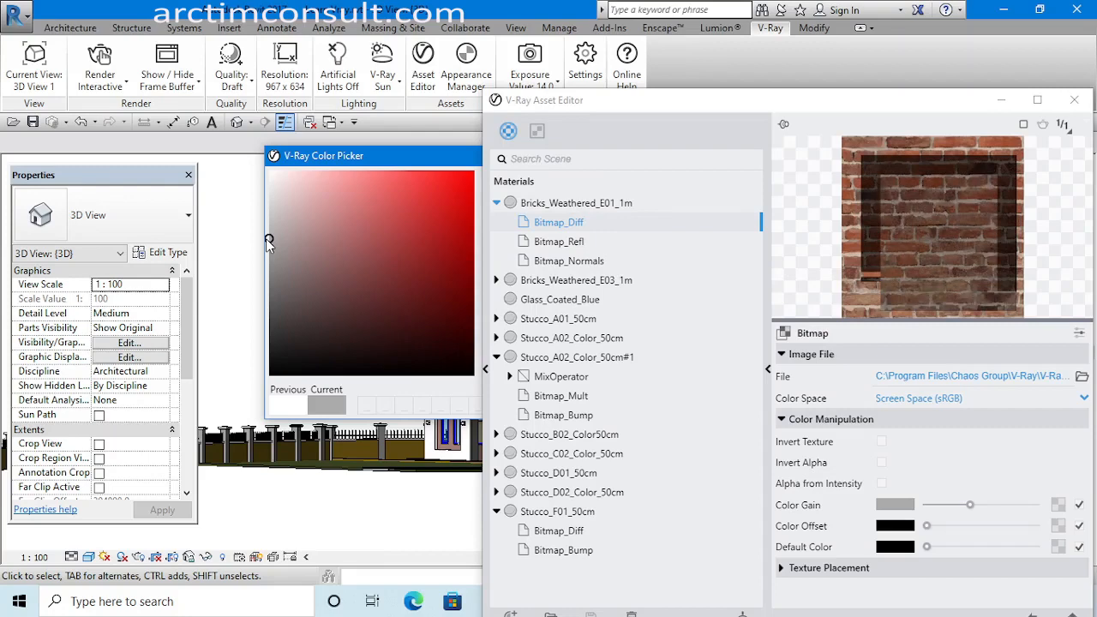
{"action": "left_click_drag", "start_coordinate": [268, 240], "coordinate": [268, 202]}
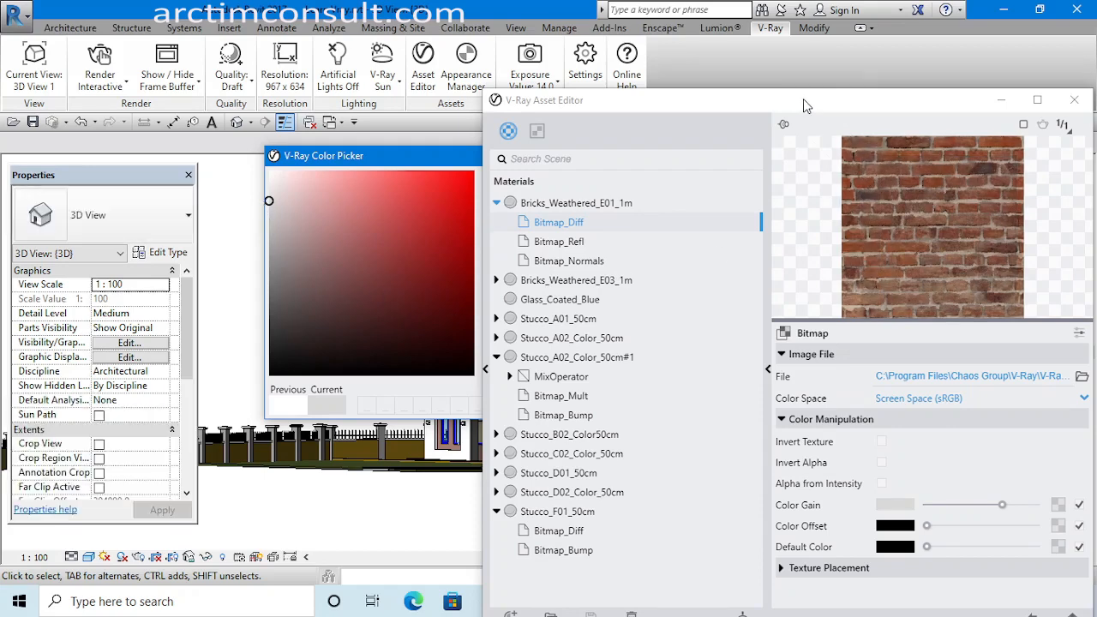
{"action": "left_click_drag", "start_coordinate": [803, 98], "coordinate": [475, 113]}
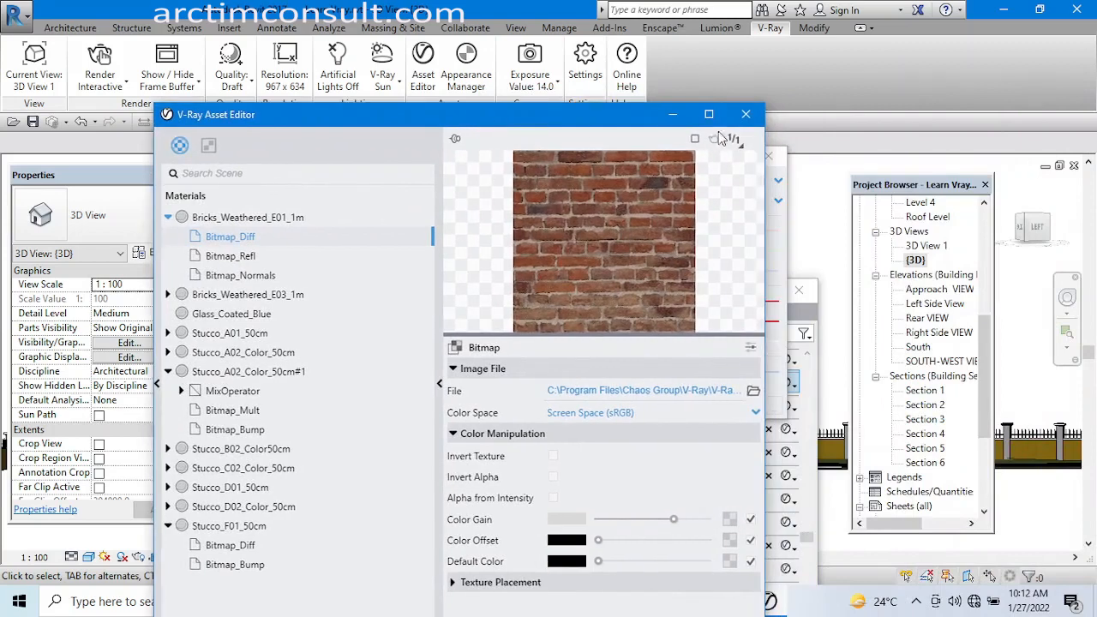
{"action": "left_click", "coordinate": [744, 116]}
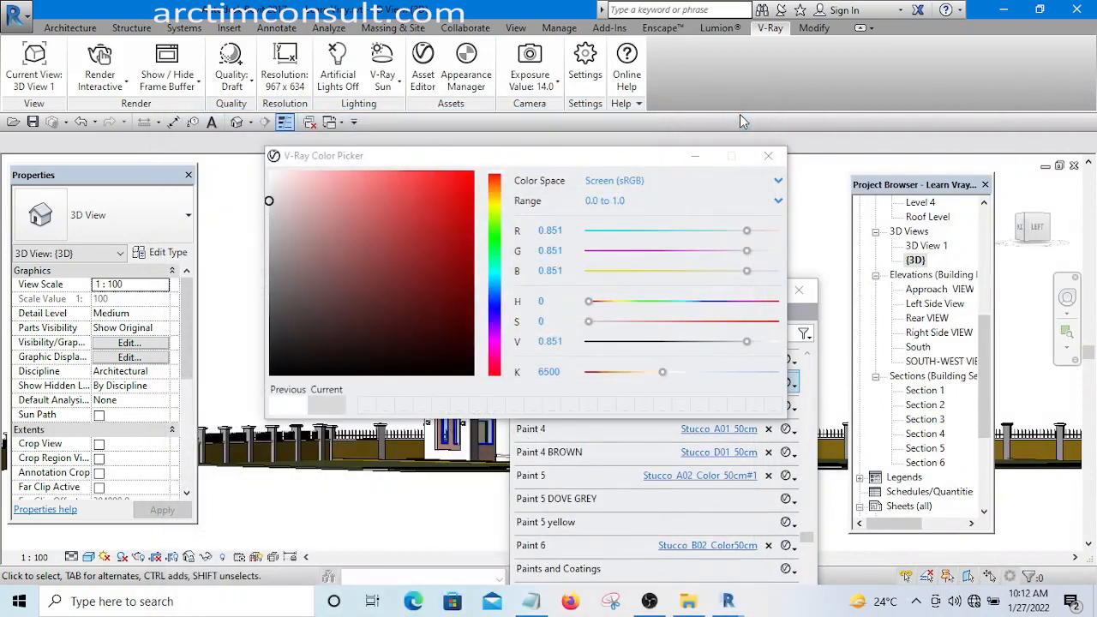
{"action": "left_click", "coordinate": [770, 156]}
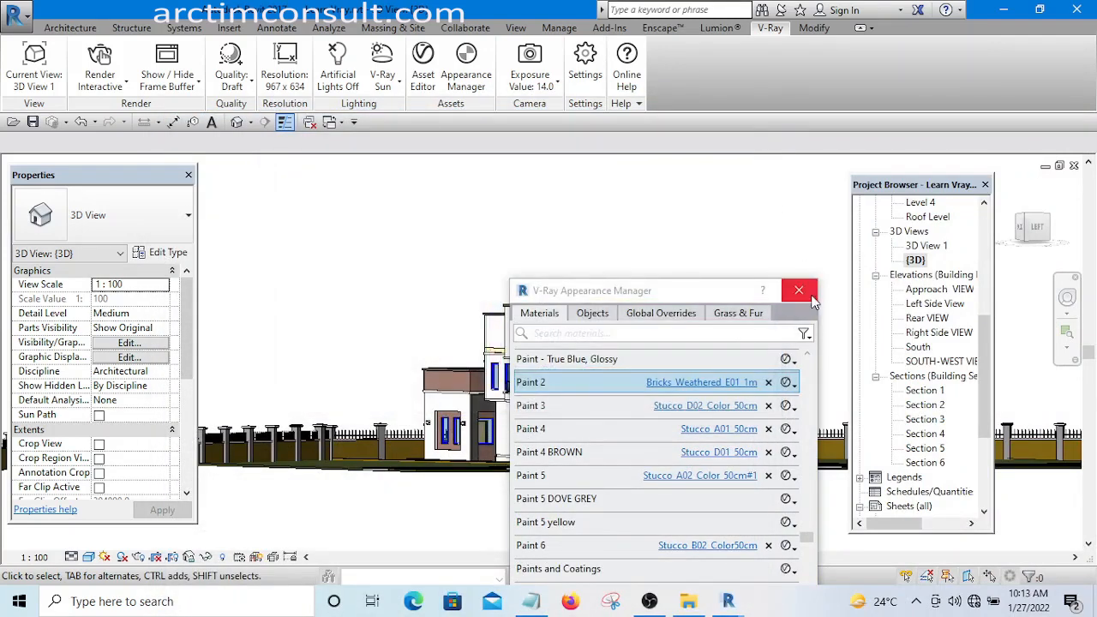
{"action": "left_click", "coordinate": [799, 291]}
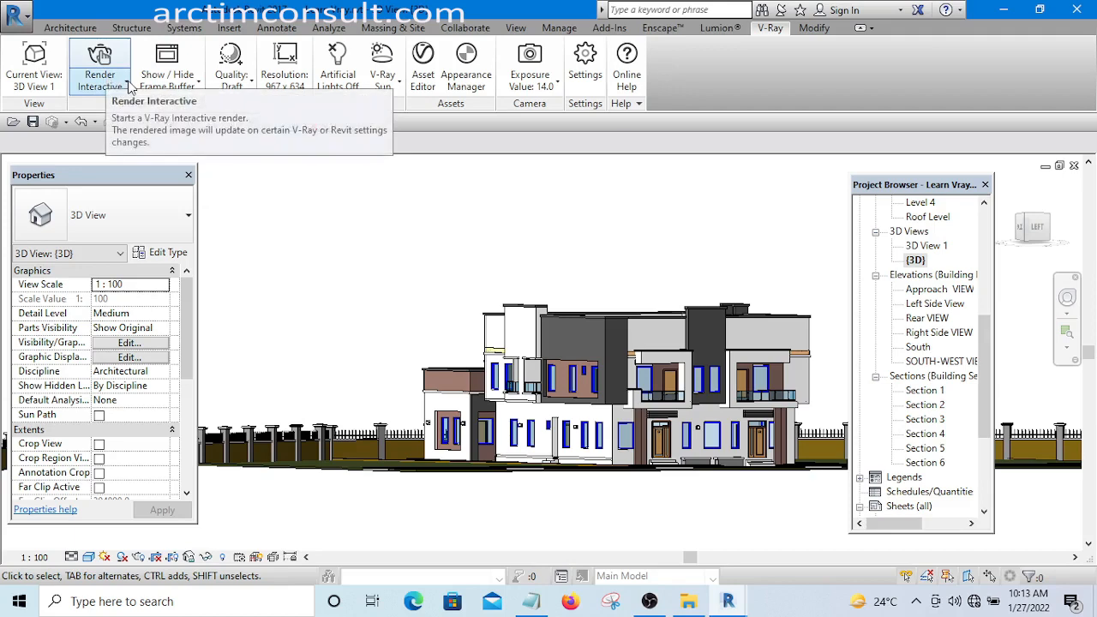
Run an interactive V-Ray render, inspect the brick columns and entrance wall up close, and close the render windows.
{"action": "left_click", "coordinate": [127, 82]}
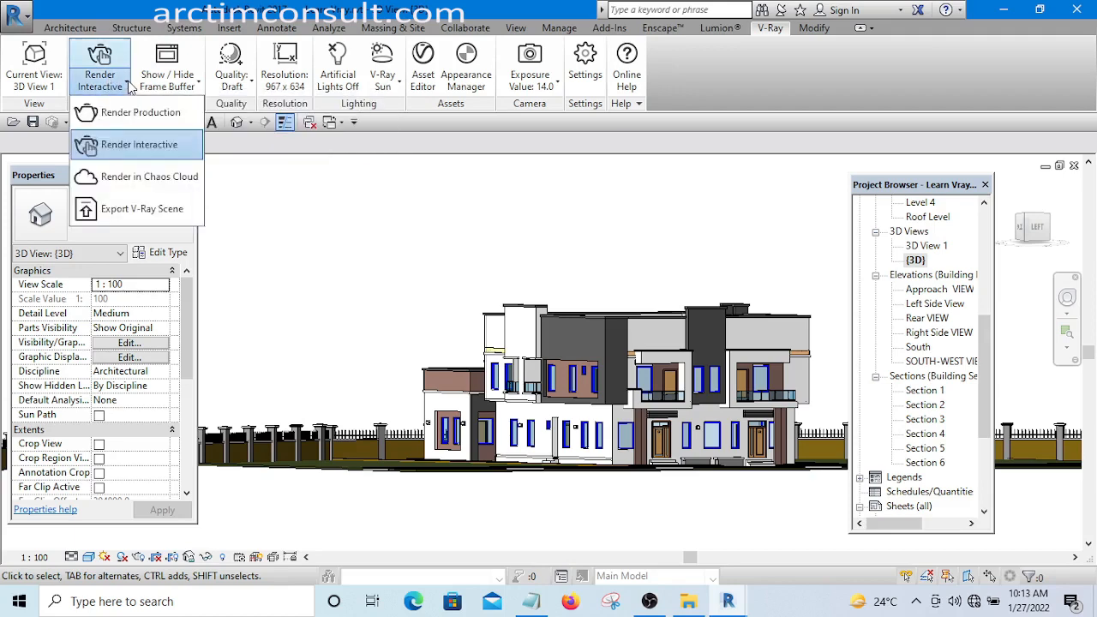
{"action": "left_click", "coordinate": [119, 145]}
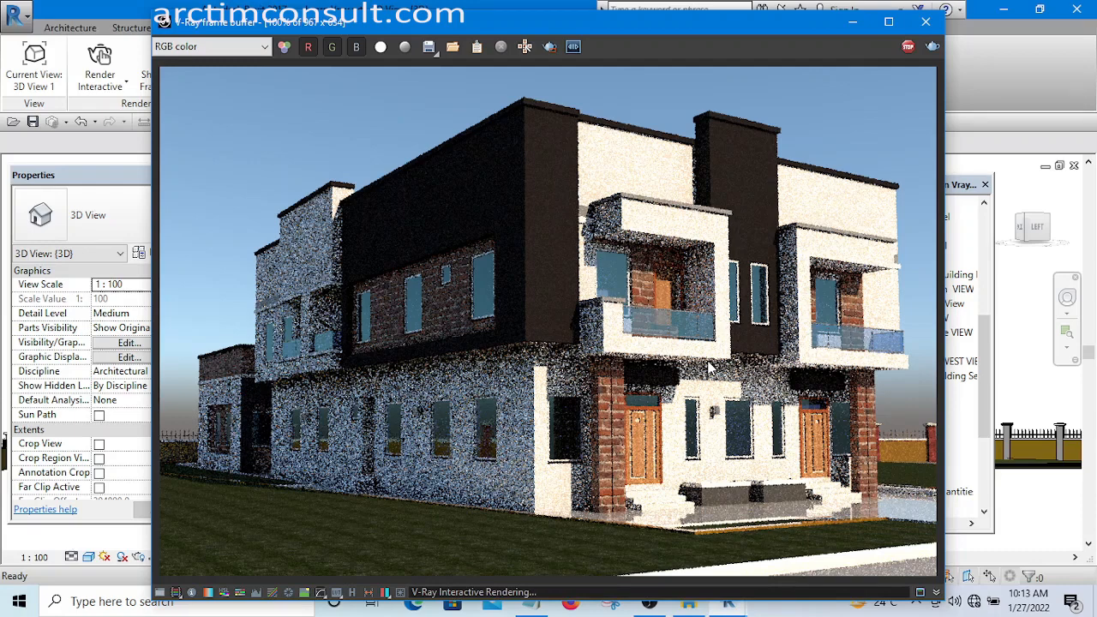
{"action": "scroll", "coordinate": [754, 466], "scroll_direction": "up", "scroll_amount": 1}
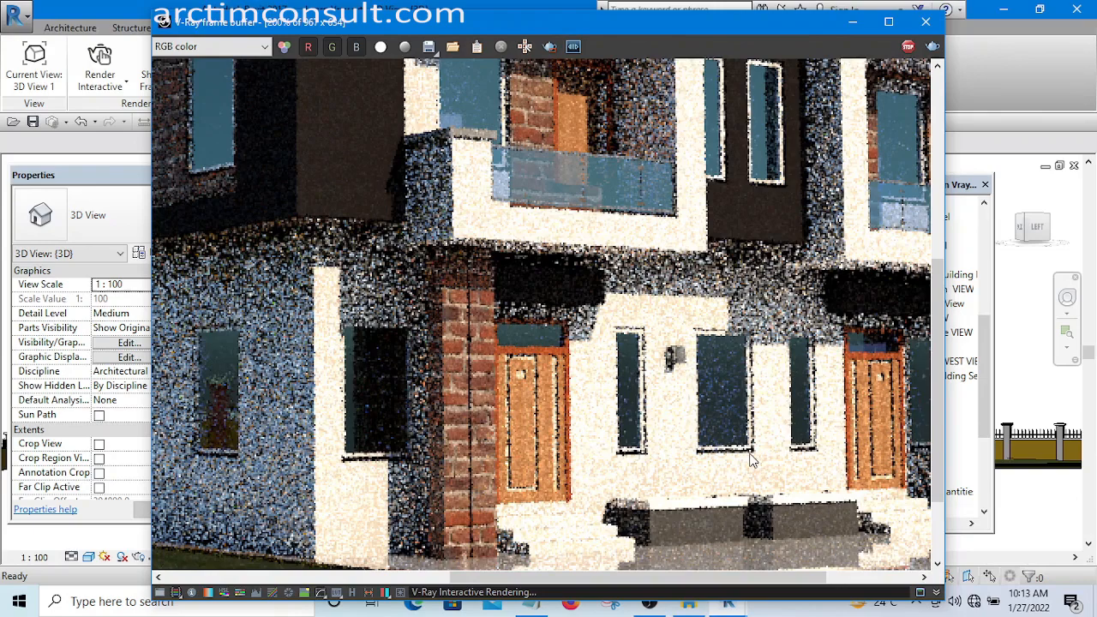
{"action": "scroll", "coordinate": [750, 460], "scroll_direction": "down", "scroll_amount": 1}
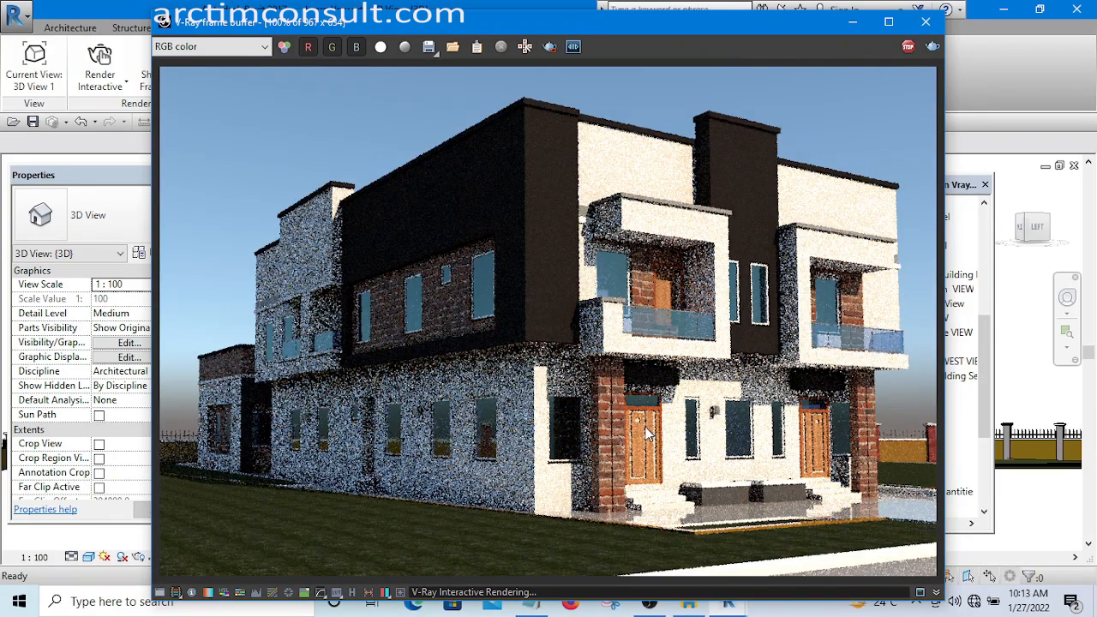
{"action": "scroll", "coordinate": [651, 437], "scroll_direction": "up", "scroll_amount": 2}
{"action": "scroll", "coordinate": [645, 438], "scroll_direction": "down", "scroll_amount": 2}
{"action": "scroll", "coordinate": [642, 438], "scroll_direction": "up", "scroll_amount": 1}
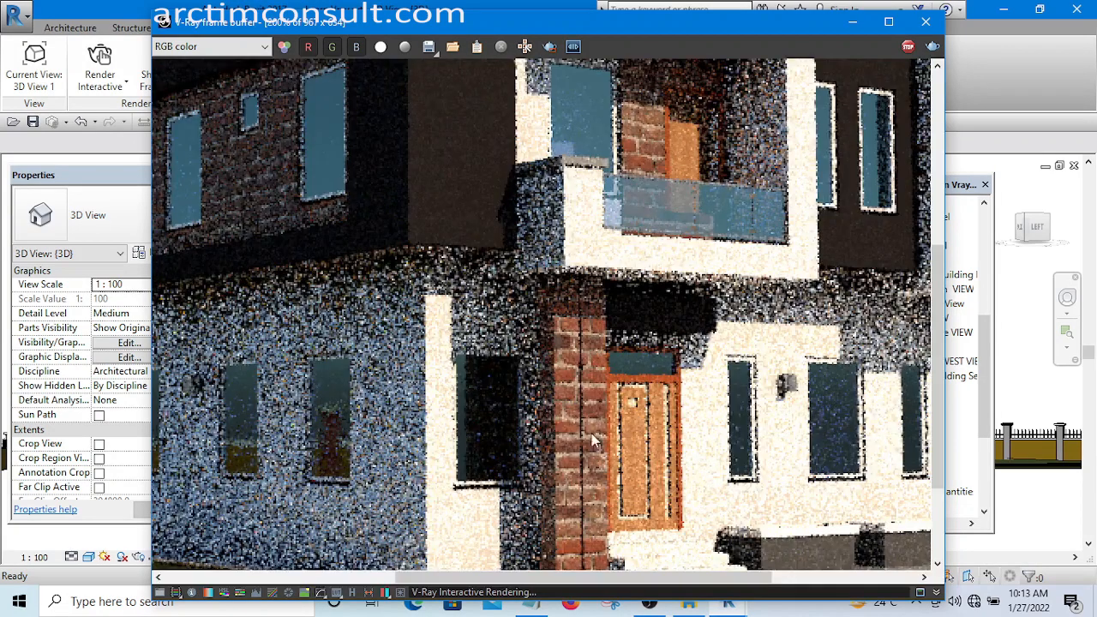
{"action": "scroll", "coordinate": [598, 416], "scroll_direction": "down", "scroll_amount": 1}
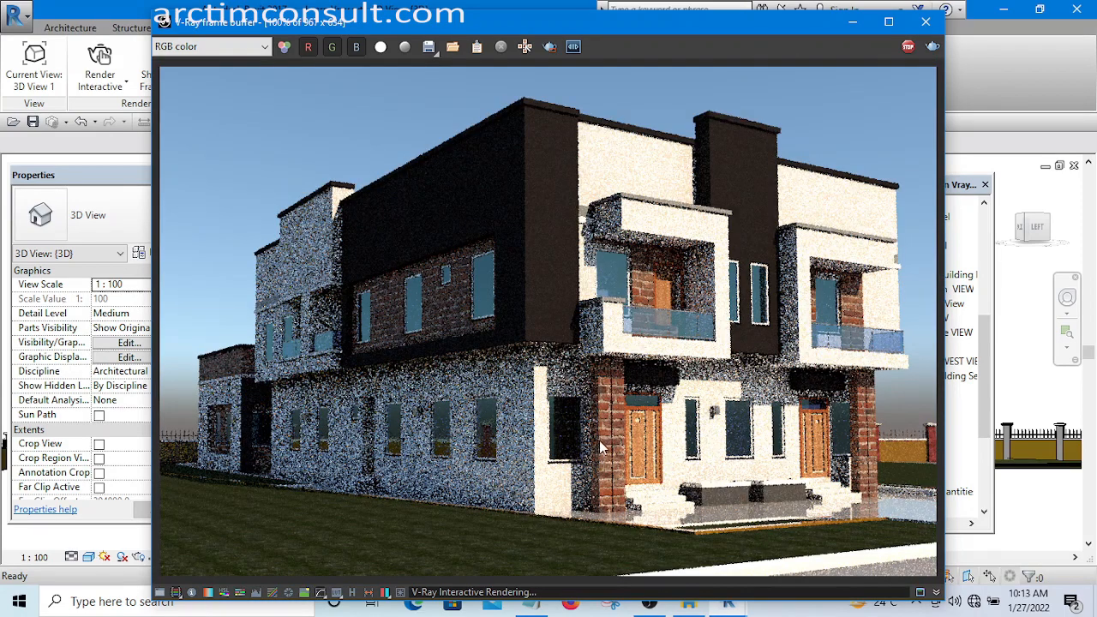
{"action": "left_click", "coordinate": [927, 24]}
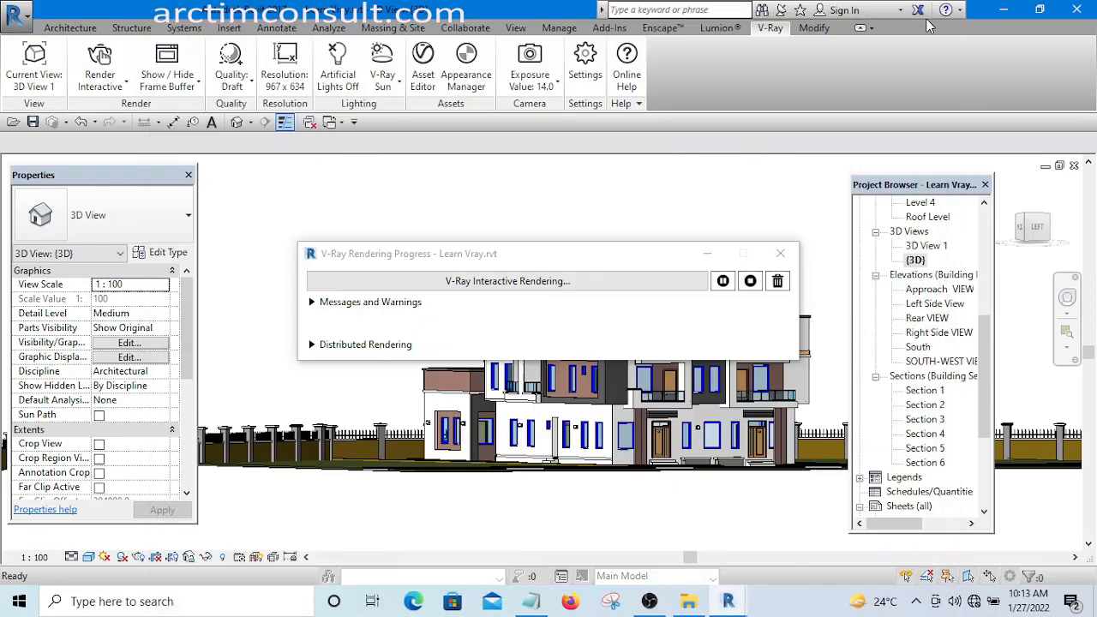
{"action": "left_click", "coordinate": [779, 252]}
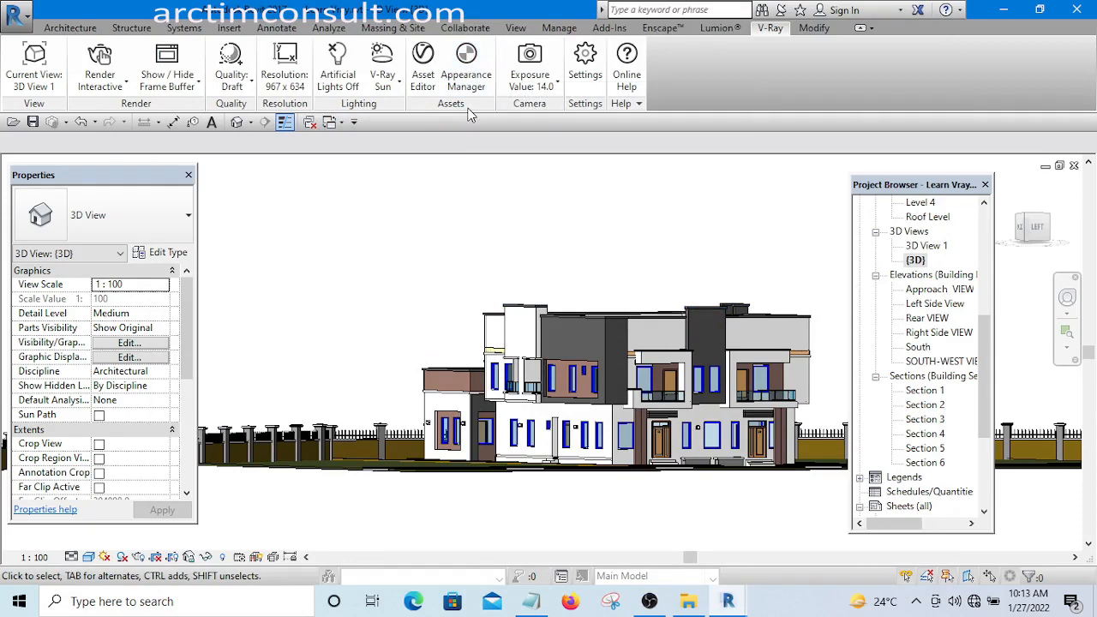
Find Paint 2 in the V-Ray Appearance Manager and view its Bricks_Weathered_E01_1m material in the Asset Editor.
{"action": "left_click", "coordinate": [463, 76]}
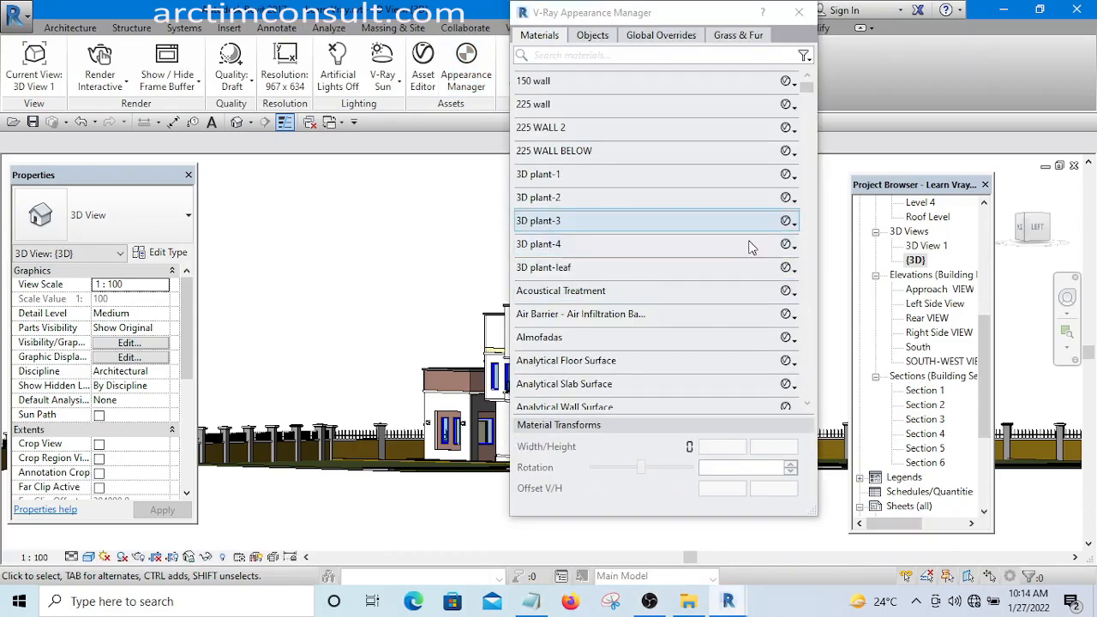
{"action": "scroll", "coordinate": [762, 270], "scroll_direction": "down", "scroll_amount": 15}
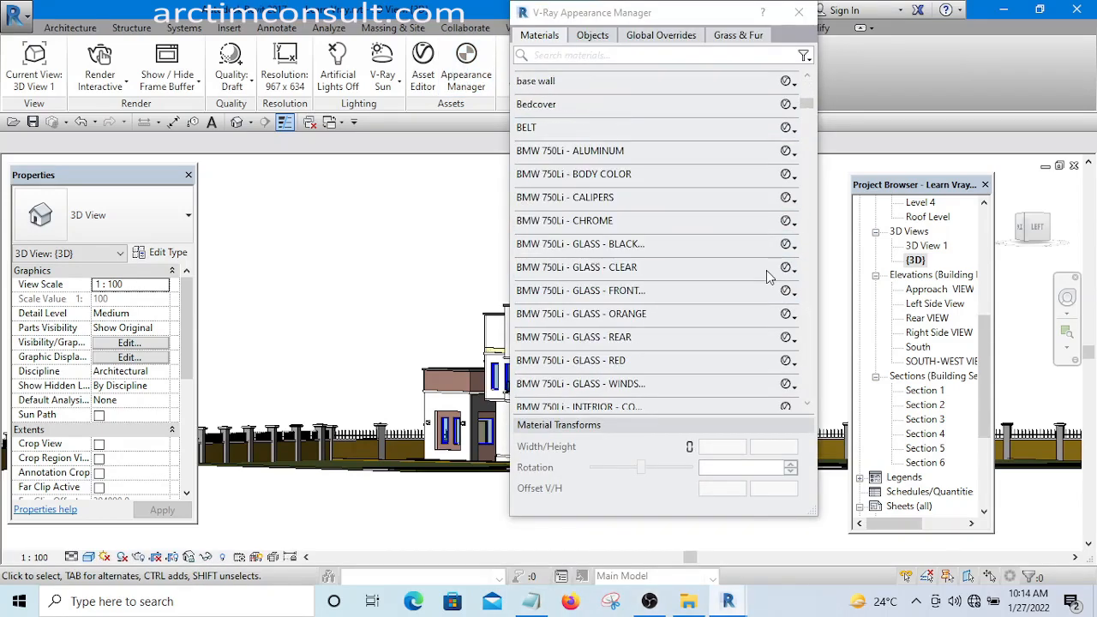
{"action": "scroll", "coordinate": [766, 270], "scroll_direction": "down", "scroll_amount": 10}
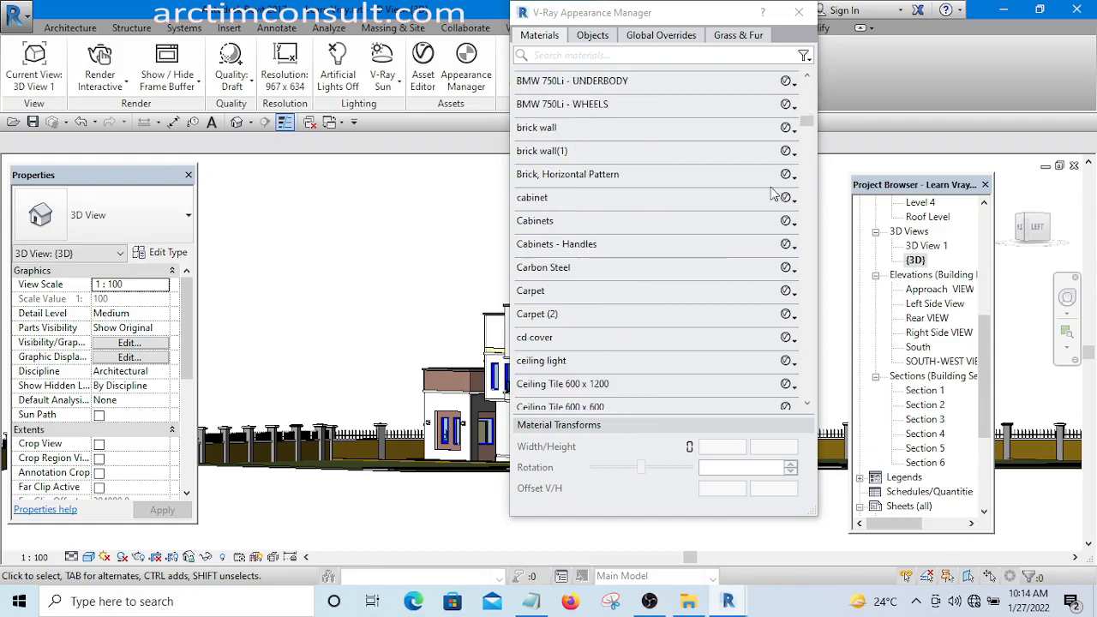
{"action": "scroll", "coordinate": [697, 300], "scroll_direction": "down", "scroll_amount": 7}
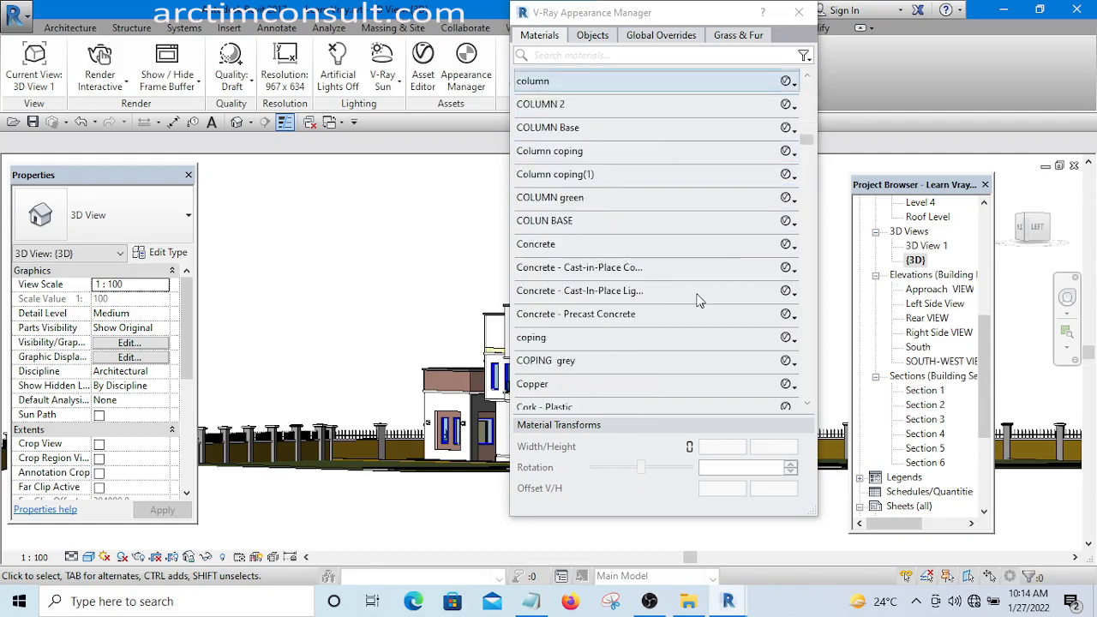
{"action": "scroll", "coordinate": [696, 300], "scroll_direction": "down", "scroll_amount": 8}
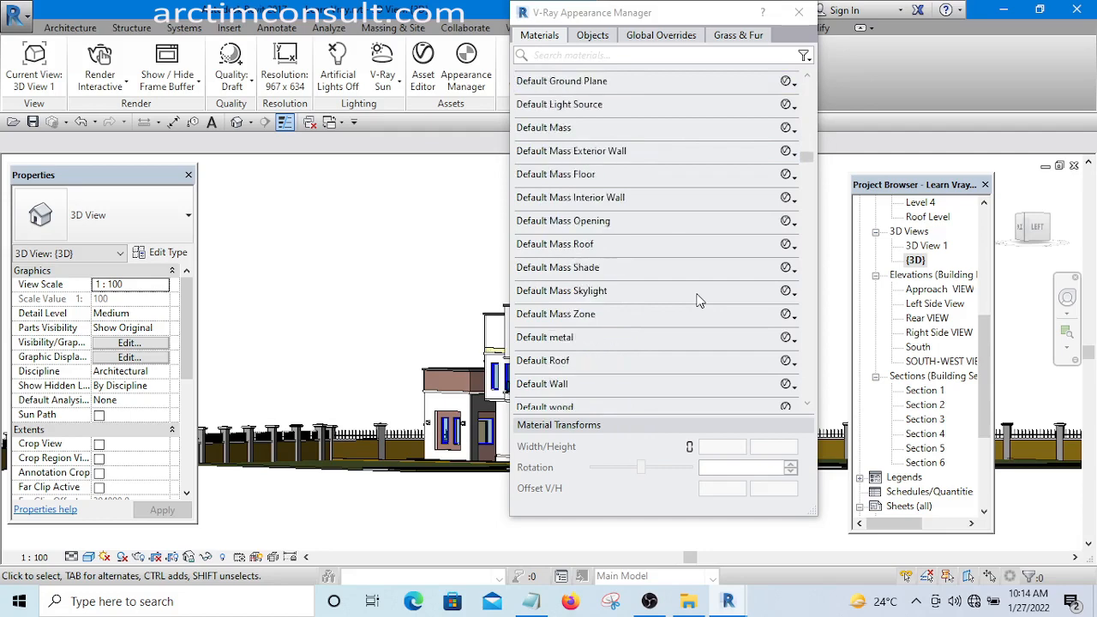
{"action": "scroll", "coordinate": [697, 300], "scroll_direction": "down", "scroll_amount": 6}
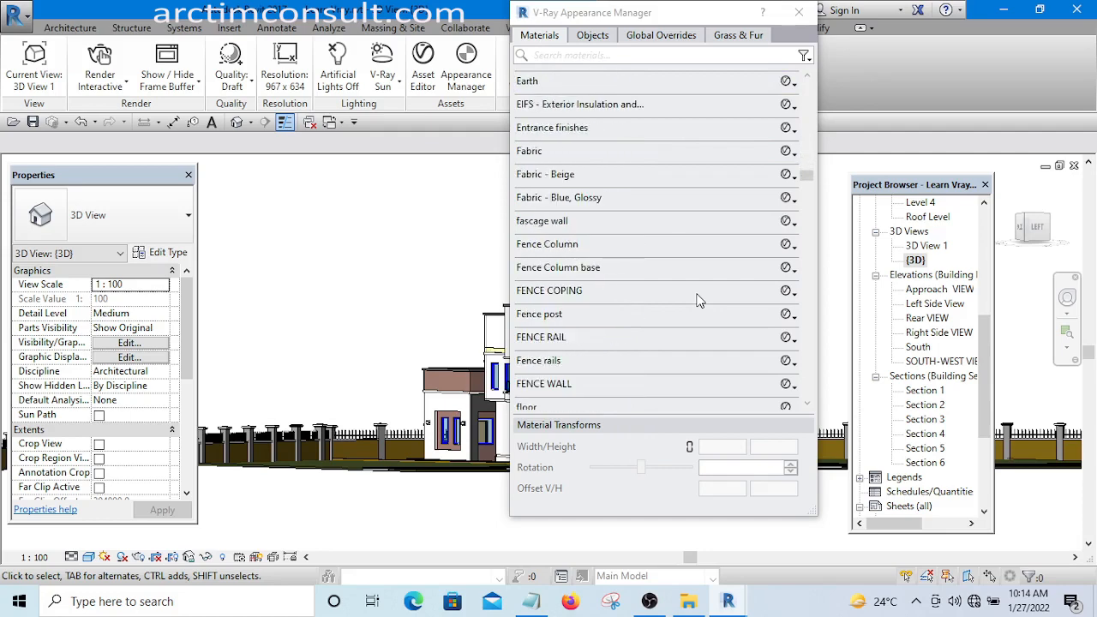
{"action": "scroll", "coordinate": [696, 299], "scroll_direction": "down", "scroll_amount": 8}
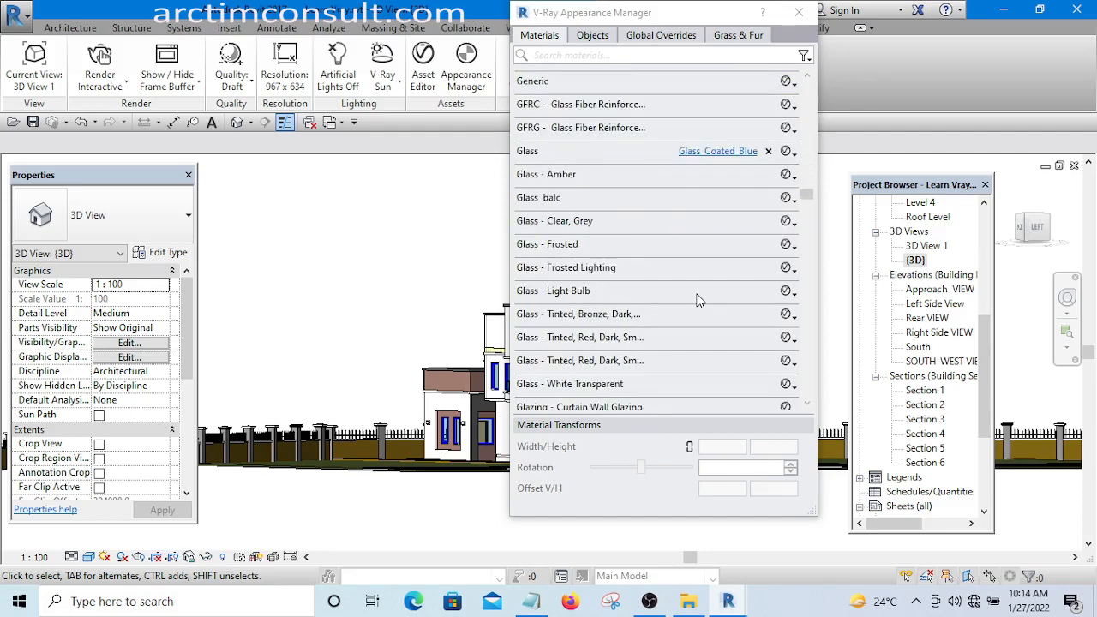
{"action": "scroll", "coordinate": [697, 300], "scroll_direction": "down", "scroll_amount": 6}
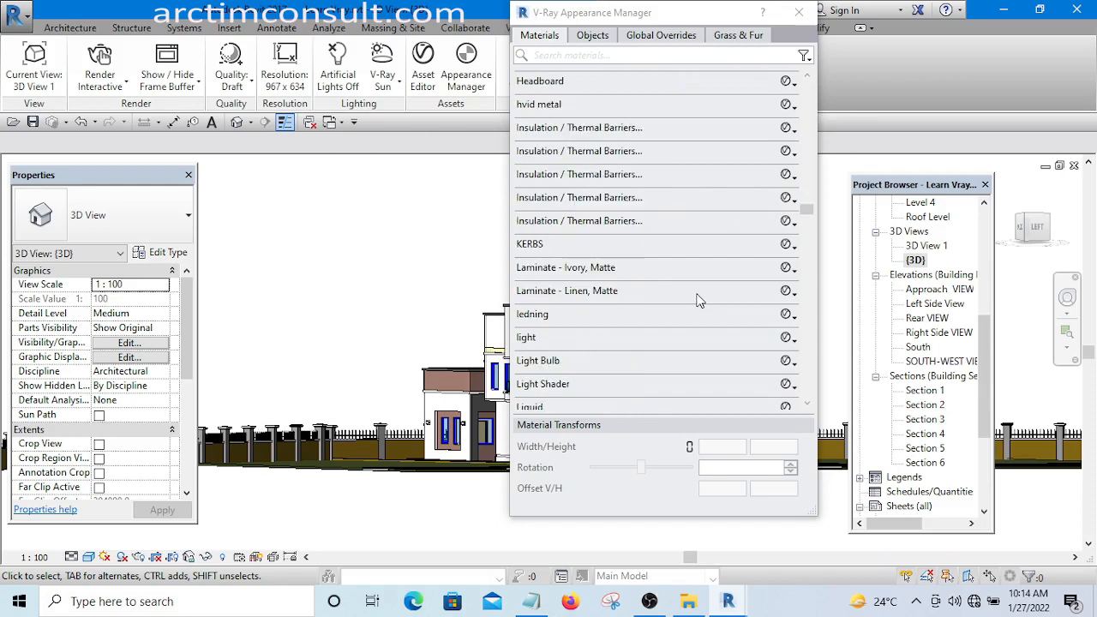
{"action": "scroll", "coordinate": [696, 300], "scroll_direction": "down", "scroll_amount": 3}
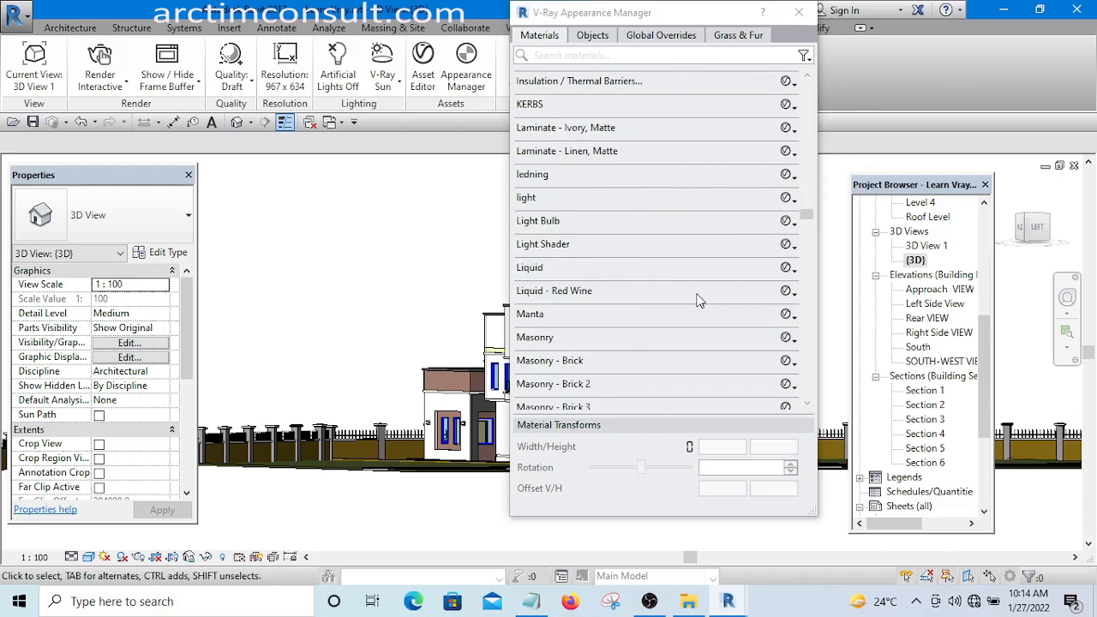
{"action": "scroll", "coordinate": [697, 300], "scroll_direction": "down", "scroll_amount": 10}
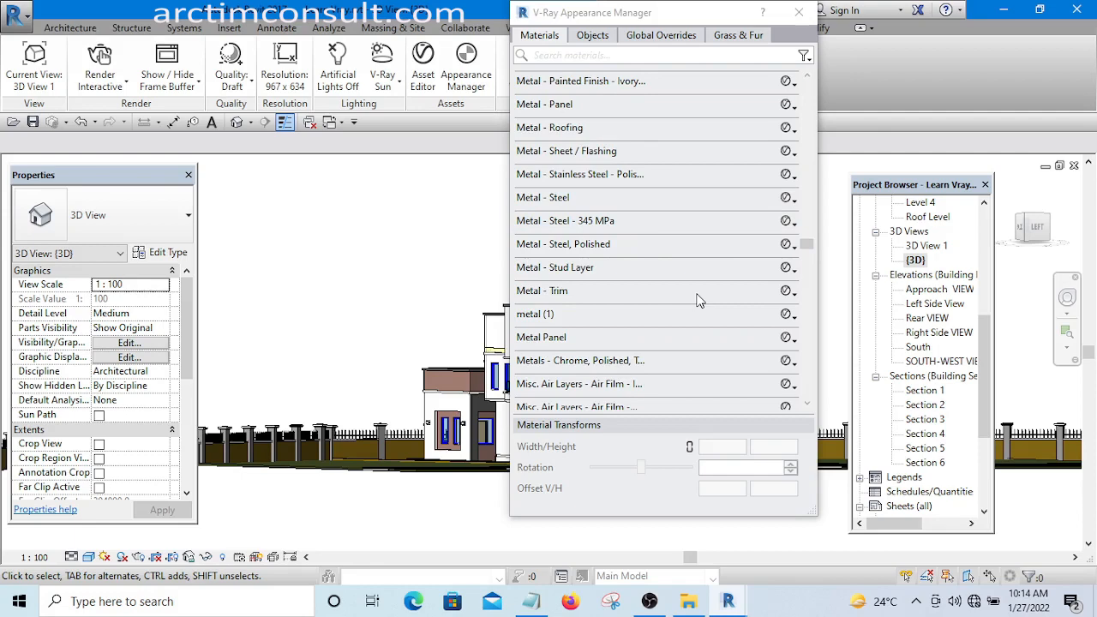
{"action": "scroll", "coordinate": [696, 299], "scroll_direction": "down", "scroll_amount": 8}
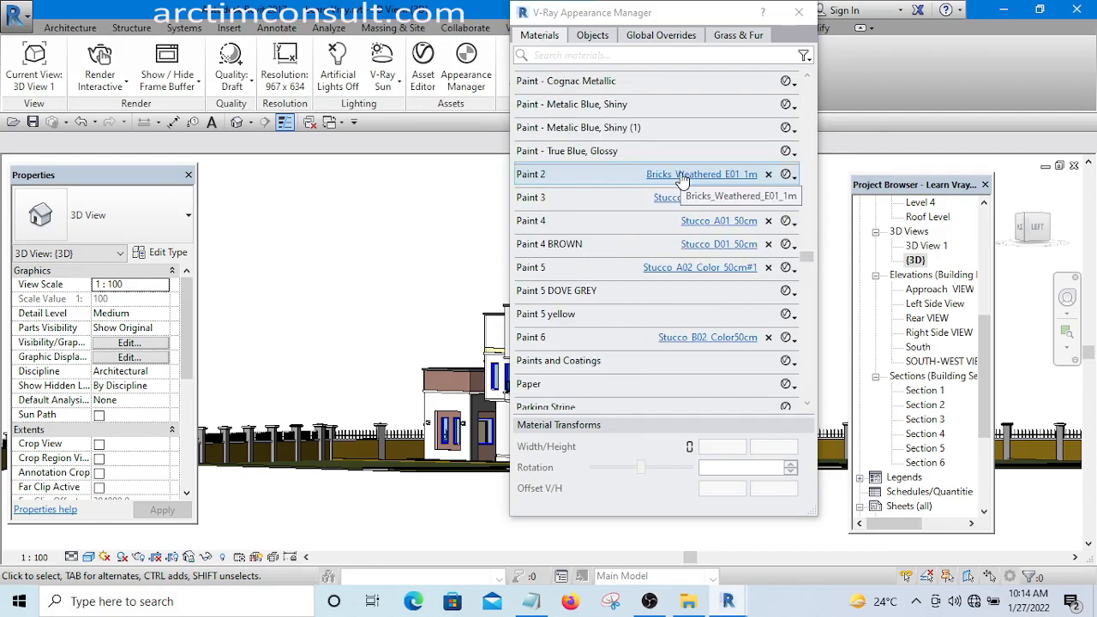
{"action": "left_click", "coordinate": [681, 176]}
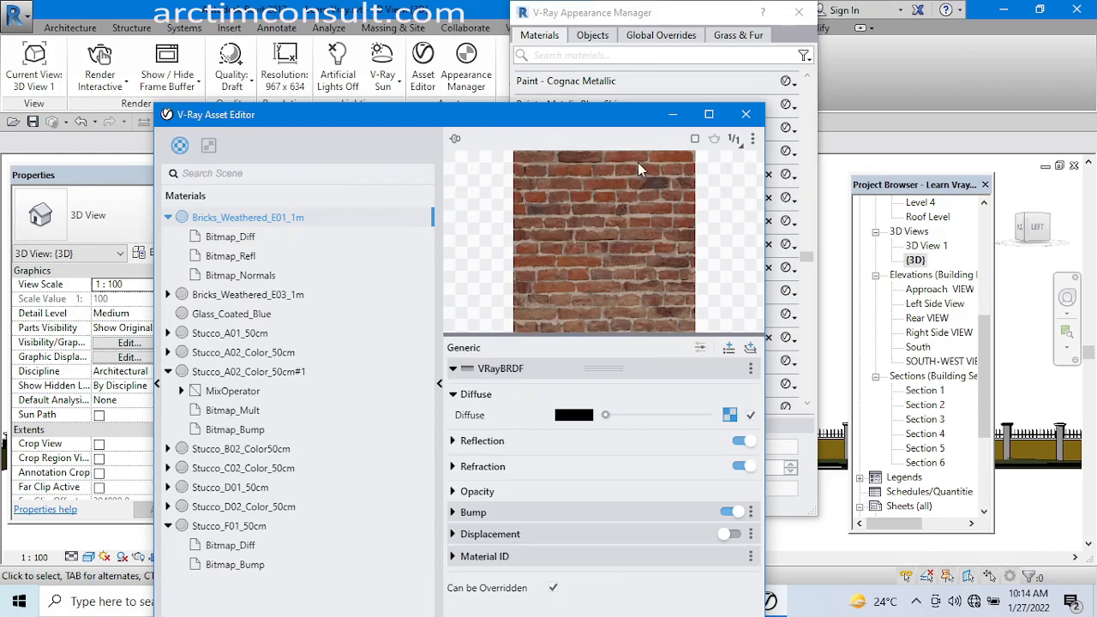
{"action": "left_click", "coordinate": [745, 114]}
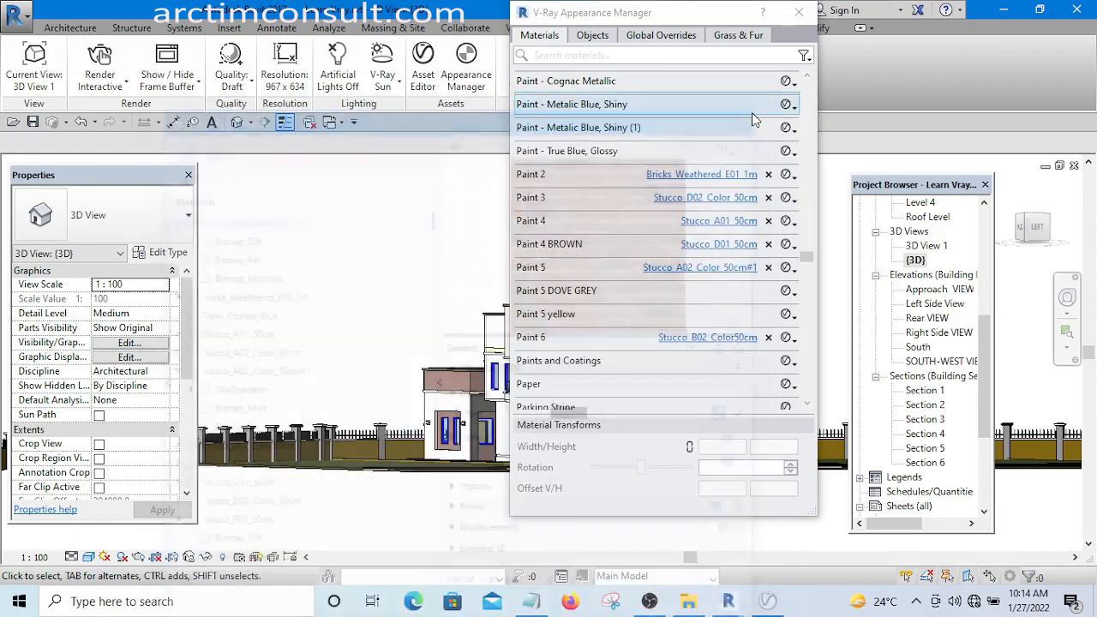
Set Paint 2's material transform to a width of 1500 mm and a height of 2000 mm, and close the Appearance Manager.
{"action": "left_click", "coordinate": [537, 178]}
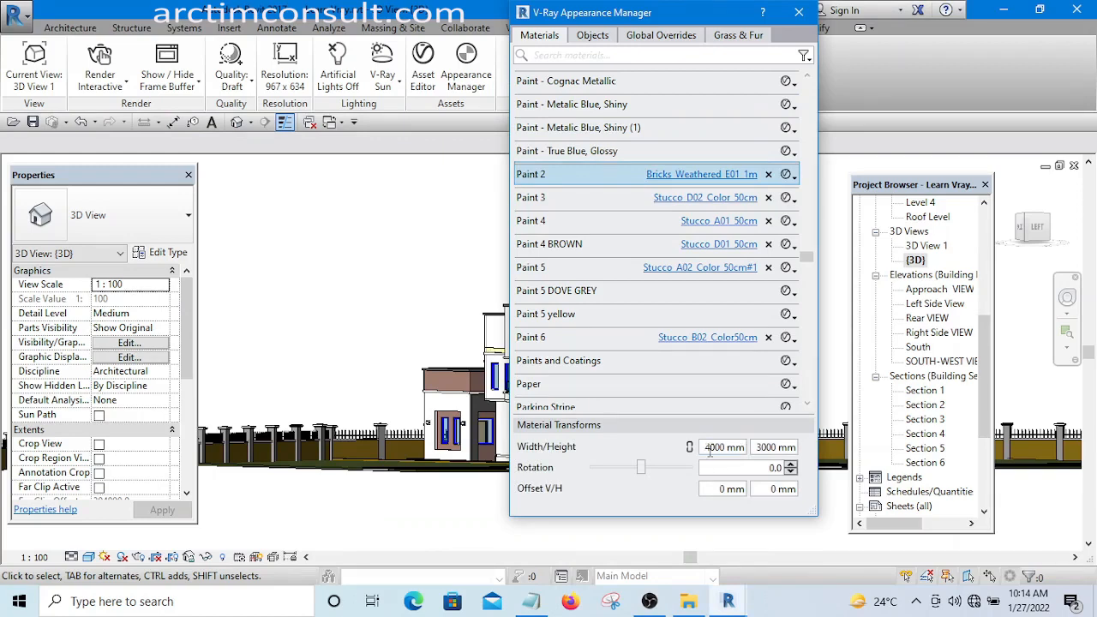
{"action": "left_click_drag", "start_coordinate": [711, 449], "coordinate": [705, 448]}
{"action": "type", "text": "2"}
{"action": "left_click_drag", "start_coordinate": [763, 447], "coordinate": [757, 447]}
{"action": "type", "text": "2"}
{"action": "left_click", "coordinate": [755, 490]}
{"action": "left_click", "coordinate": [798, 12]}
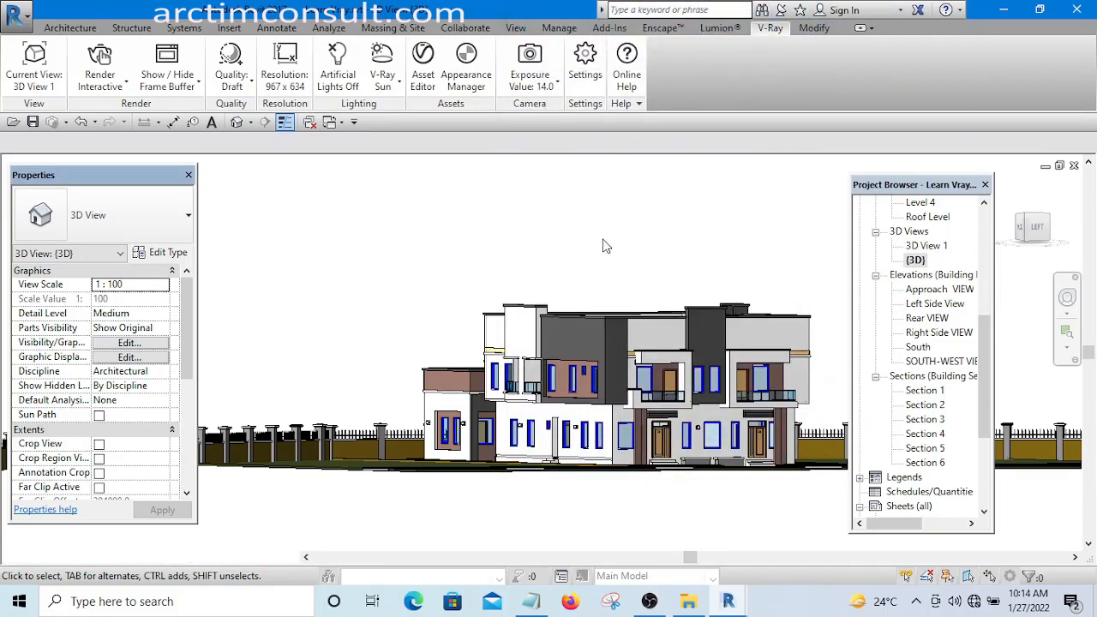
Run a new interactive V-Ray render and examine the resized bricks on the columns and balcony walls.
{"action": "left_click", "coordinate": [125, 85]}
{"action": "left_click", "coordinate": [127, 145]}
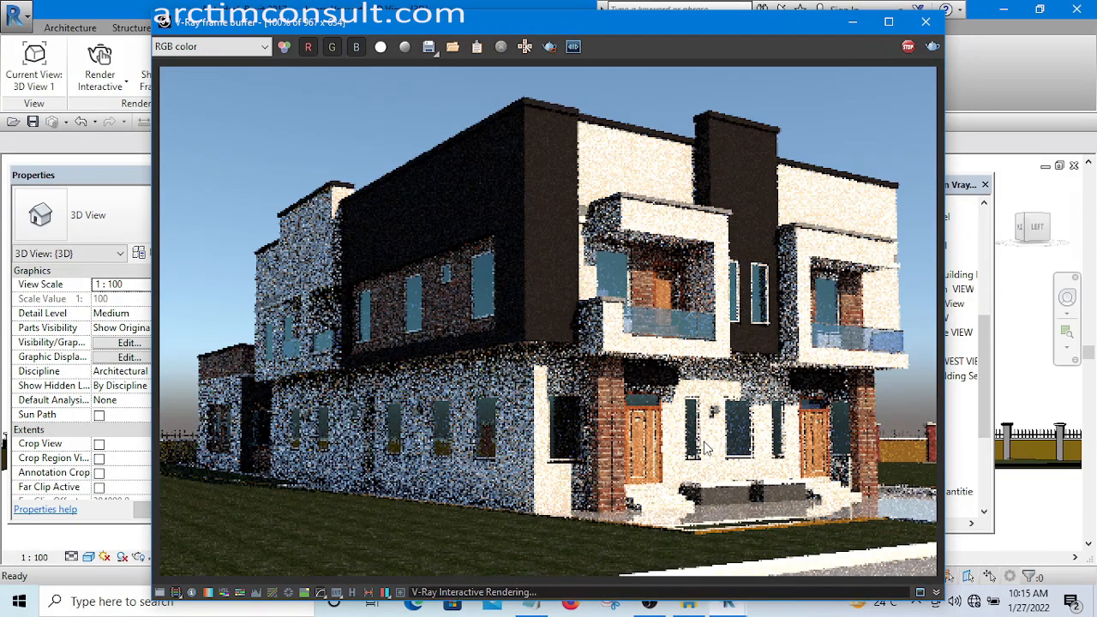
{"action": "scroll", "coordinate": [703, 446], "scroll_direction": "up", "scroll_amount": 3}
{"action": "scroll", "coordinate": [703, 445], "scroll_direction": "down", "scroll_amount": 2}
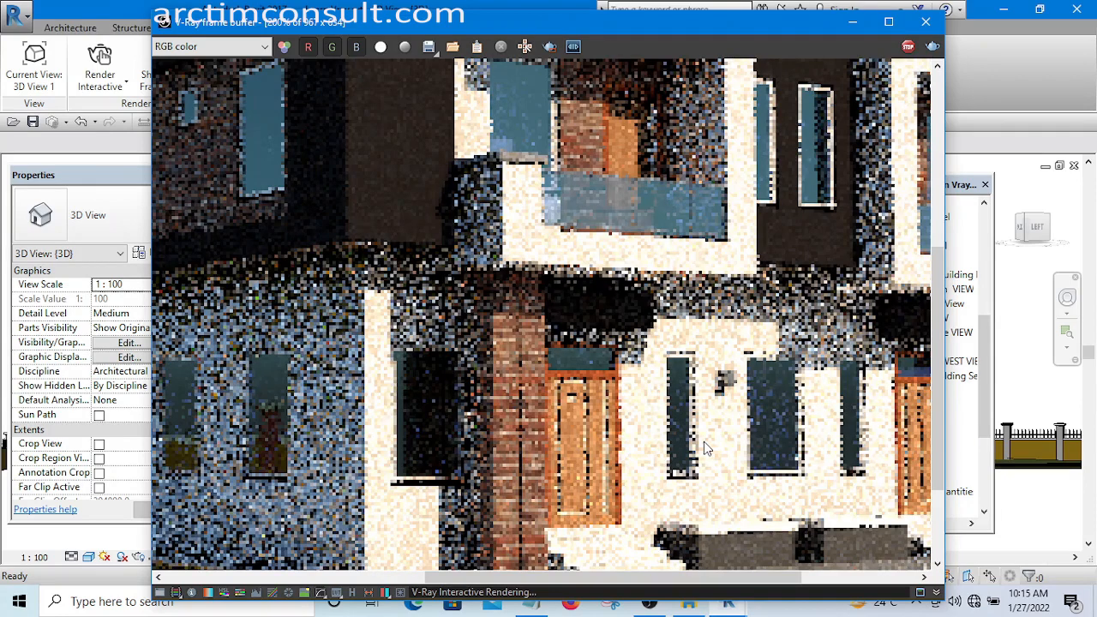
{"action": "scroll", "coordinate": [704, 446], "scroll_direction": "down", "scroll_amount": 1}
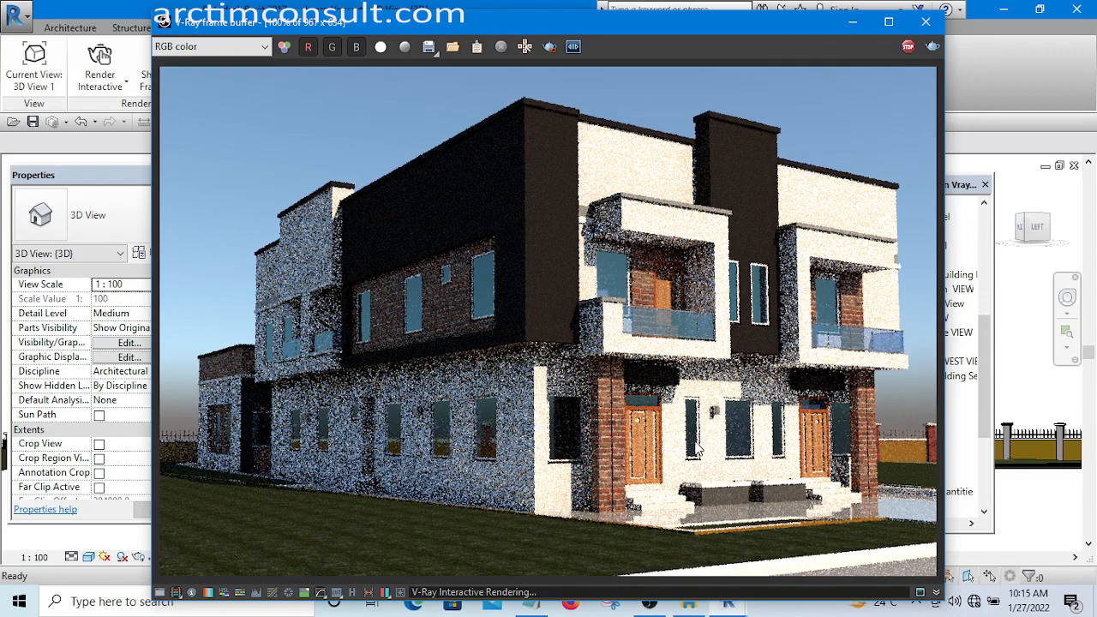
{"action": "scroll", "coordinate": [696, 448], "scroll_direction": "up", "scroll_amount": 1}
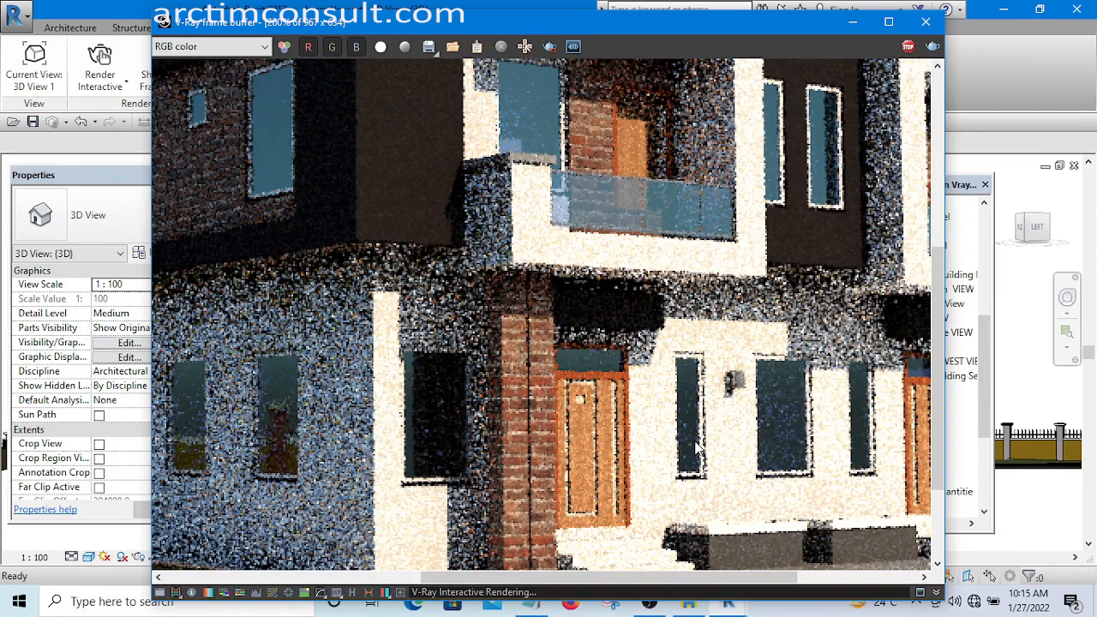
{"action": "scroll", "coordinate": [673, 433], "scroll_direction": "down", "scroll_amount": 1}
{"action": "scroll", "coordinate": [674, 434], "scroll_direction": "down", "scroll_amount": 1}
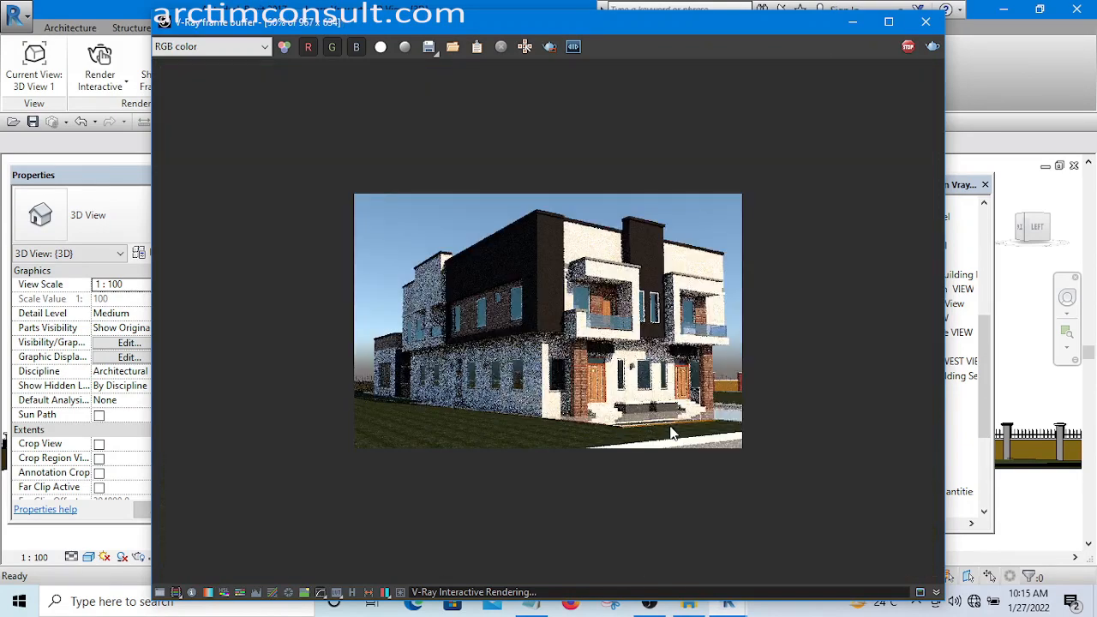
{"action": "scroll", "coordinate": [673, 434], "scroll_direction": "up", "scroll_amount": 1}
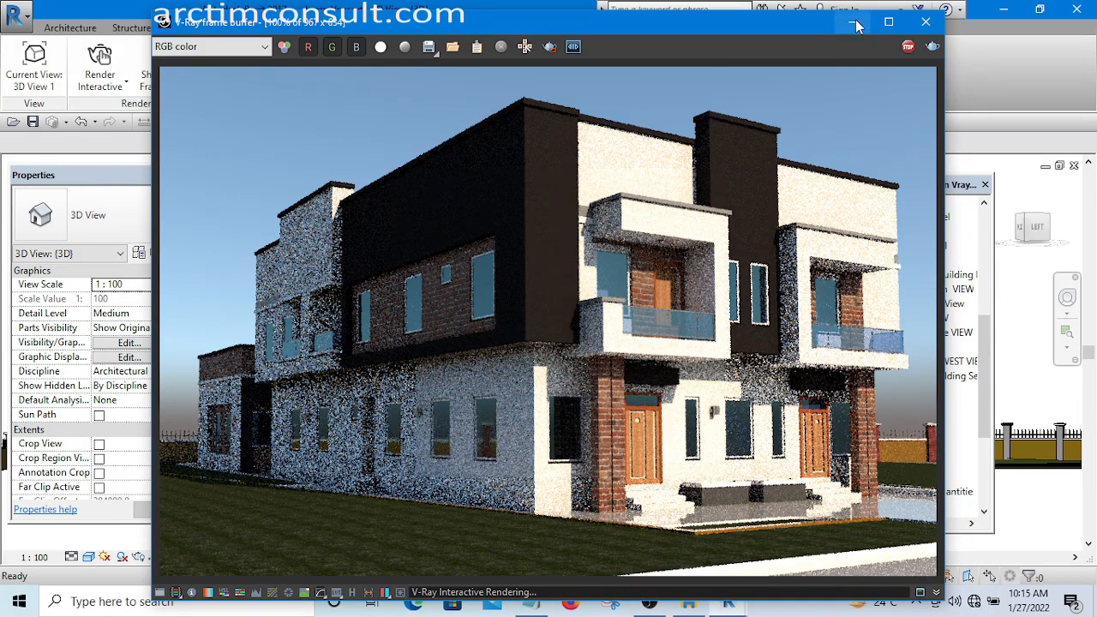
Move the V-Ray frame buffer and rendering progress windows aside while the interactive render keeps running.
{"action": "left_click_drag", "start_coordinate": [749, 24], "coordinate": [368, 530]}
{"action": "left_click_drag", "start_coordinate": [514, 264], "coordinate": [626, 435]}
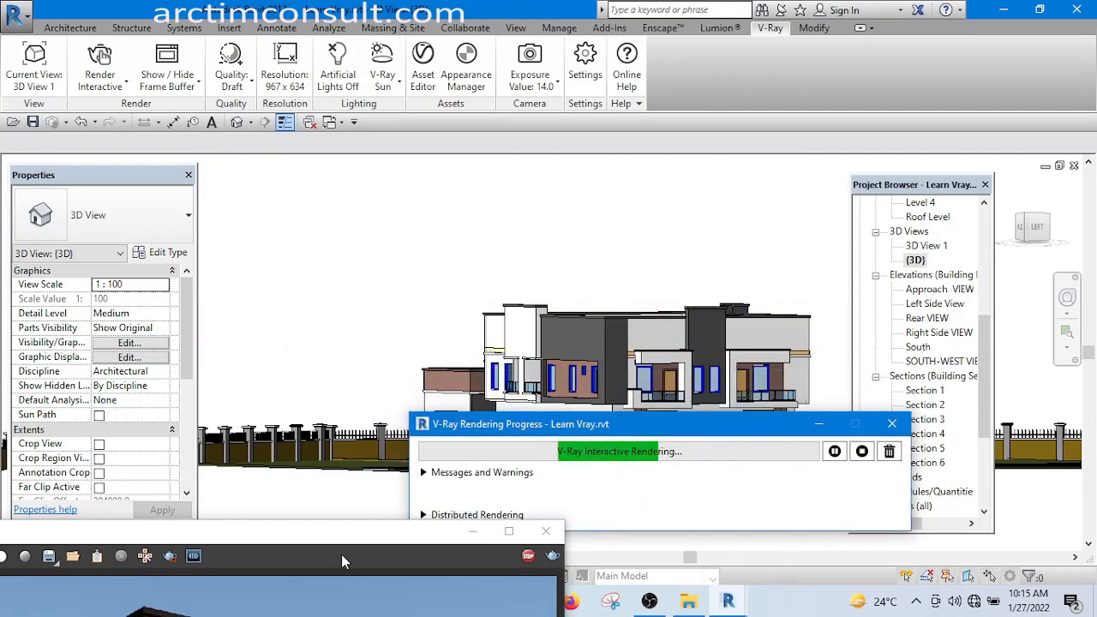
{"action": "left_click_drag", "start_coordinate": [341, 533], "coordinate": [366, 339]}
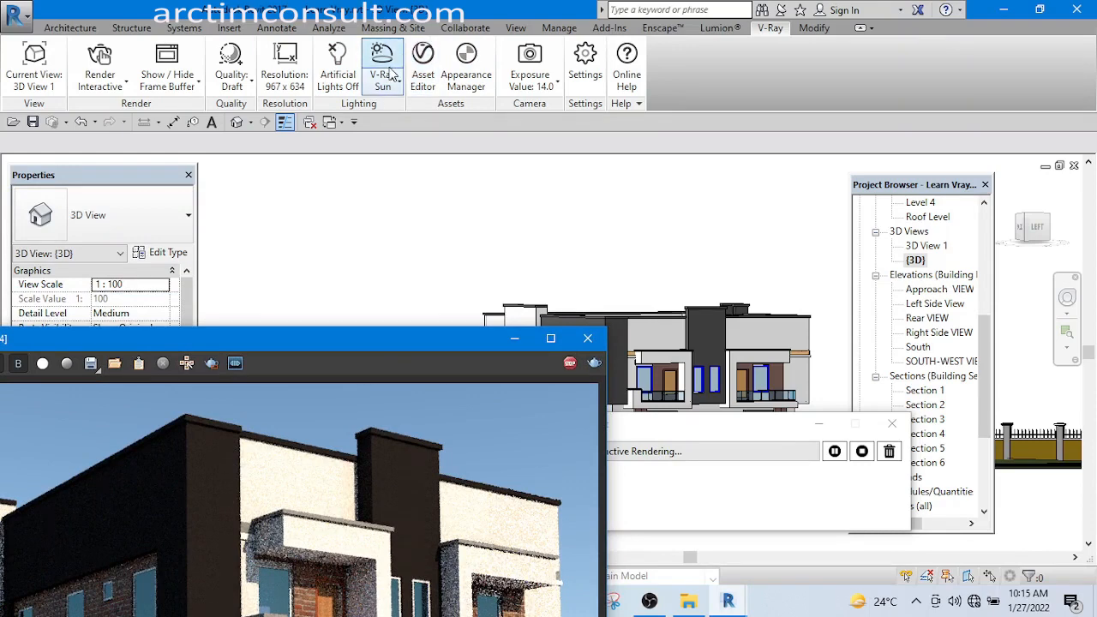
Reopen the V-Ray Appearance Manager and select Paint 2 to access its material transform.
{"action": "left_click", "coordinate": [465, 77]}
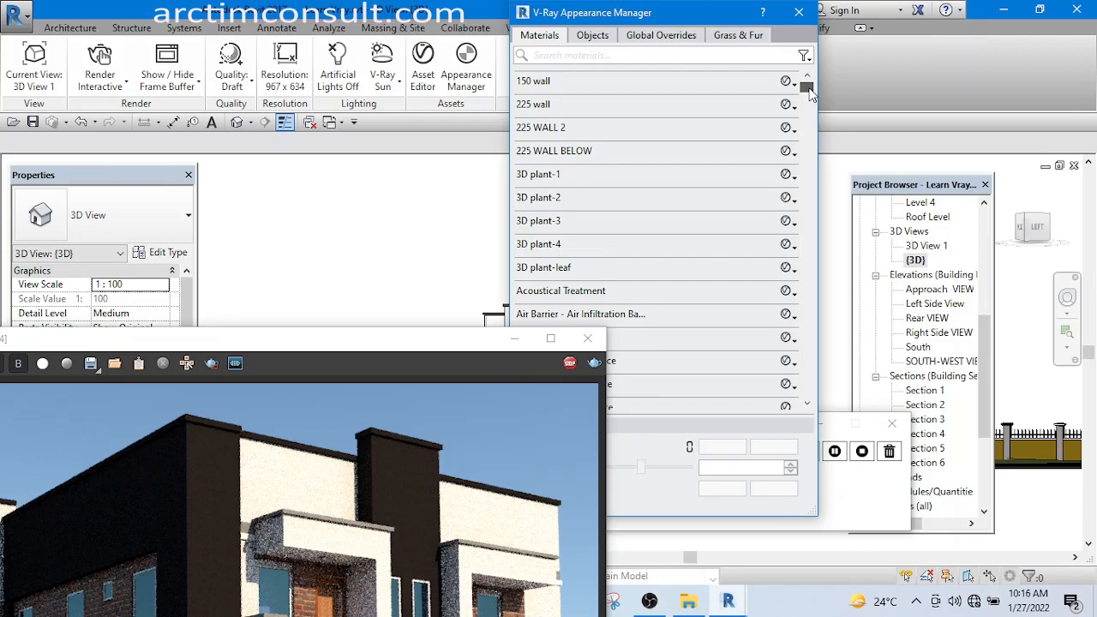
{"action": "left_click_drag", "start_coordinate": [810, 93], "coordinate": [806, 386]}
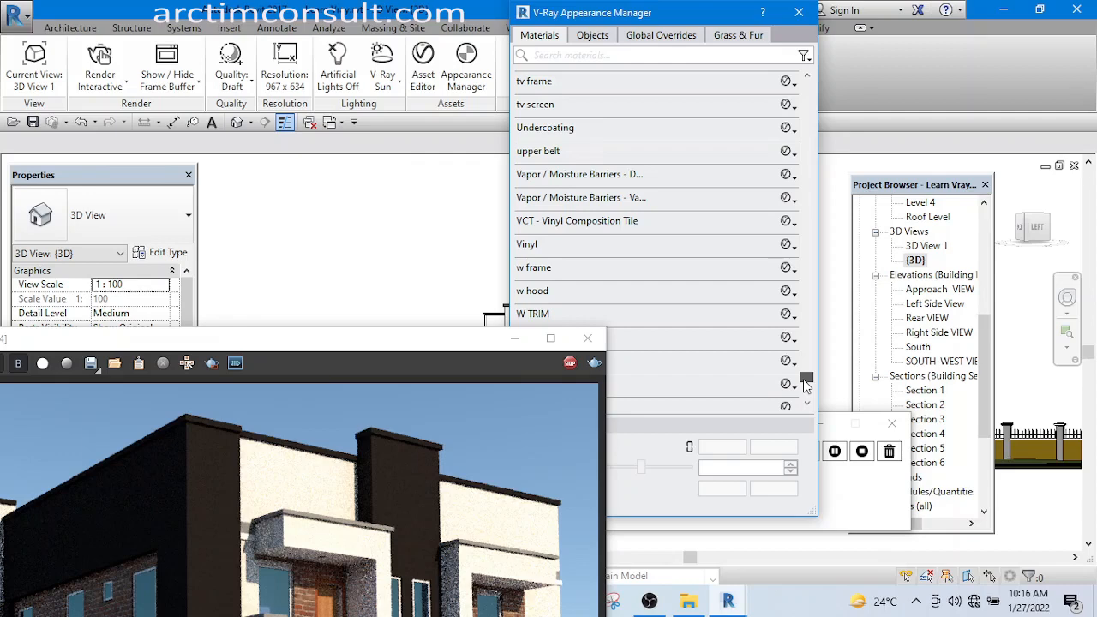
{"action": "left_click_drag", "start_coordinate": [805, 383], "coordinate": [806, 251]}
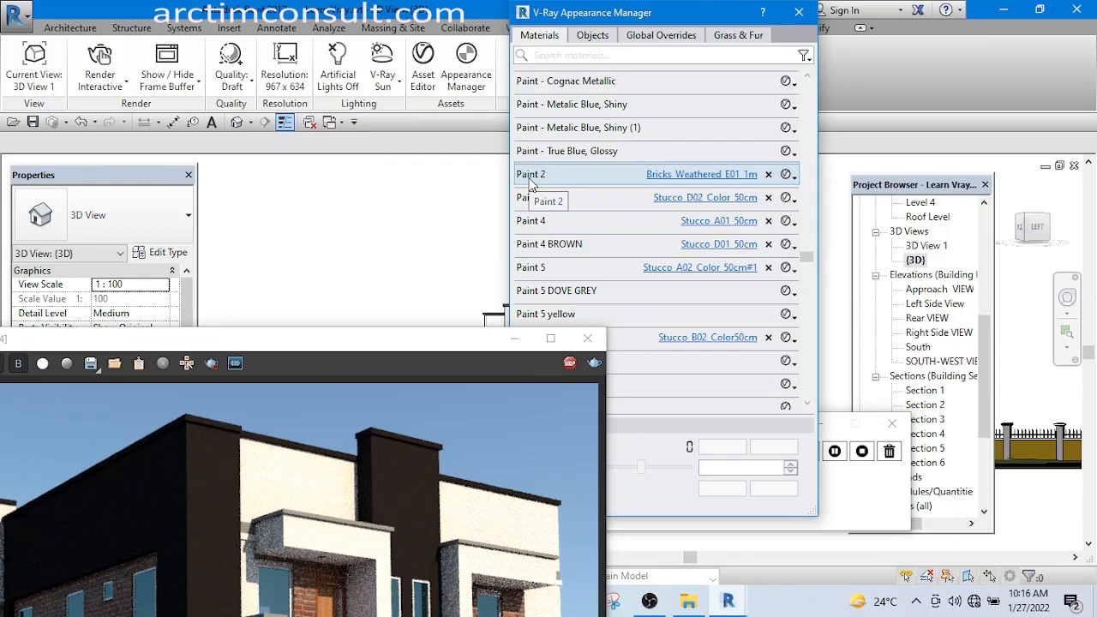
{"action": "left_click", "coordinate": [529, 180]}
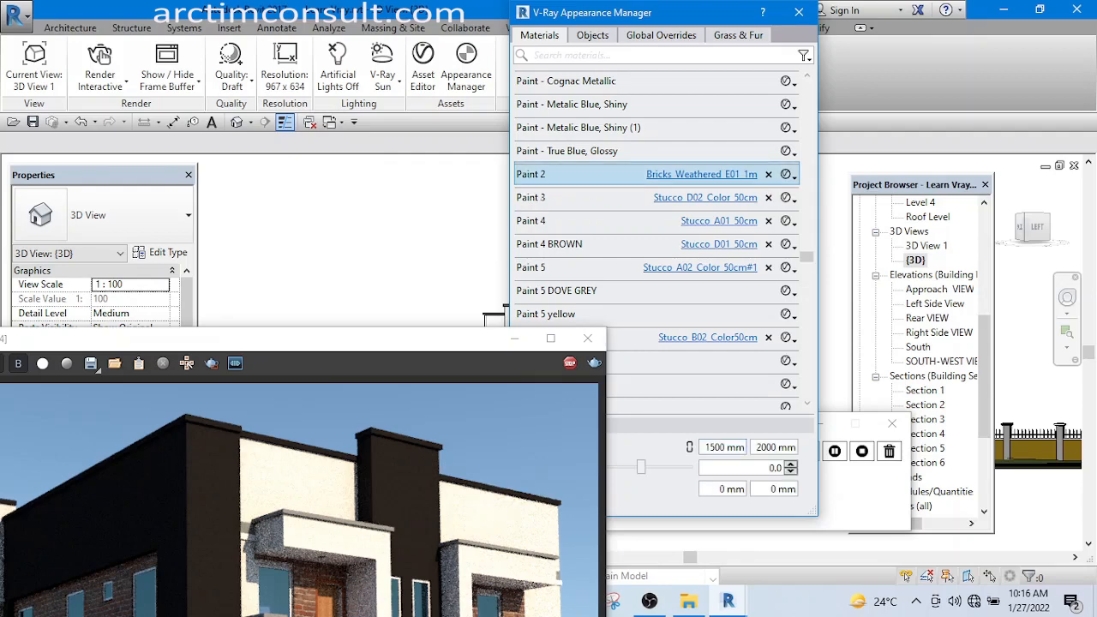